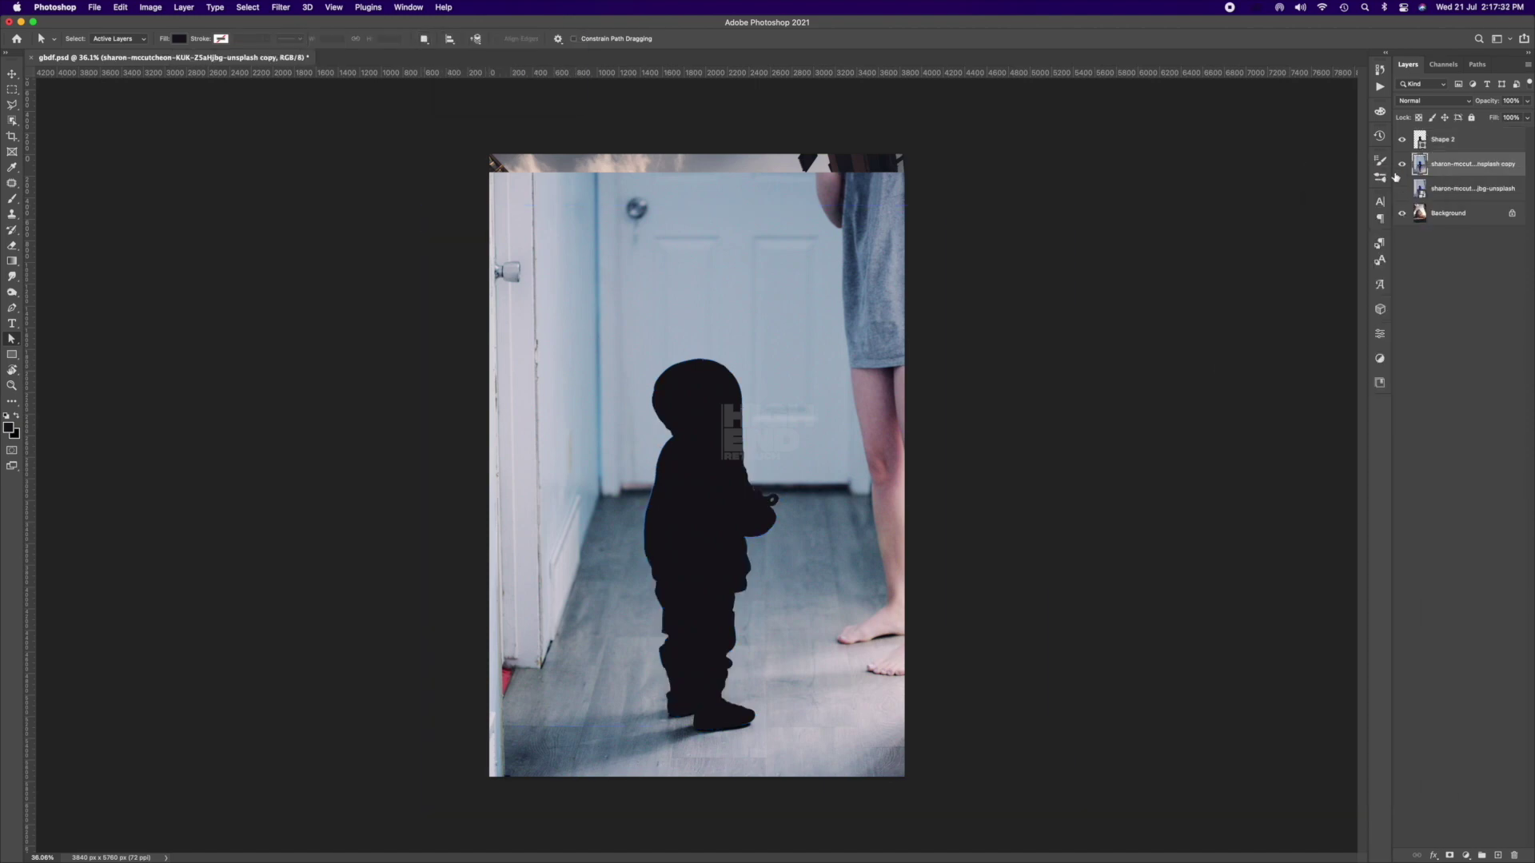
- Gaussian-blur the shadow layer copy and nudge it up and left under the shoes
click(280, 8)
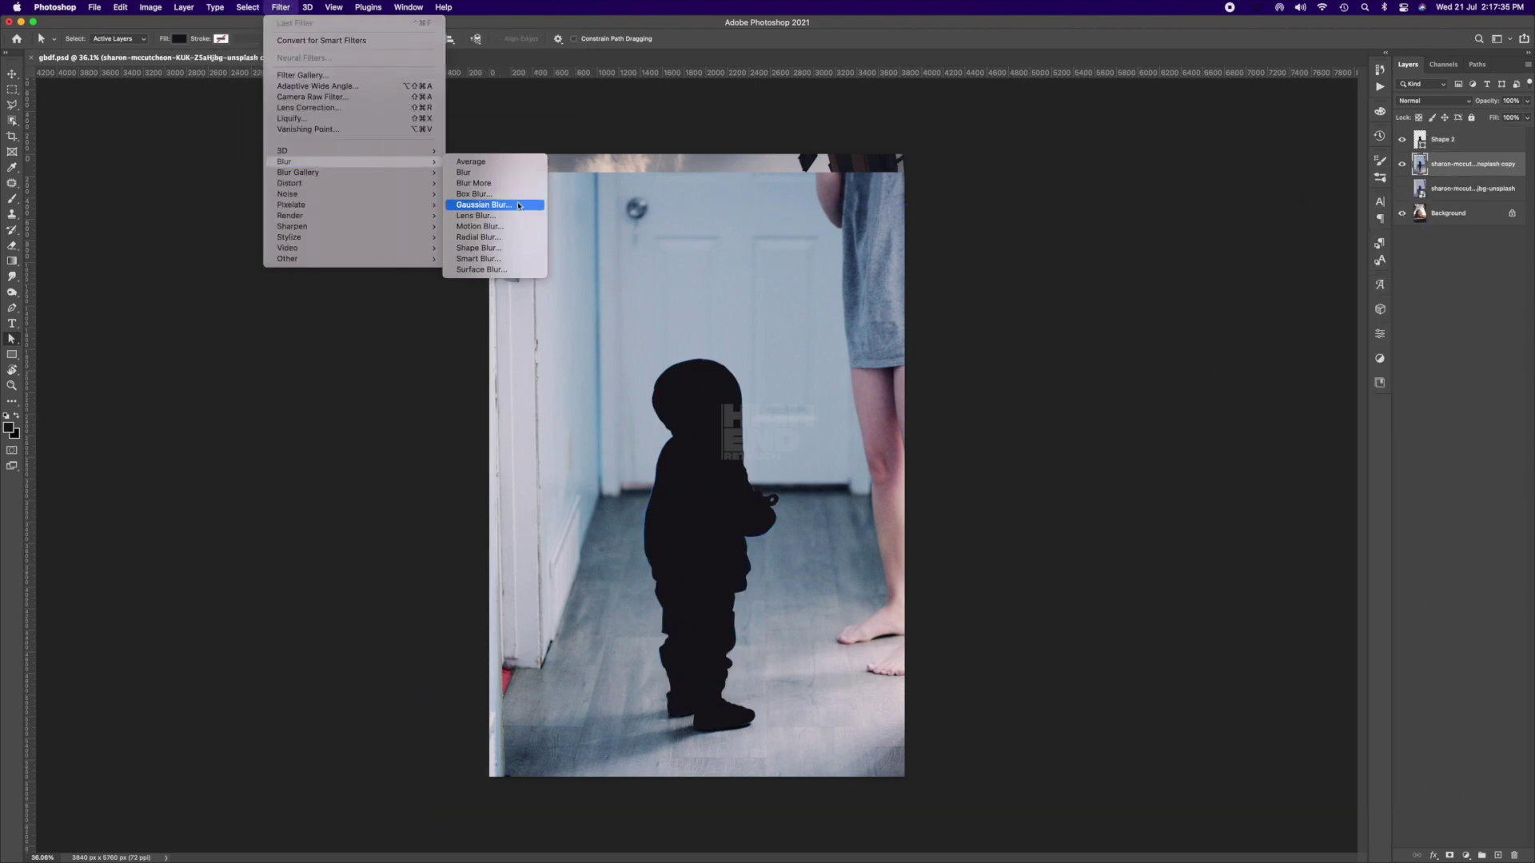
click(320, 98)
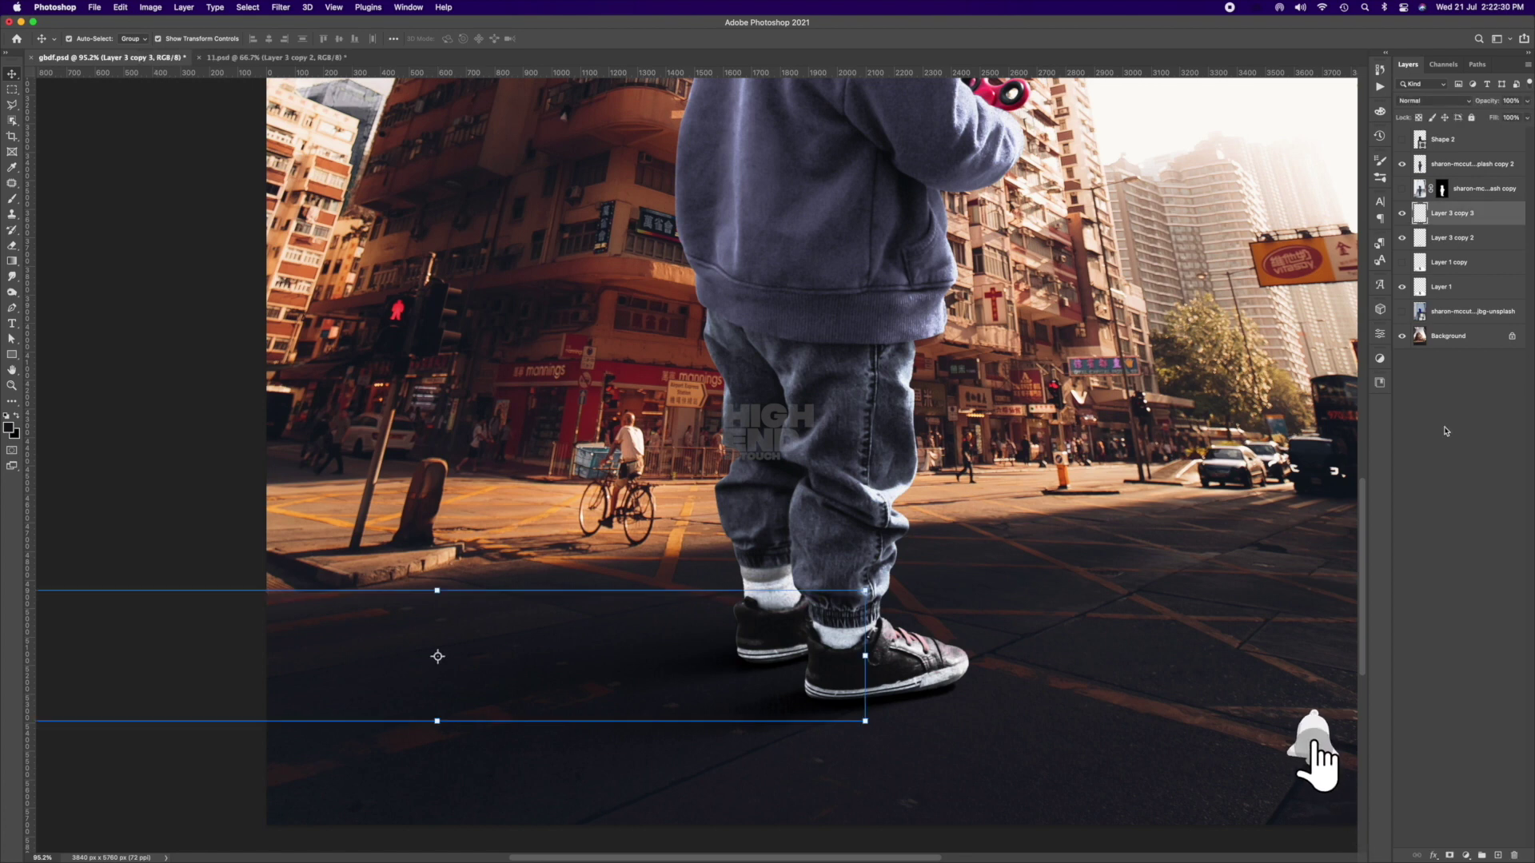
key(Up)
key(Up)
key(Up)
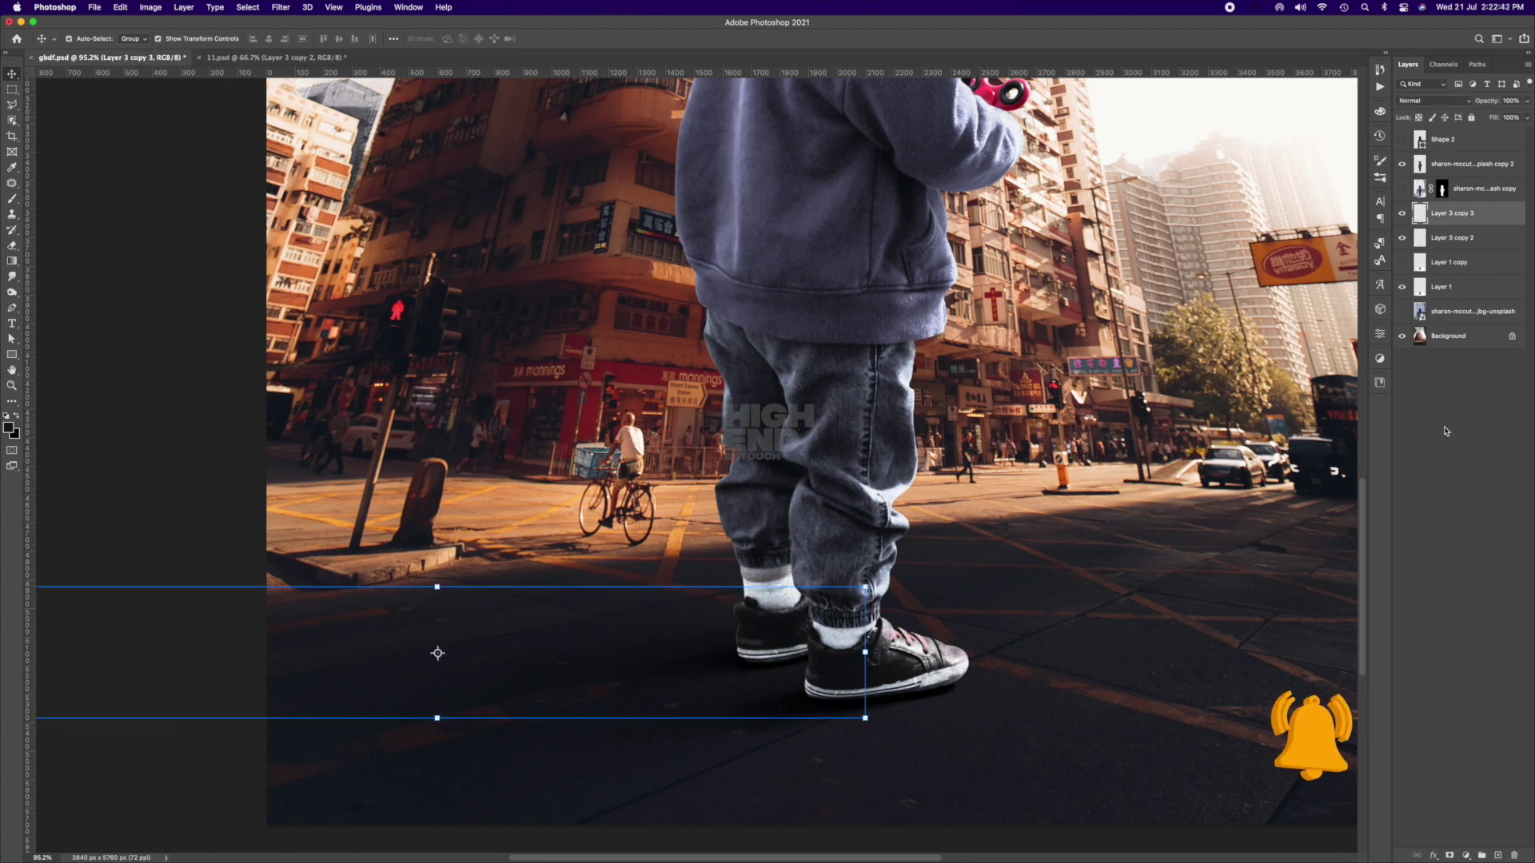
key(Left)
key(Left)
key(Left)
key(Up)
key(Up)
key(Up)
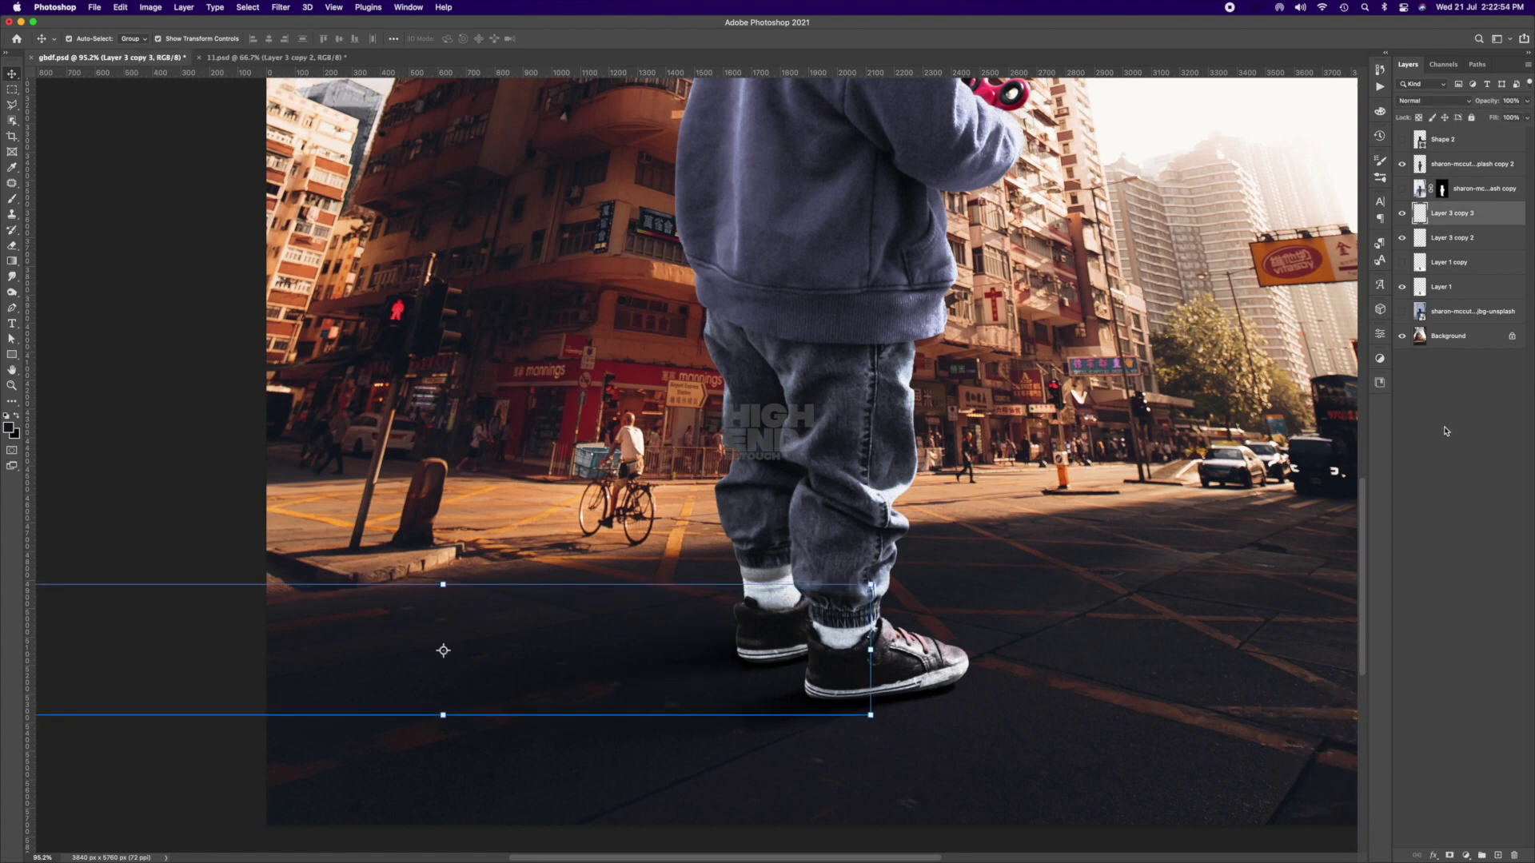
click(1446, 431)
key(super+0)
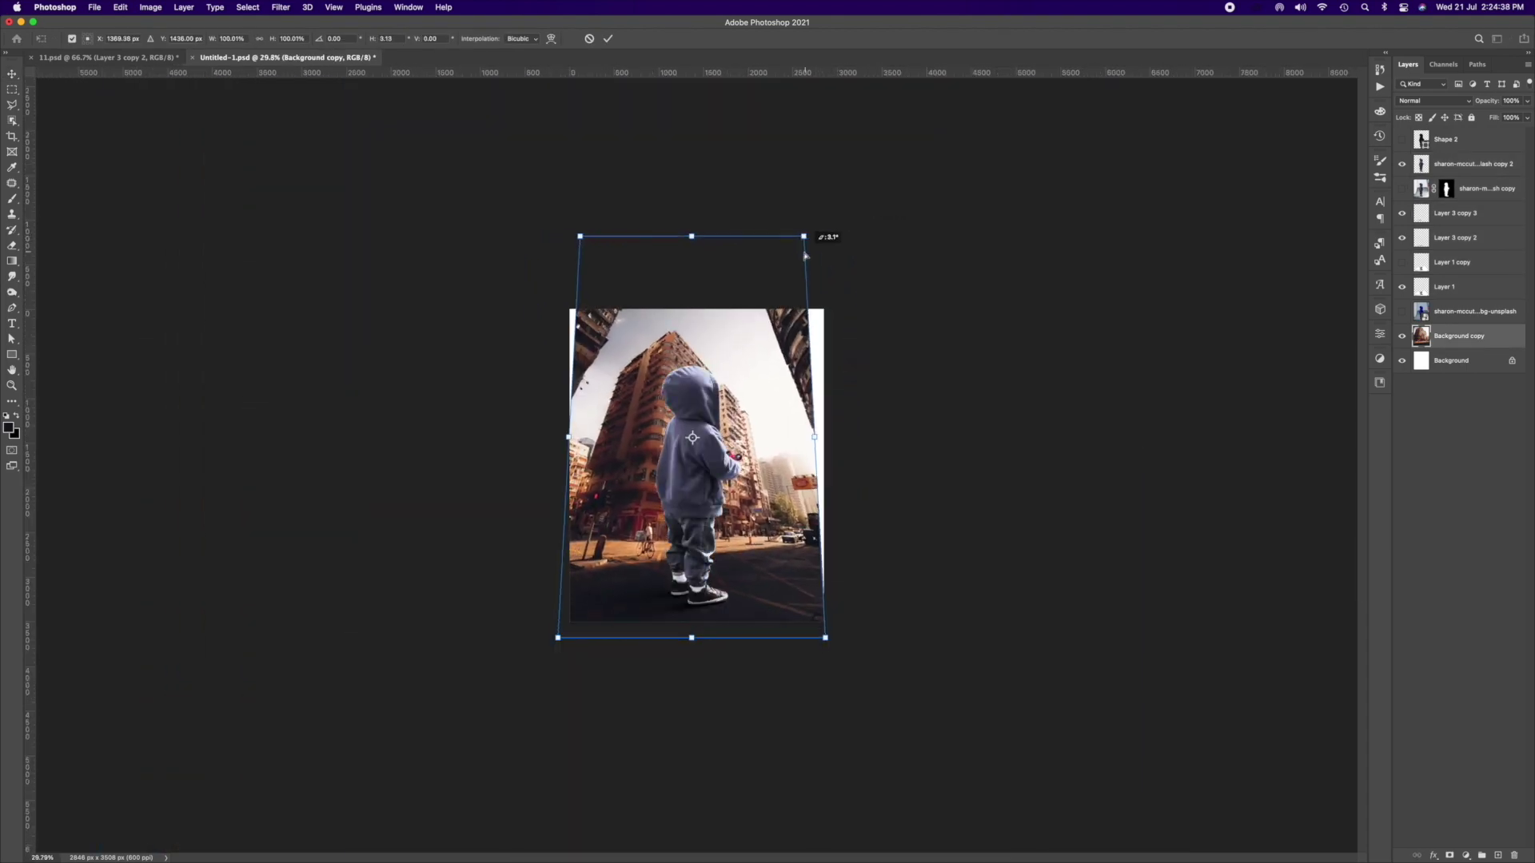
- Skew the street backdrop into a perspective trapezoid with a wider bottom-right, and commit
drag(805, 256, 826, 235)
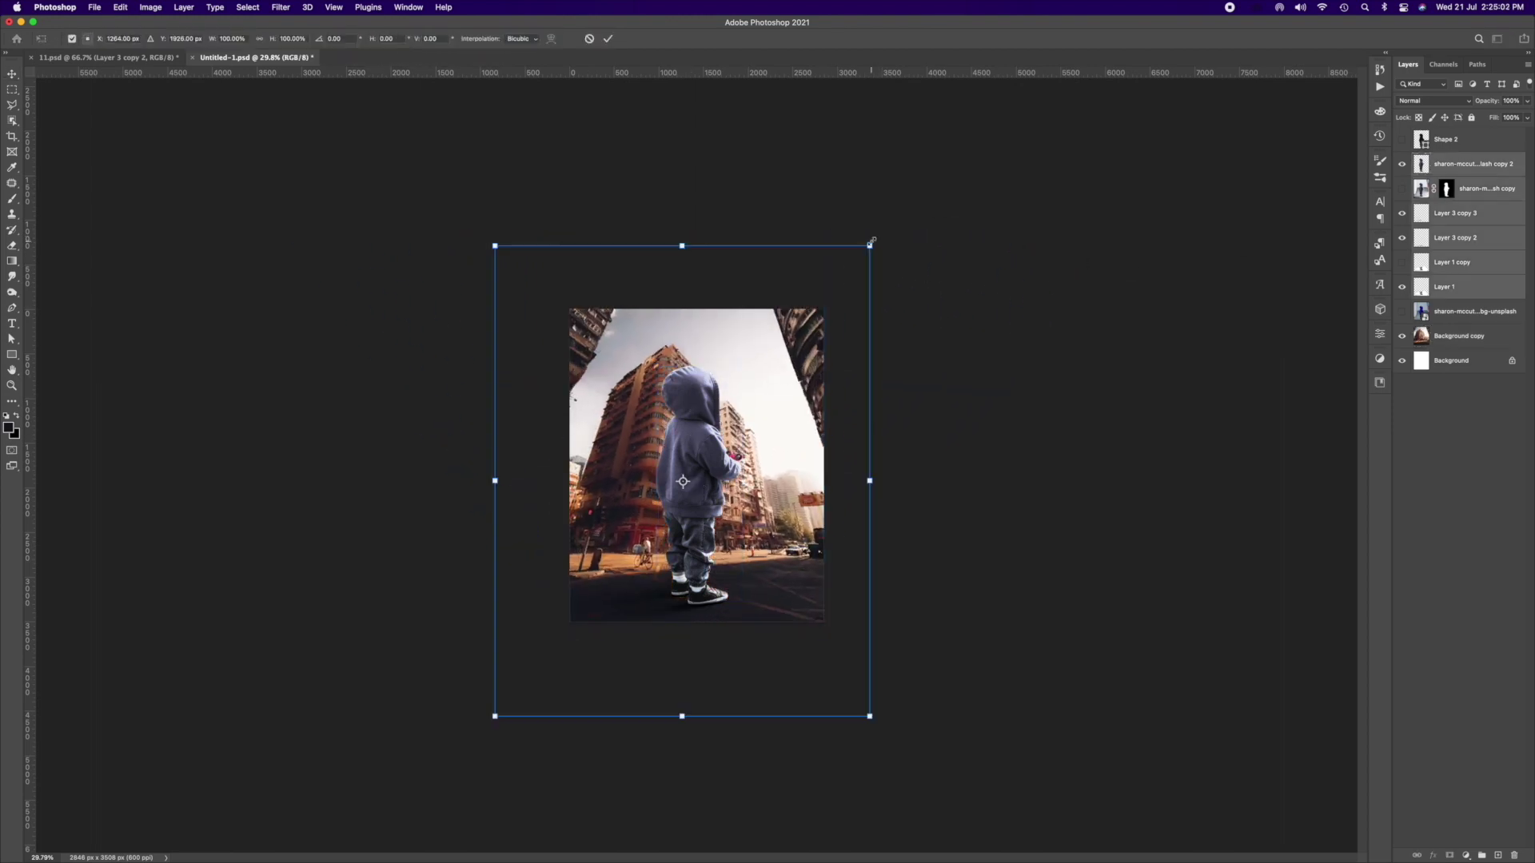
right_click(730, 344)
click(788, 429)
drag(870, 245, 827, 245)
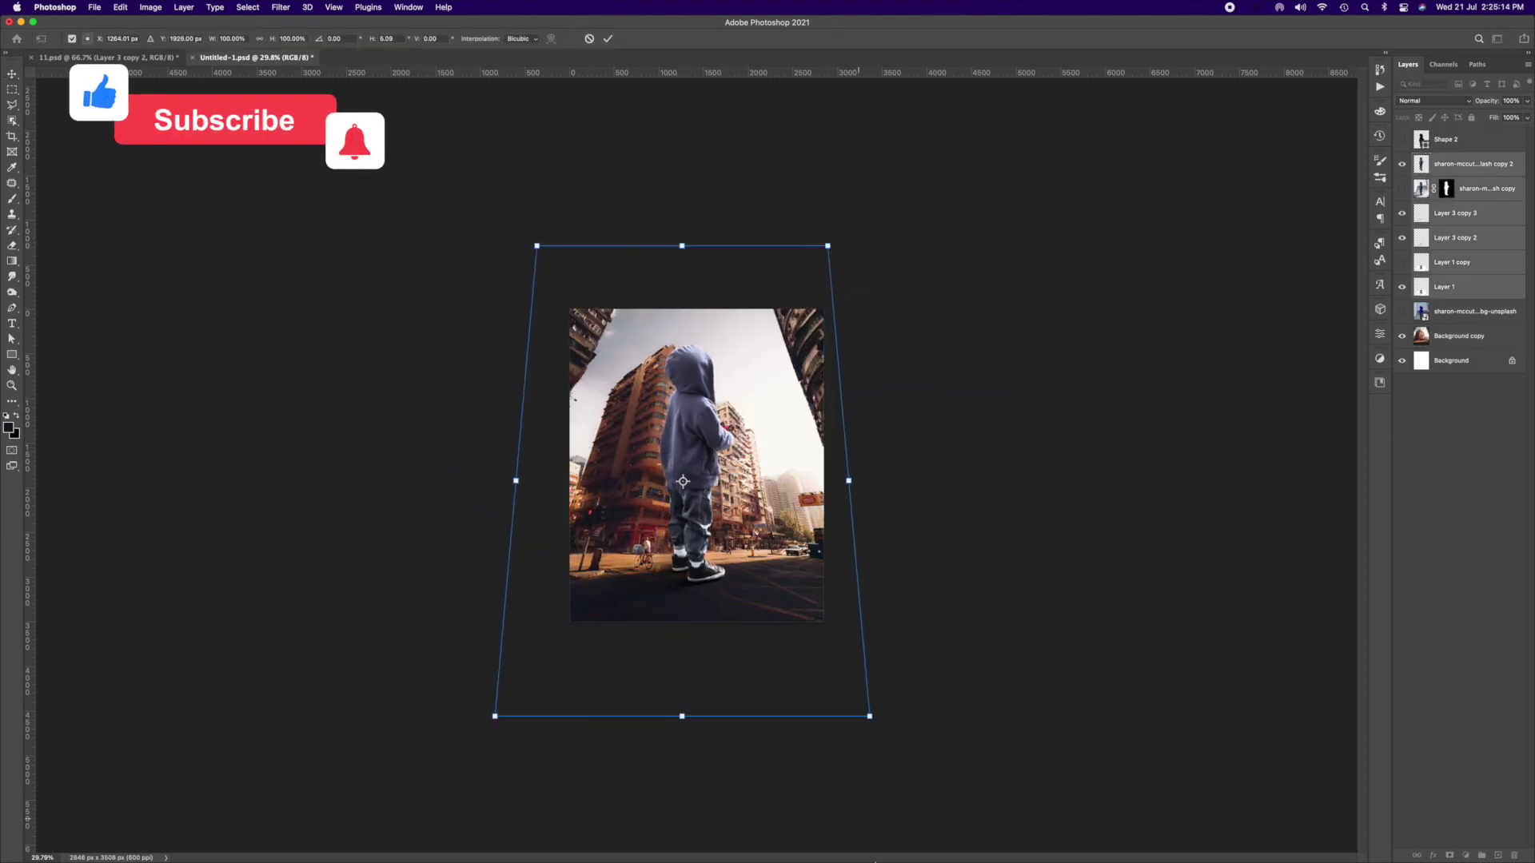
drag(870, 716, 936, 716)
key(Return)
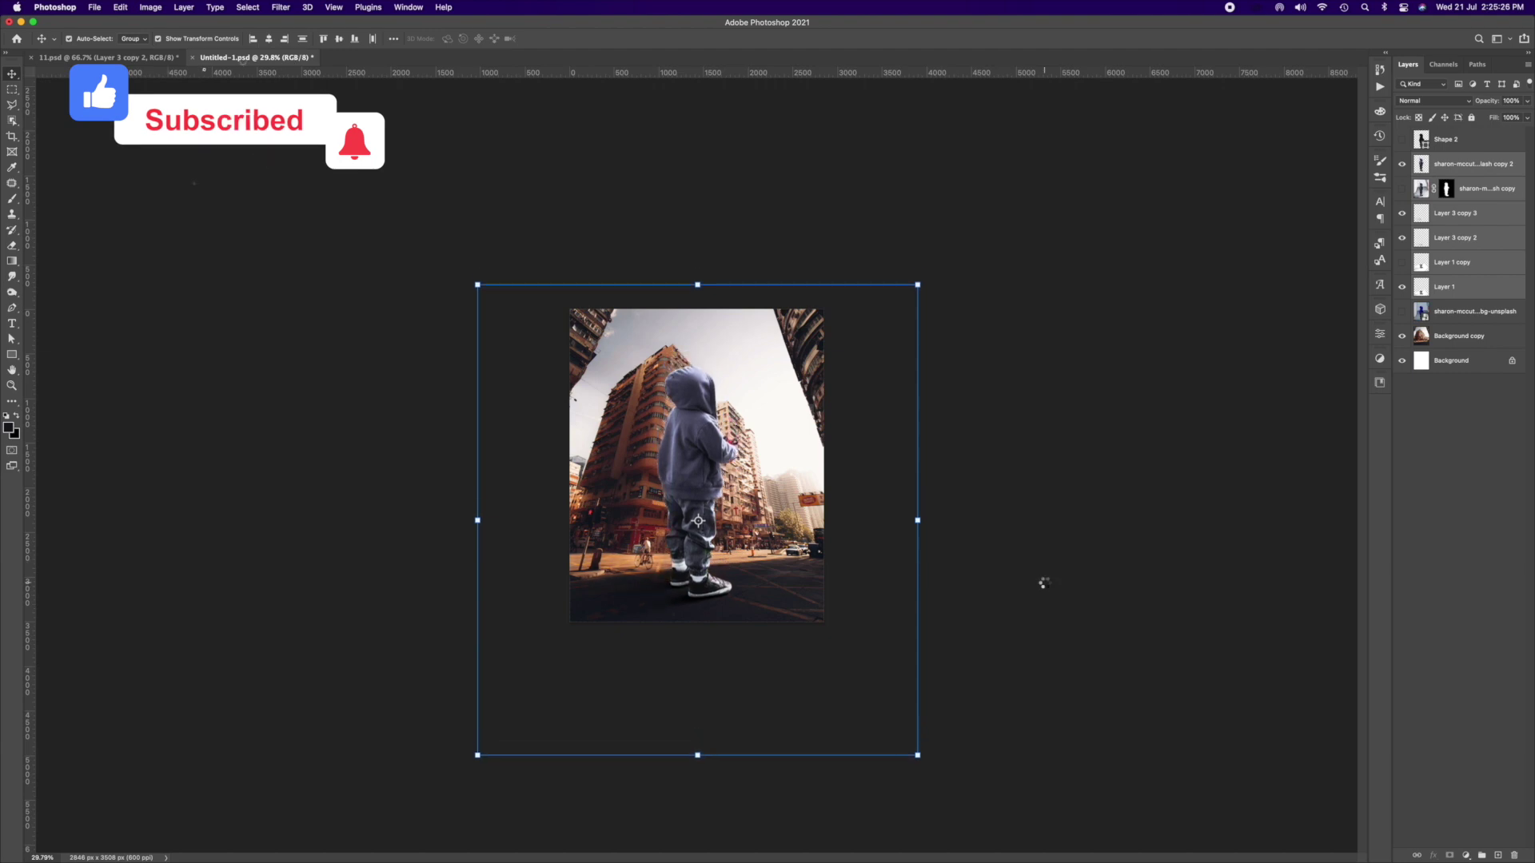
- Select the Background copy street layer and run the Camera Raw Filter on it
click(1463, 264)
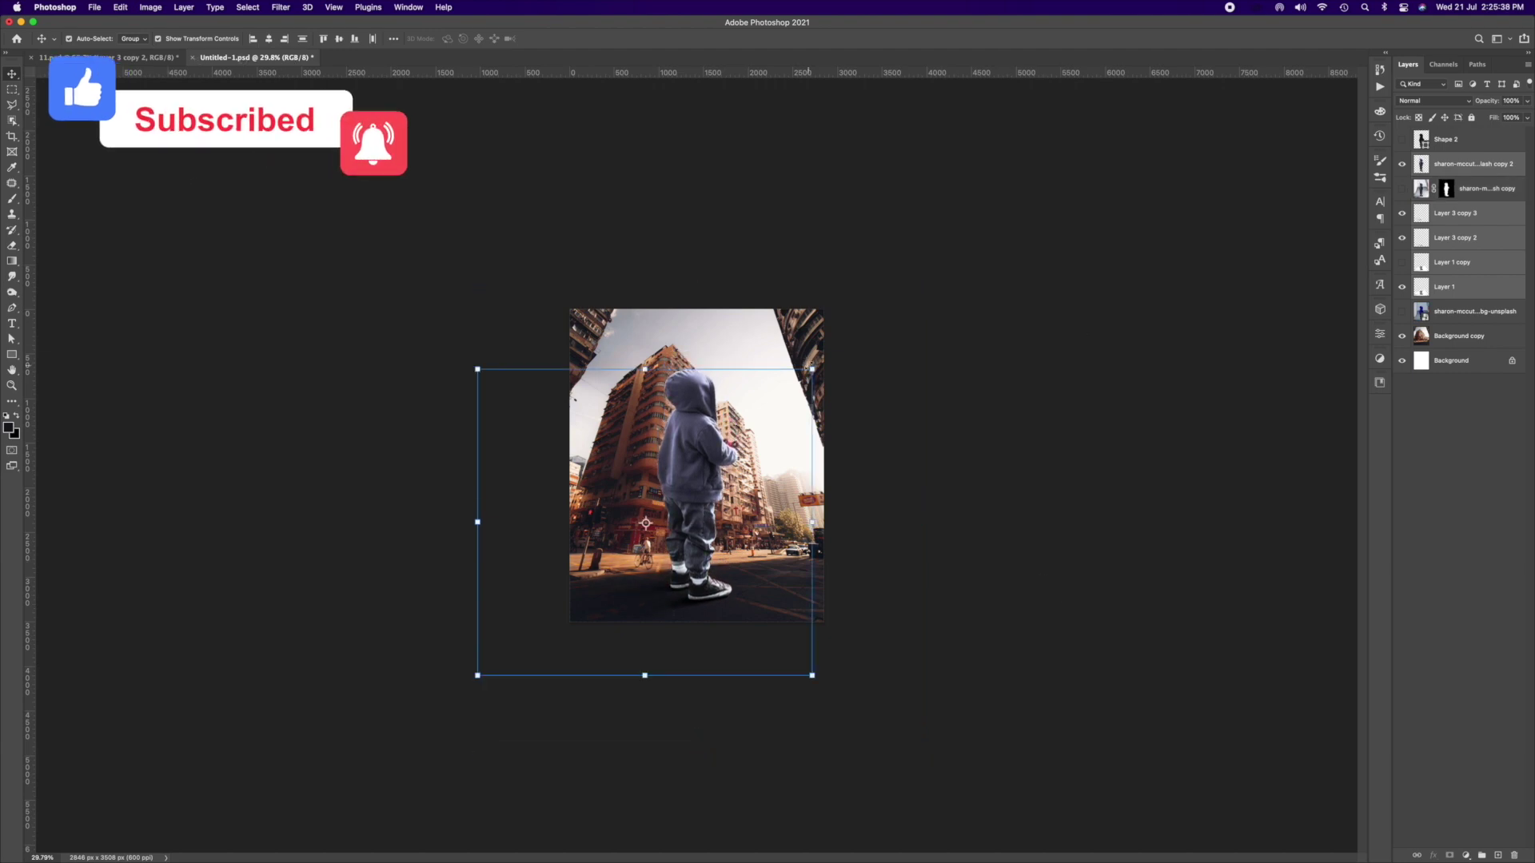
click(1443, 238)
key(super+plus)
key(super+plus)
key(super+plus)
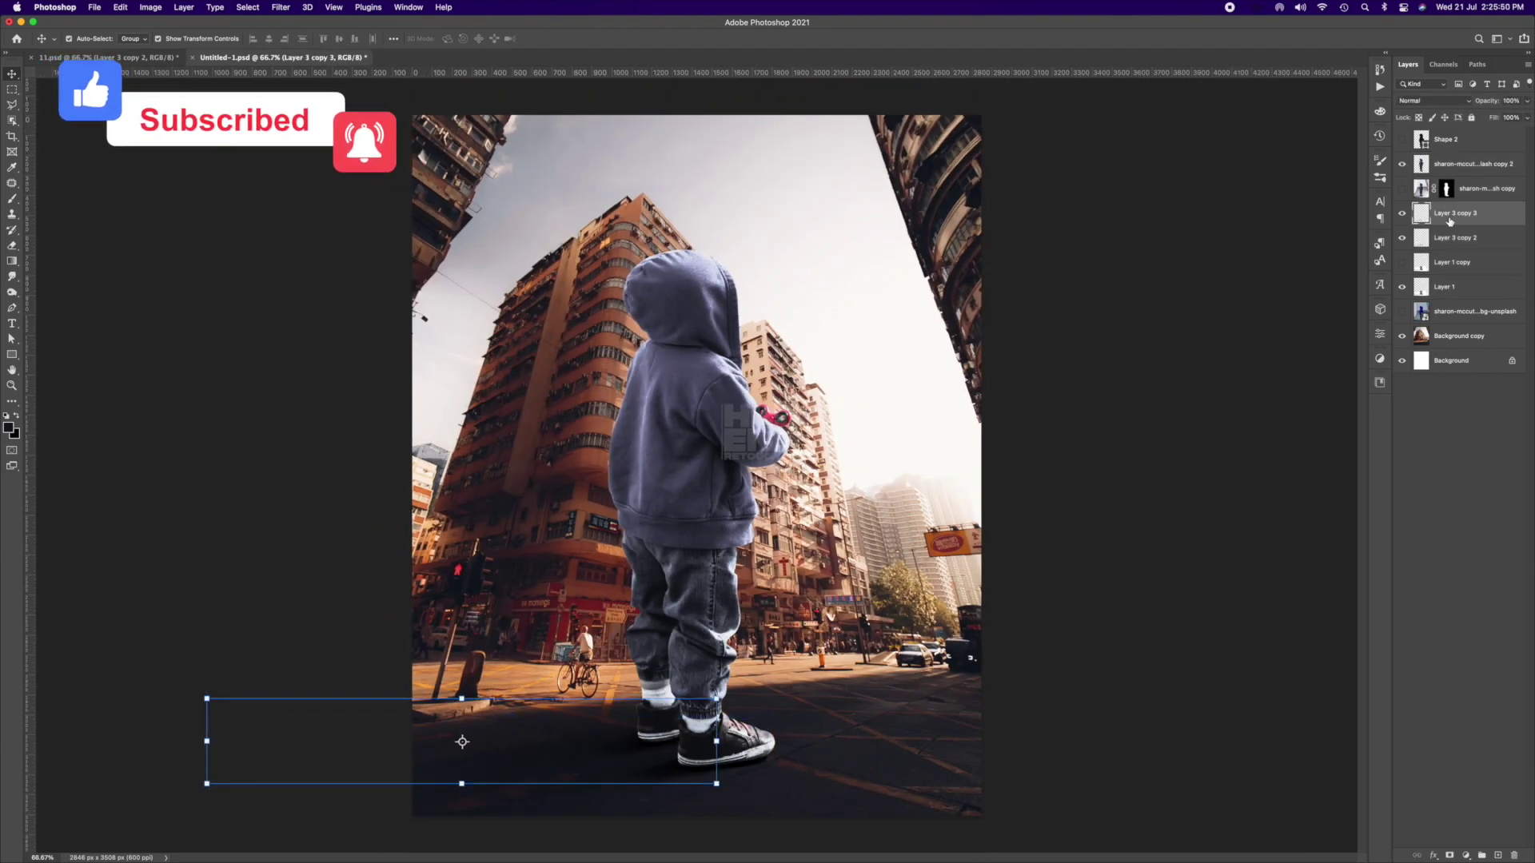
click(1213, 545)
click(1460, 284)
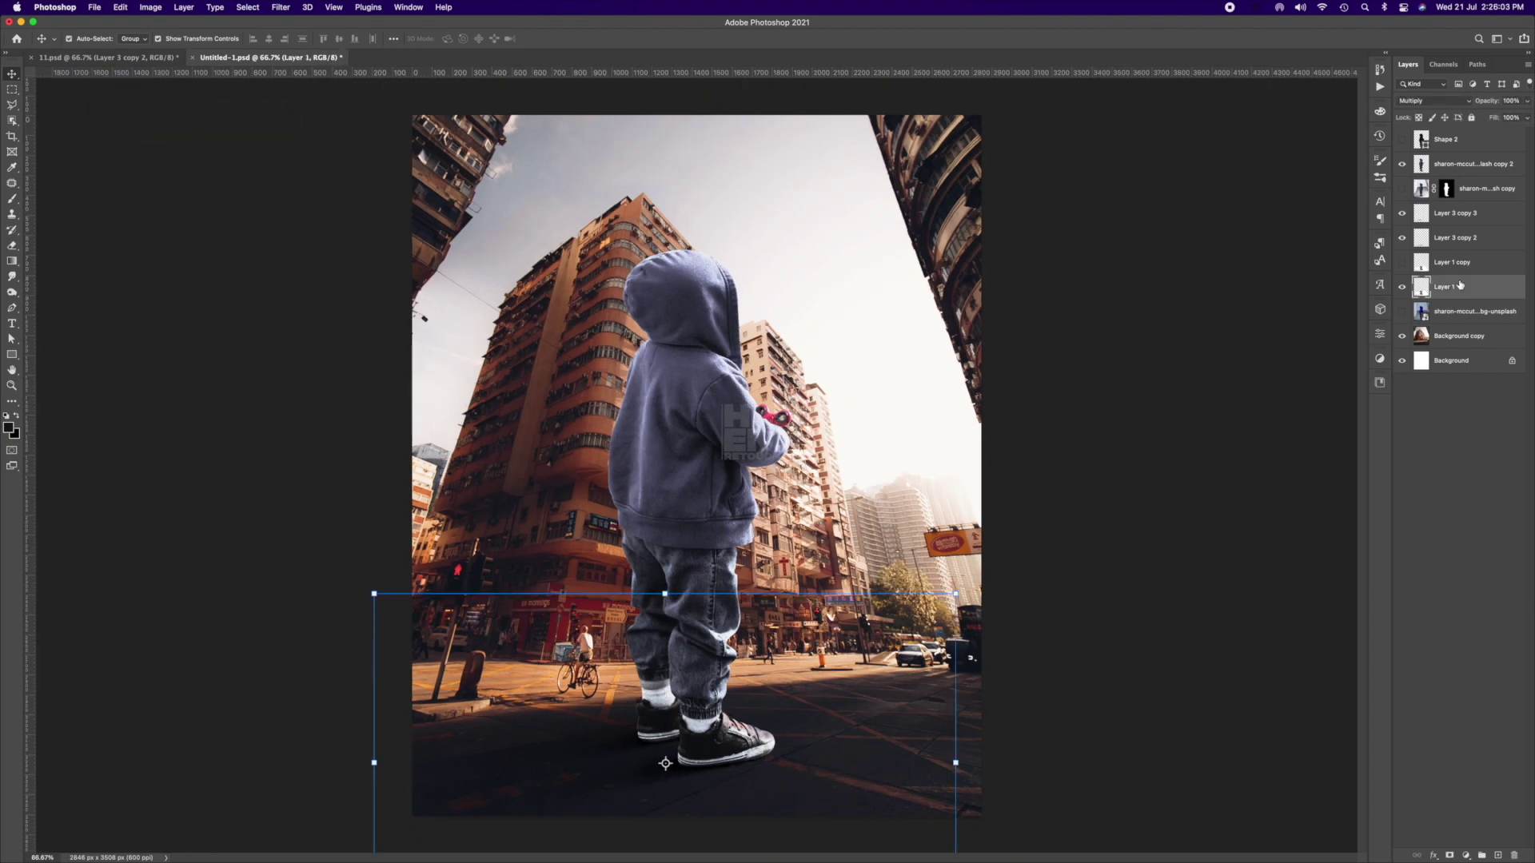
click(1438, 335)
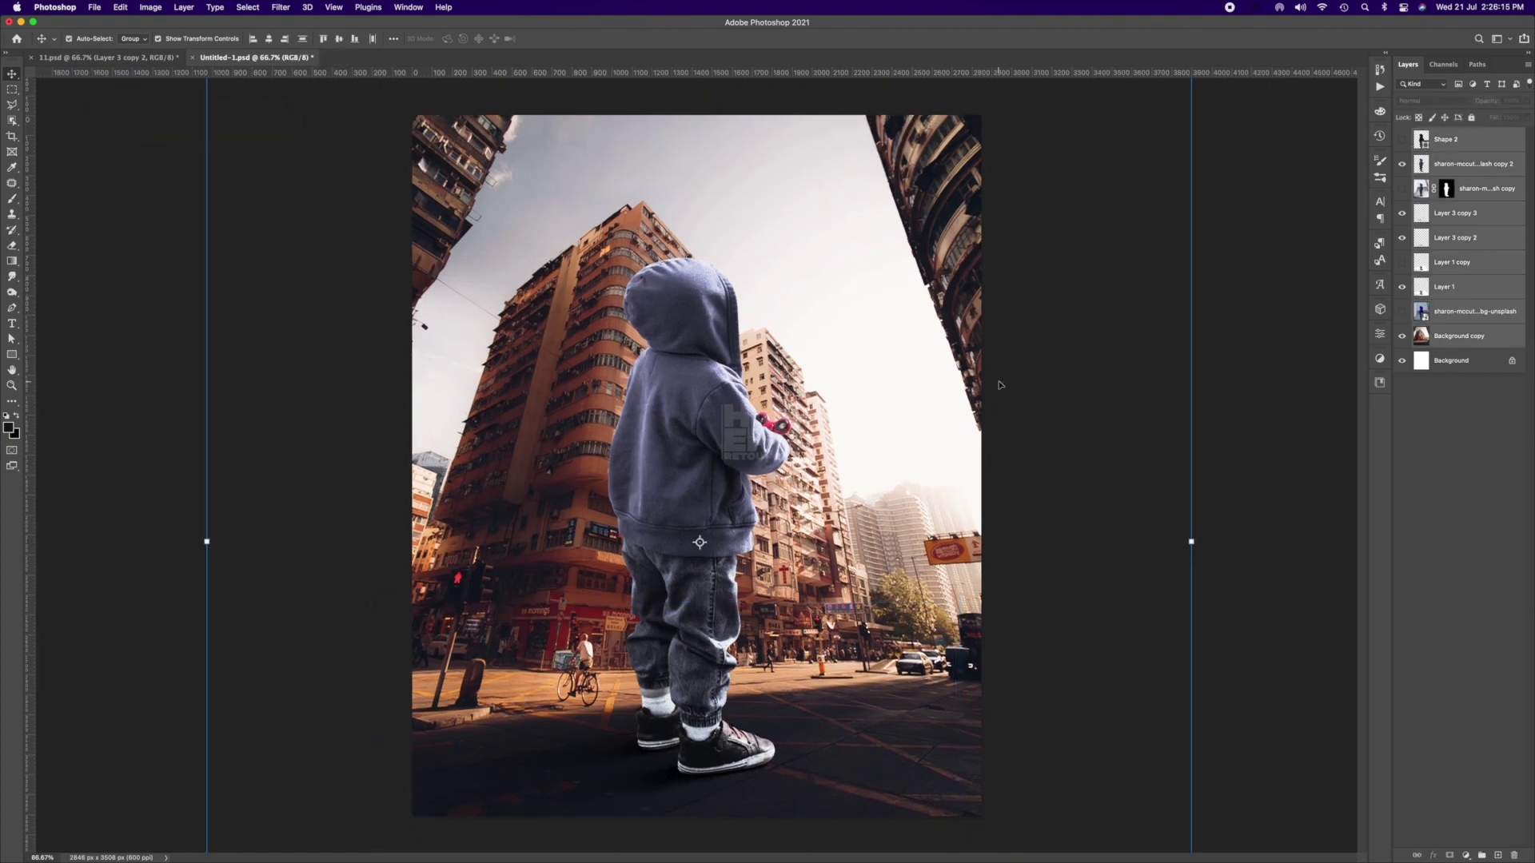
click(281, 7)
click(320, 94)
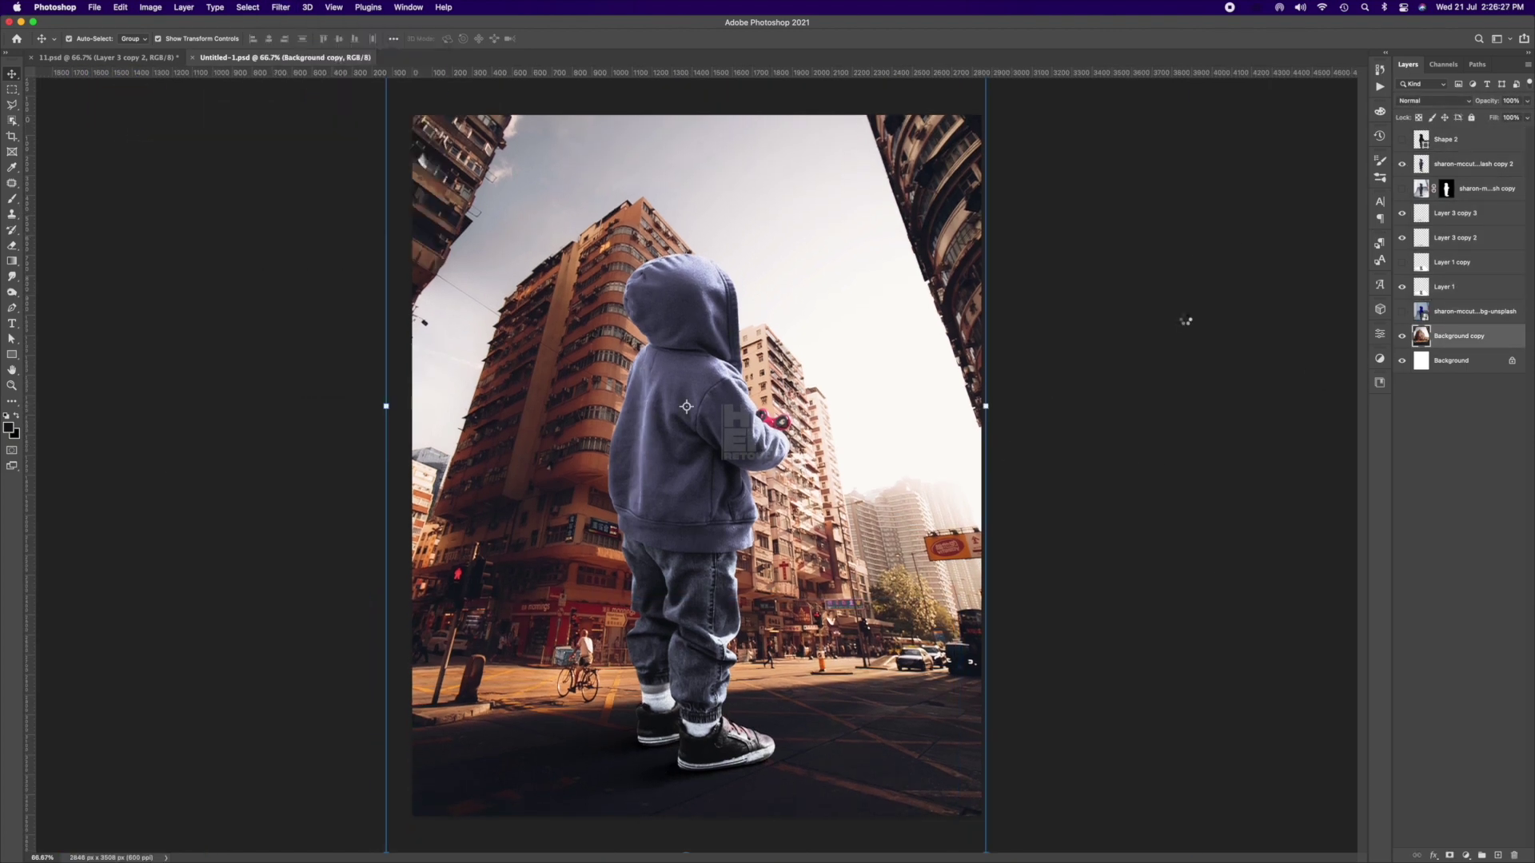
- Apply the Camera Raw tweak to the backdrop, then apply Camera Raw to the hooded child layer
key(Return)
click(1471, 164)
key(ctrl+shift+a)
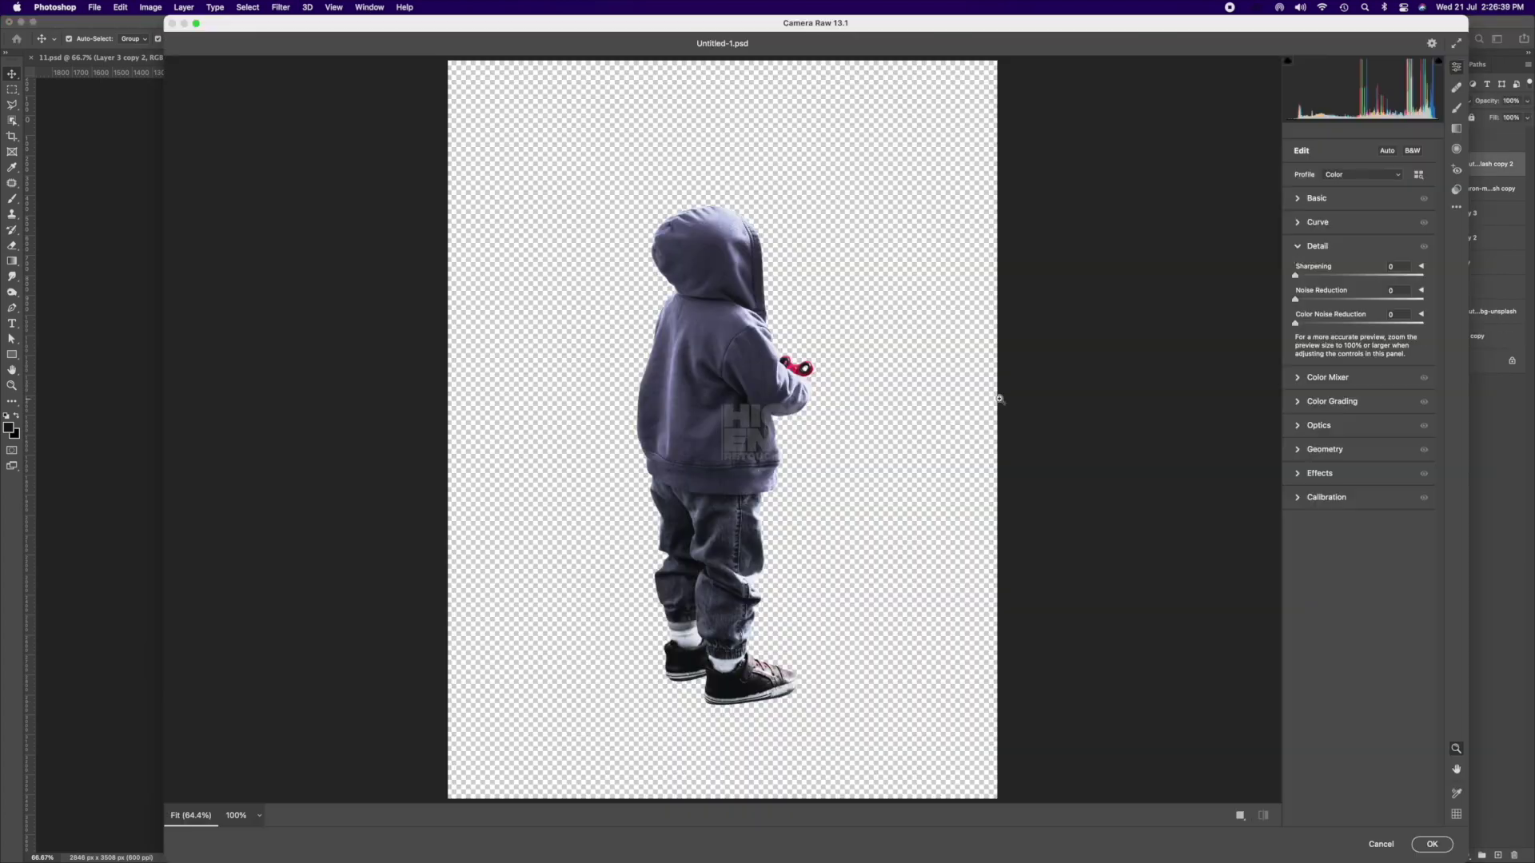
click(1430, 845)
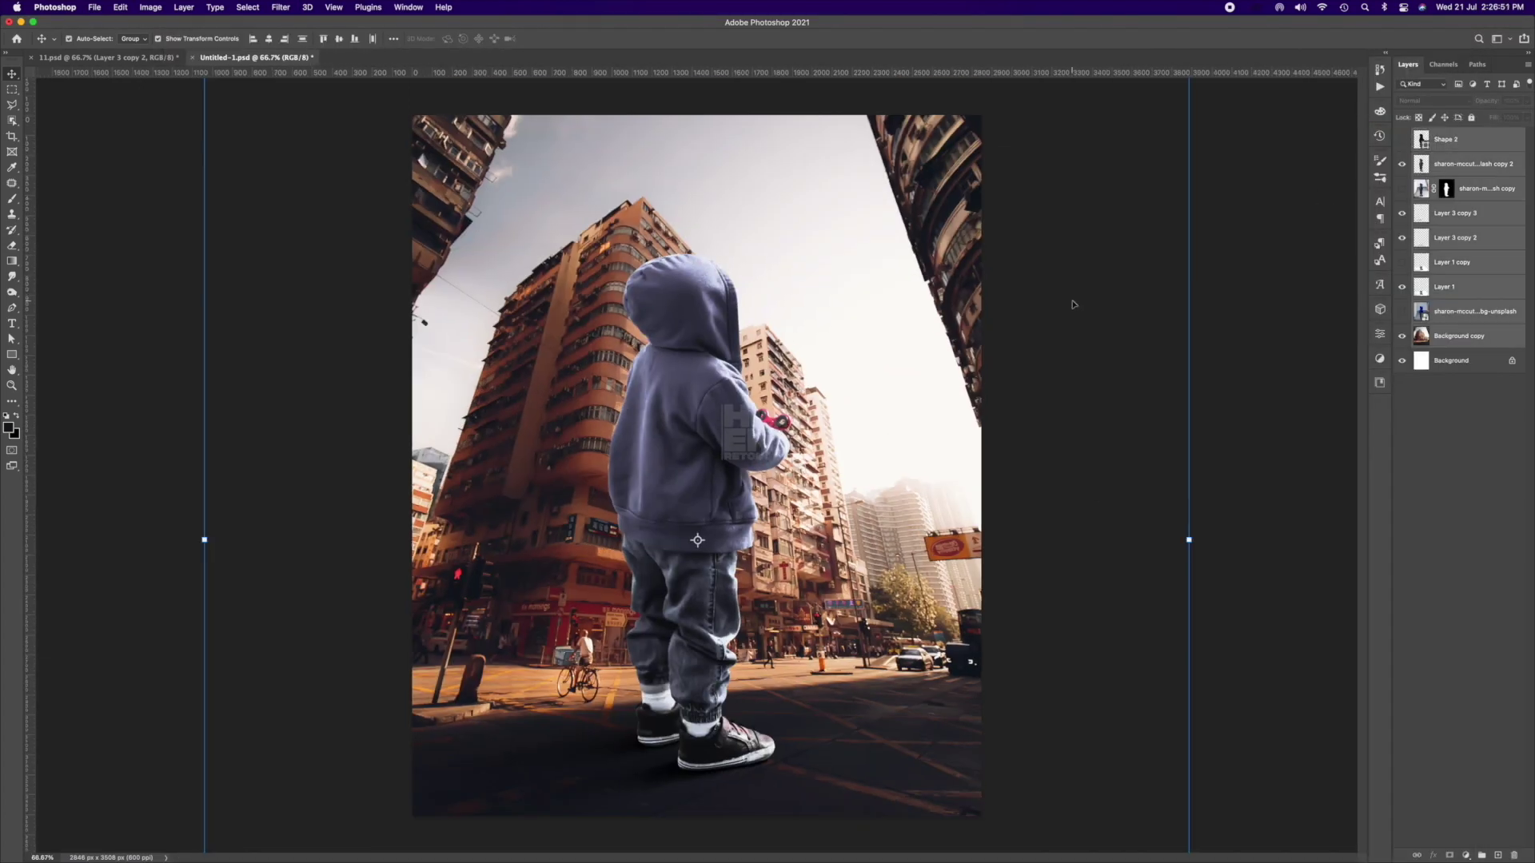
- Add two Color Lookup layers using Soft_Warming and NightFromDay looks
click(1311, 369)
click(1327, 553)
click(1309, 368)
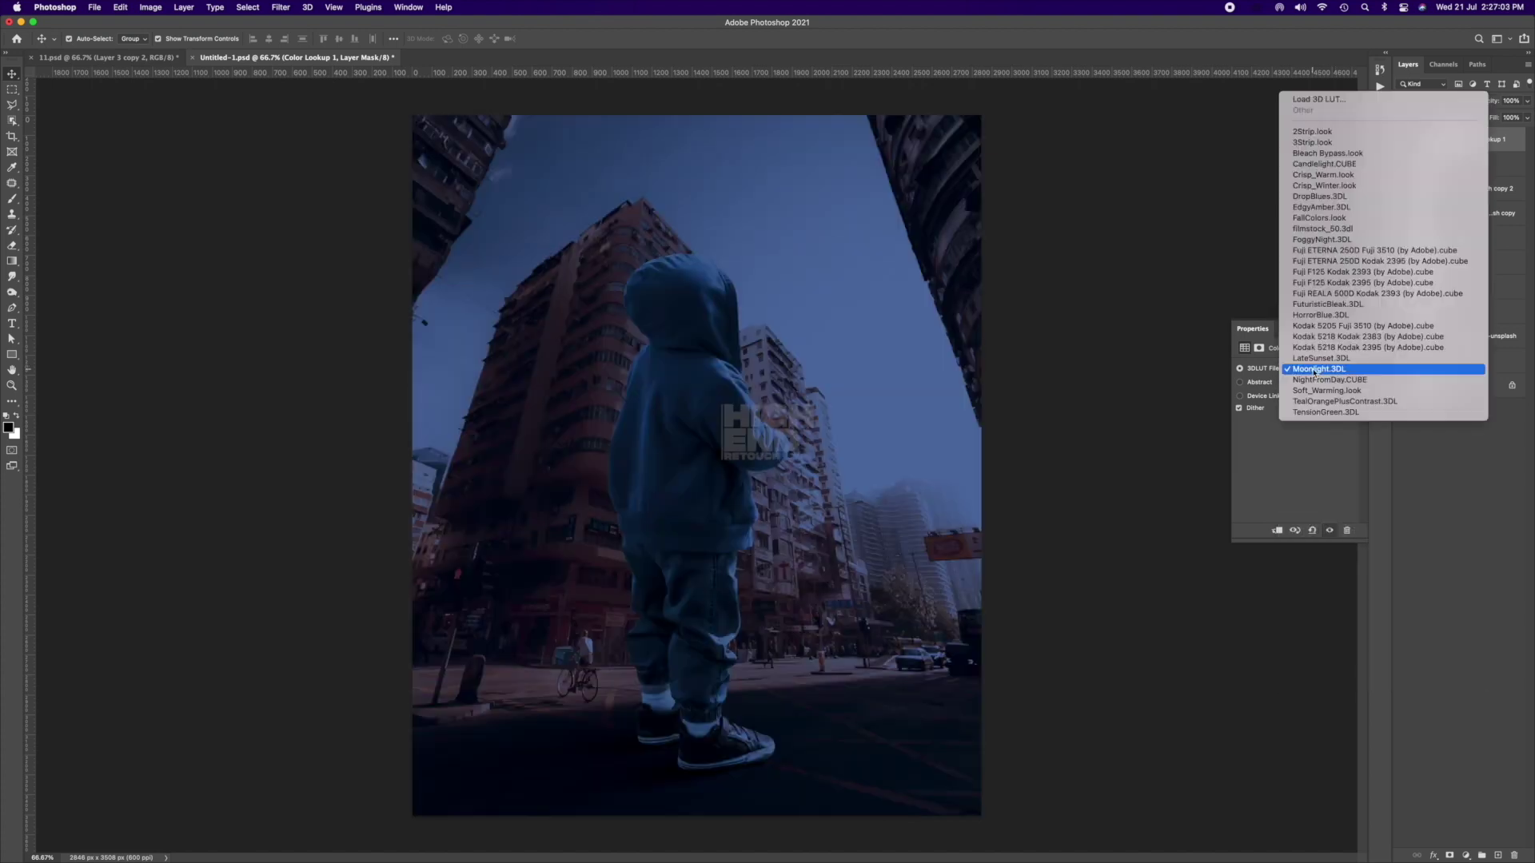
click(1309, 381)
click(1465, 855)
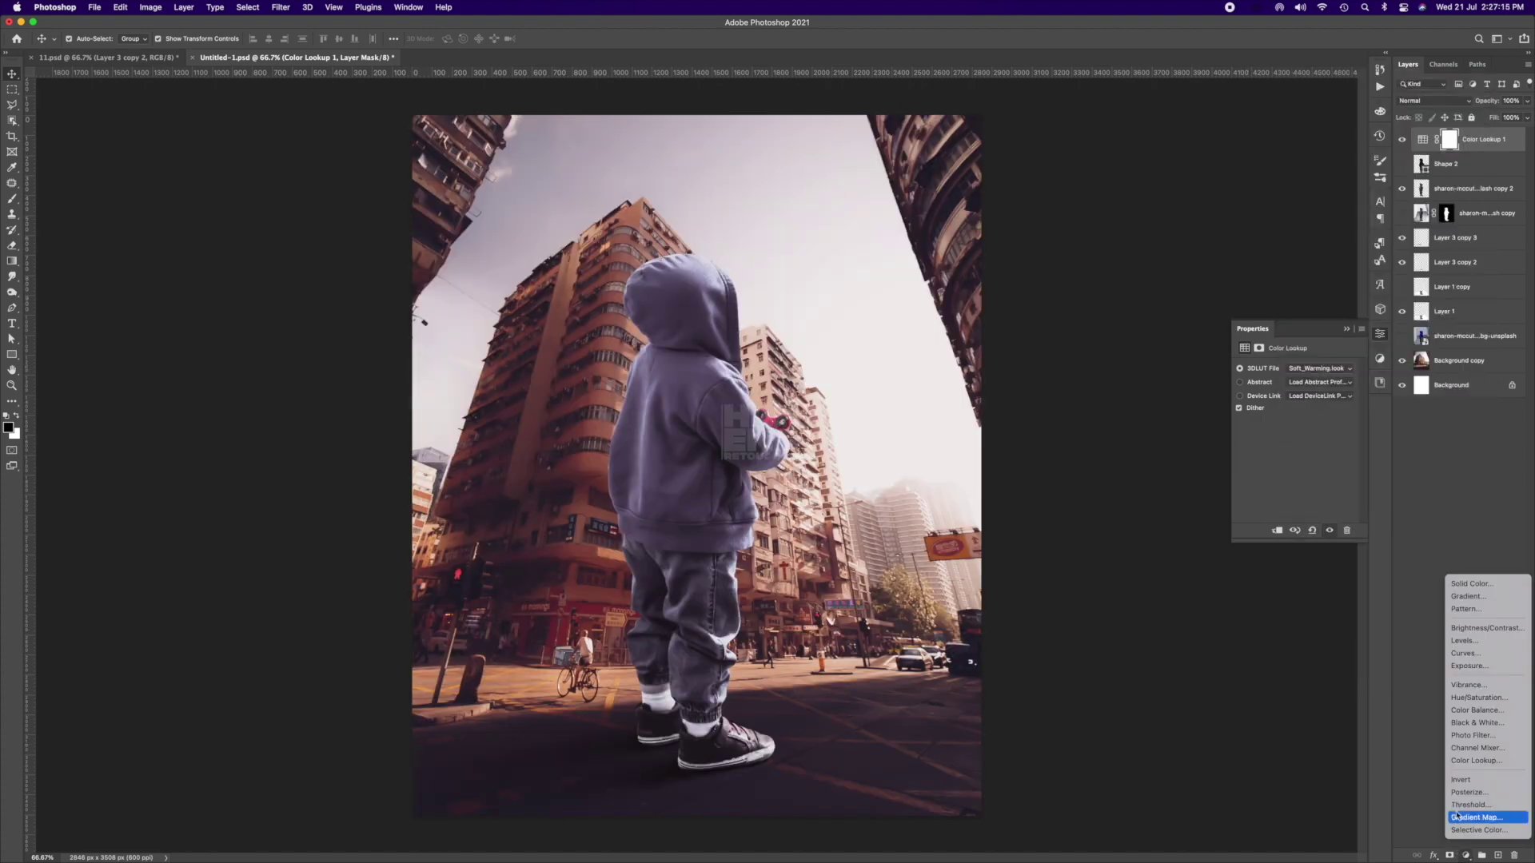
click(1478, 768)
click(1308, 368)
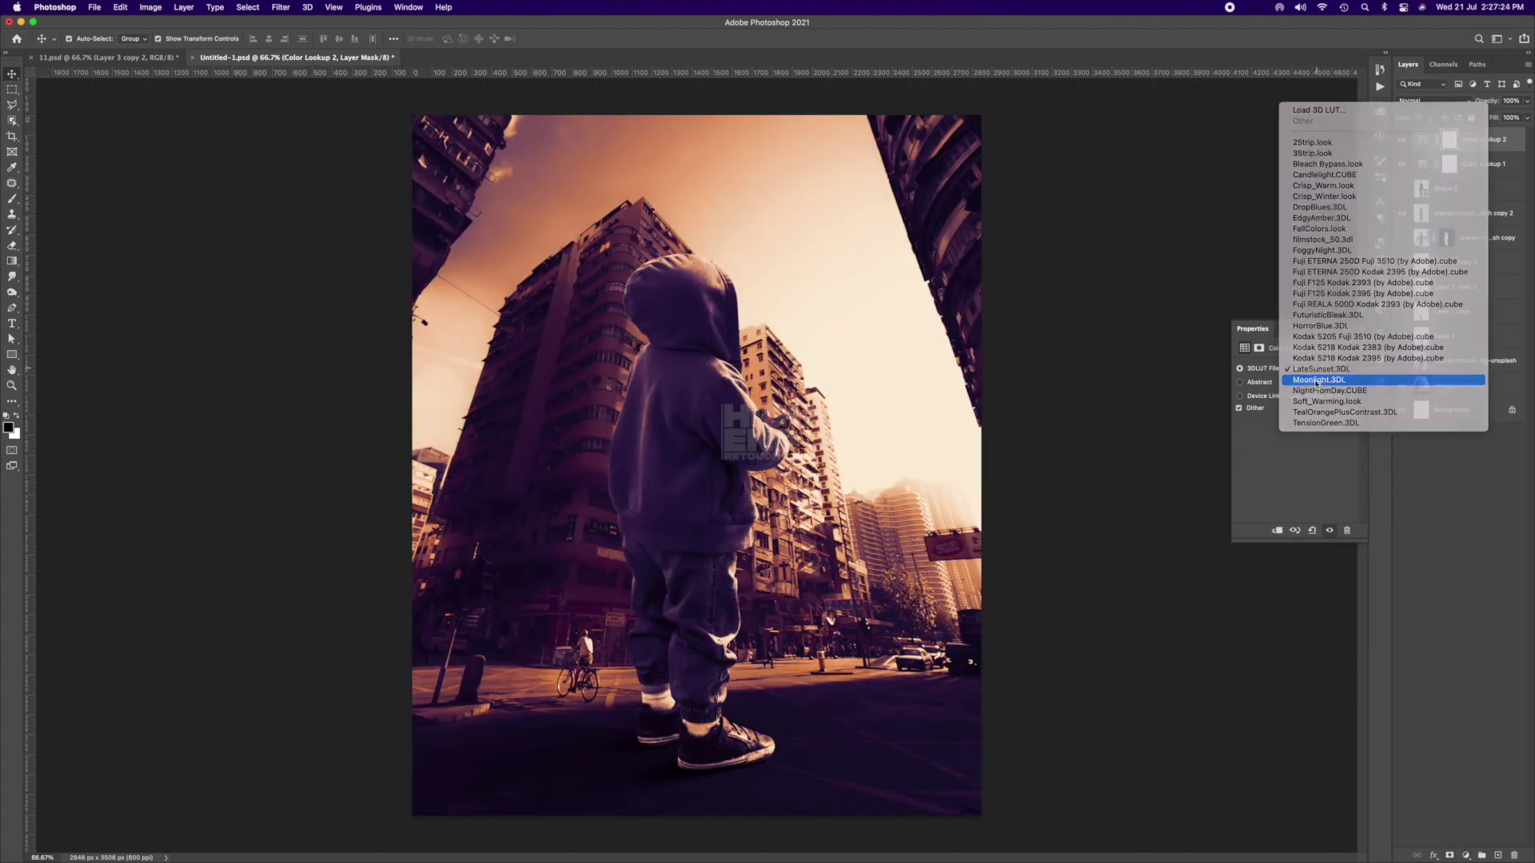
click(1319, 638)
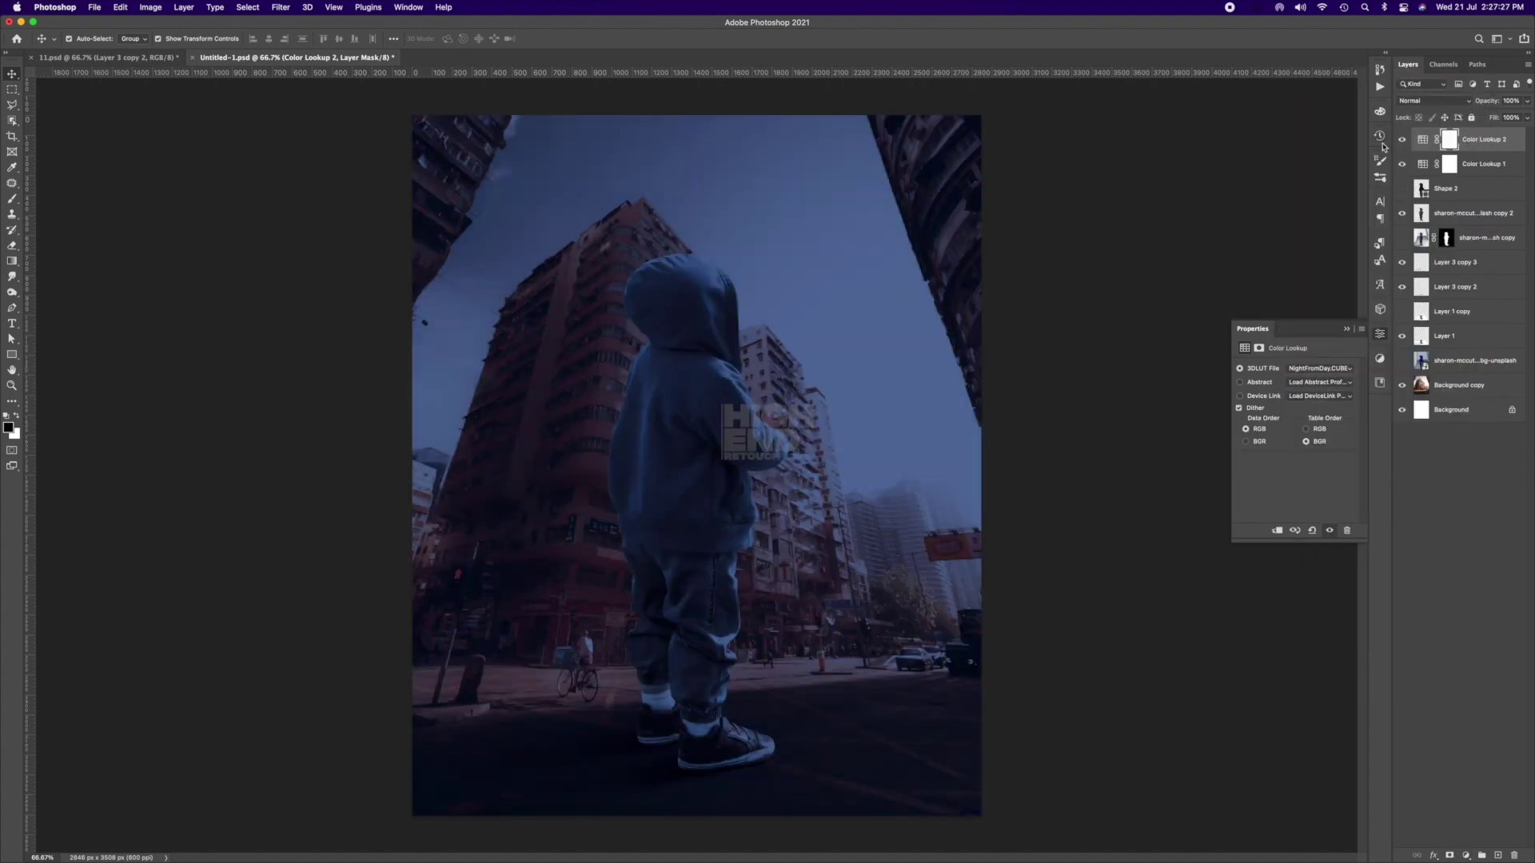
- Paint the NightFromDay mask at 40% brush opacity to fade the blue over the sky
click(1259, 347)
text(b40)
drag(696, 560, 651, 103)
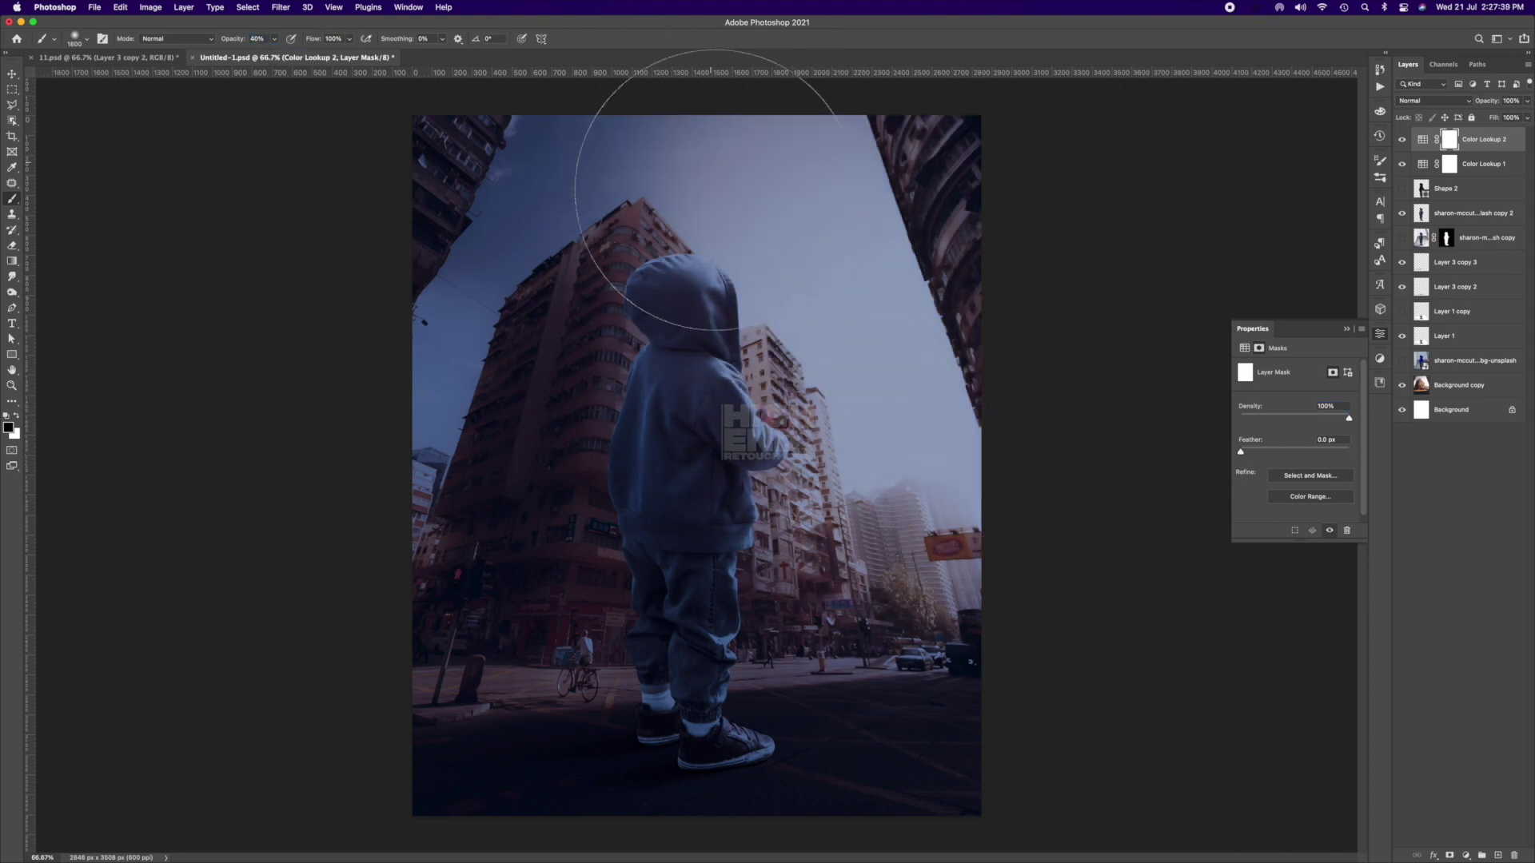
mouse_move(1315, 783)
mouse_down()
mouse_move(226, 157)
mouse_move(1051, 635)
mouse_move(789, 189)
mouse_up()
key(v)
- Paint a dark shadow under the shoe on a new layer above the child
click(1471, 212)
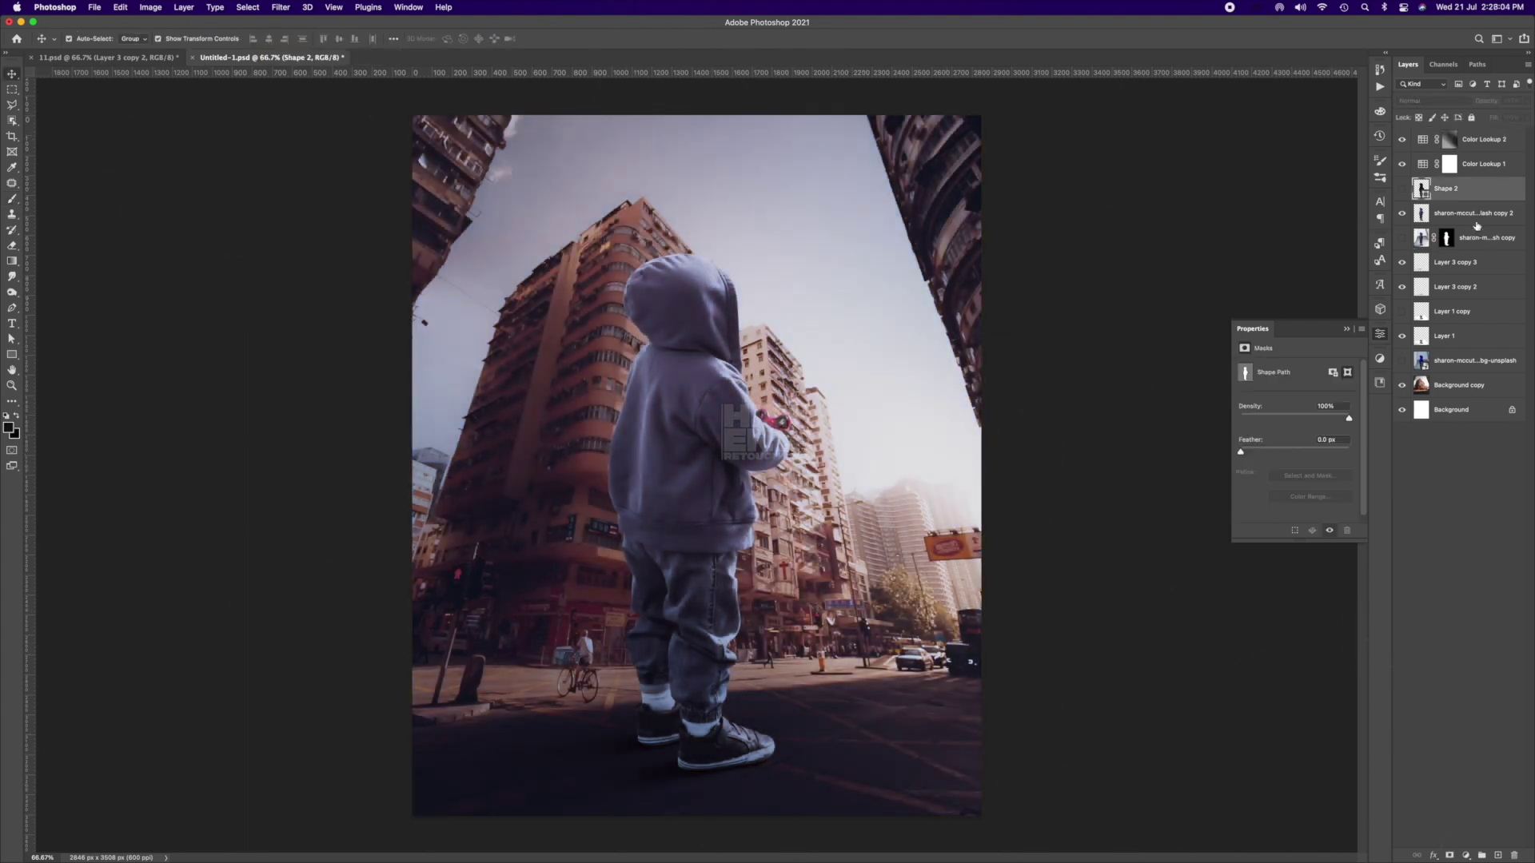
click(1497, 854)
key(b)
right_click(616, 446)
key(Escape)
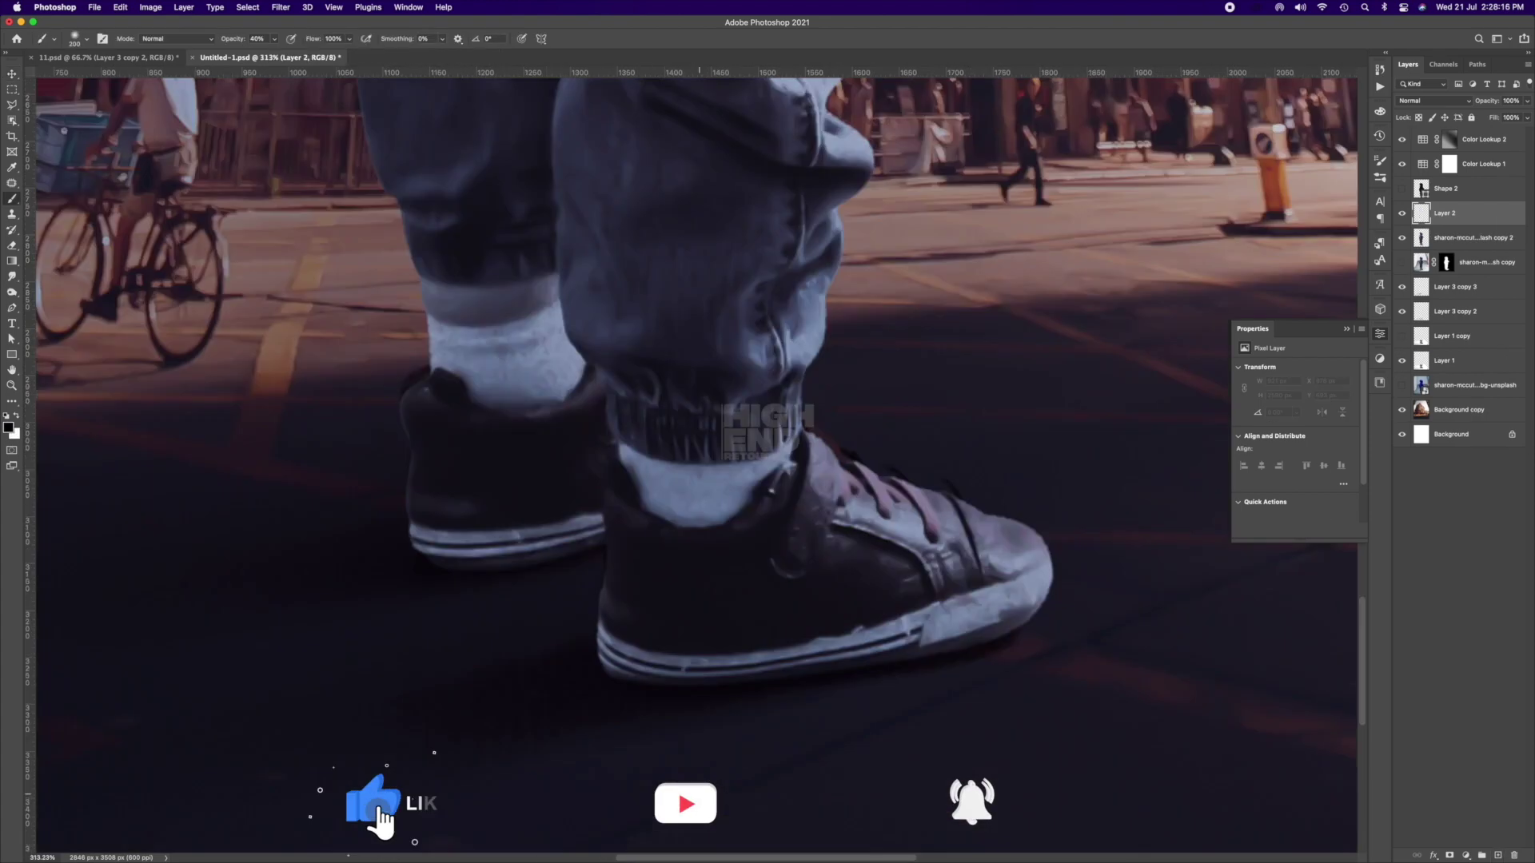
mouse_move(657, 718)
mouse_down()
mouse_move(951, 681)
mouse_move(1040, 645)
mouse_up()
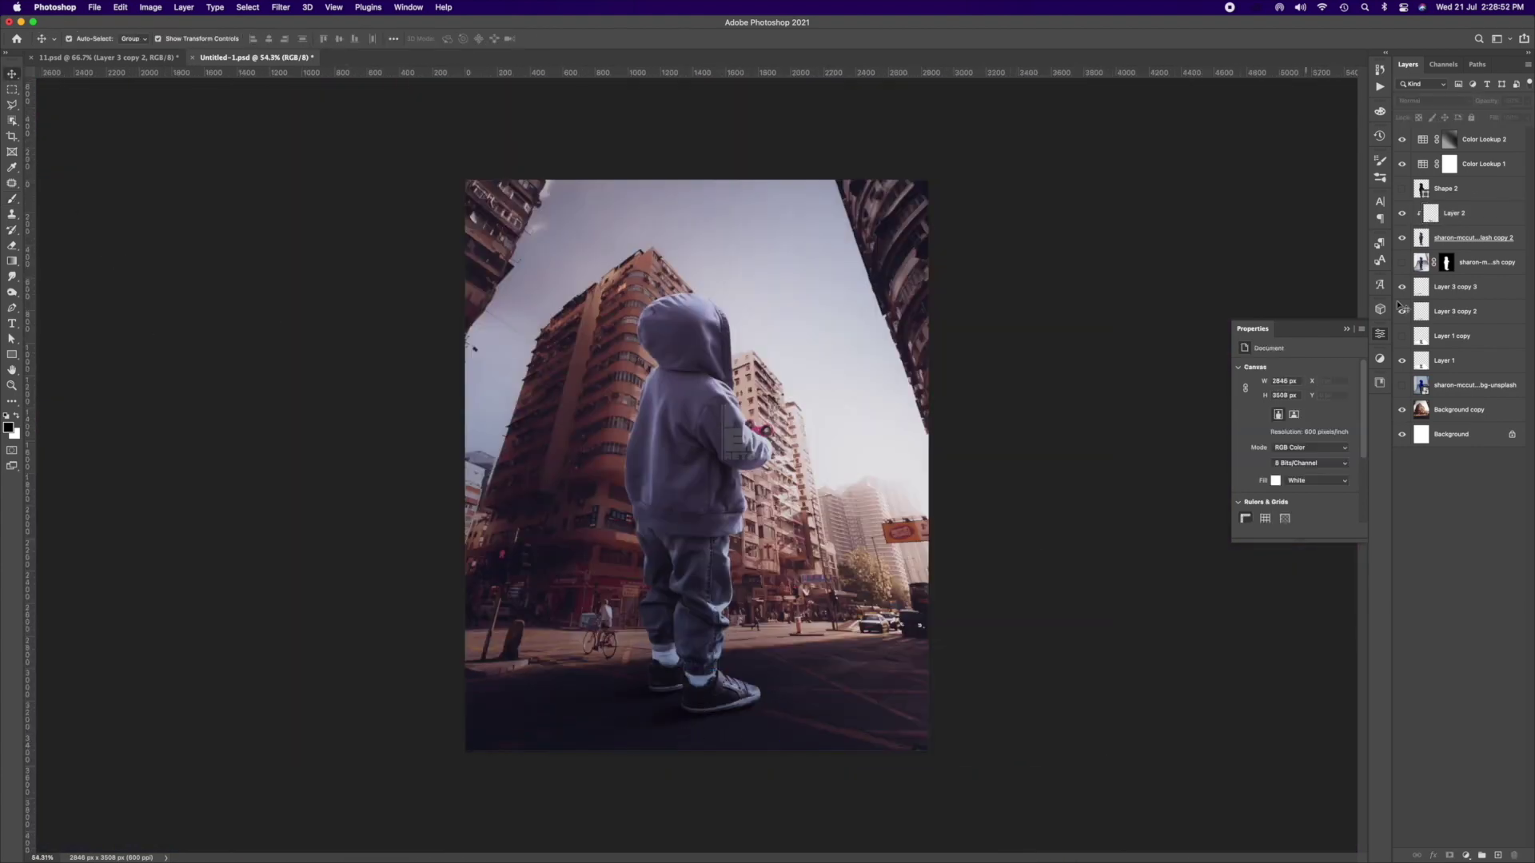
- Add a clipped Hue/Saturation layer shifting the Magentas hue to turn the hoodie mauve
click(1311, 368)
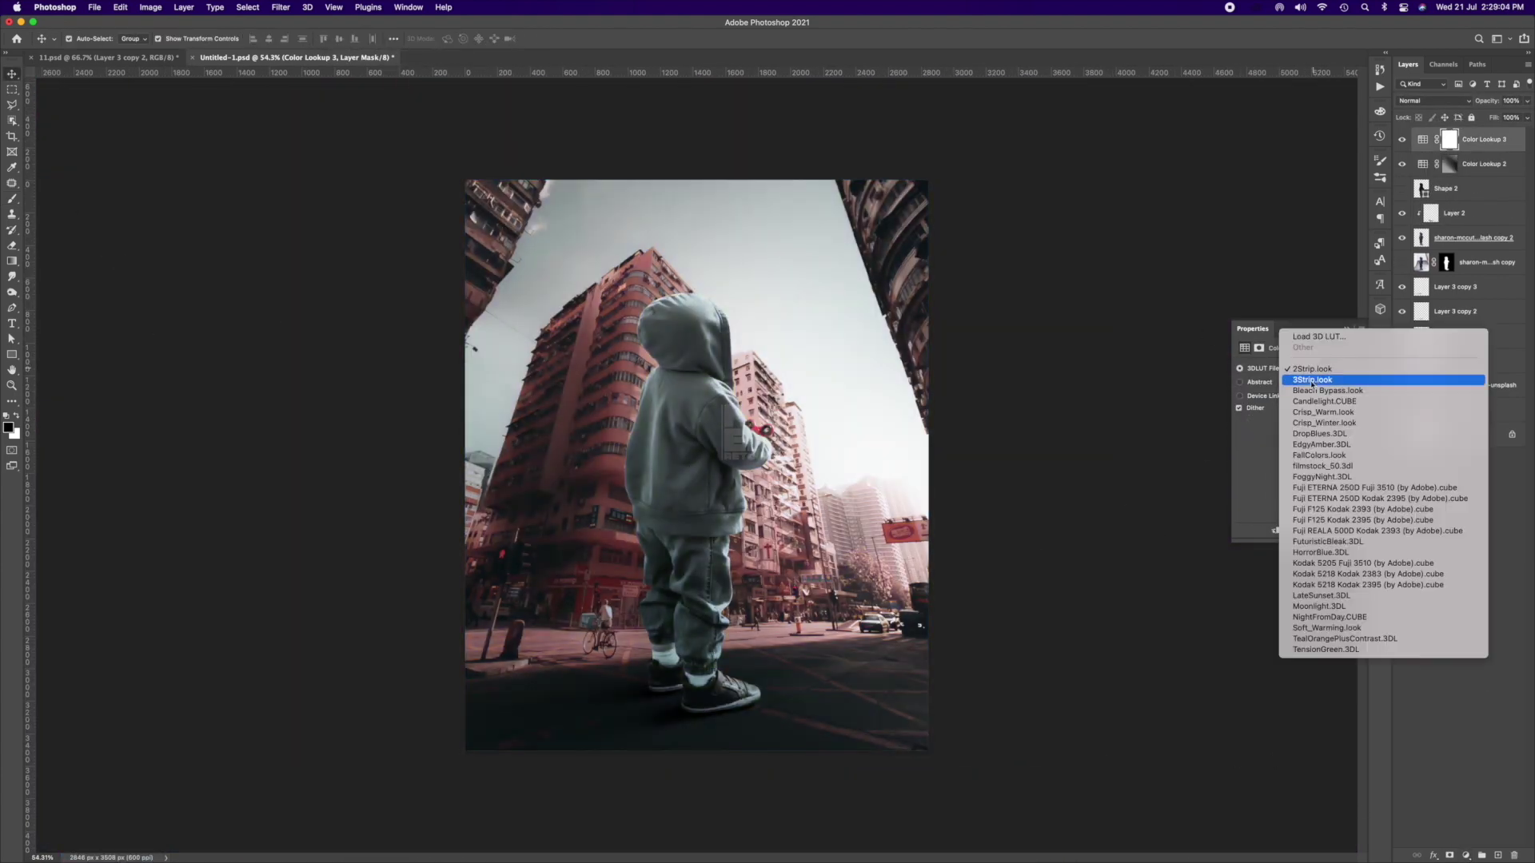
click(1454, 213)
click(1465, 855)
click(1479, 704)
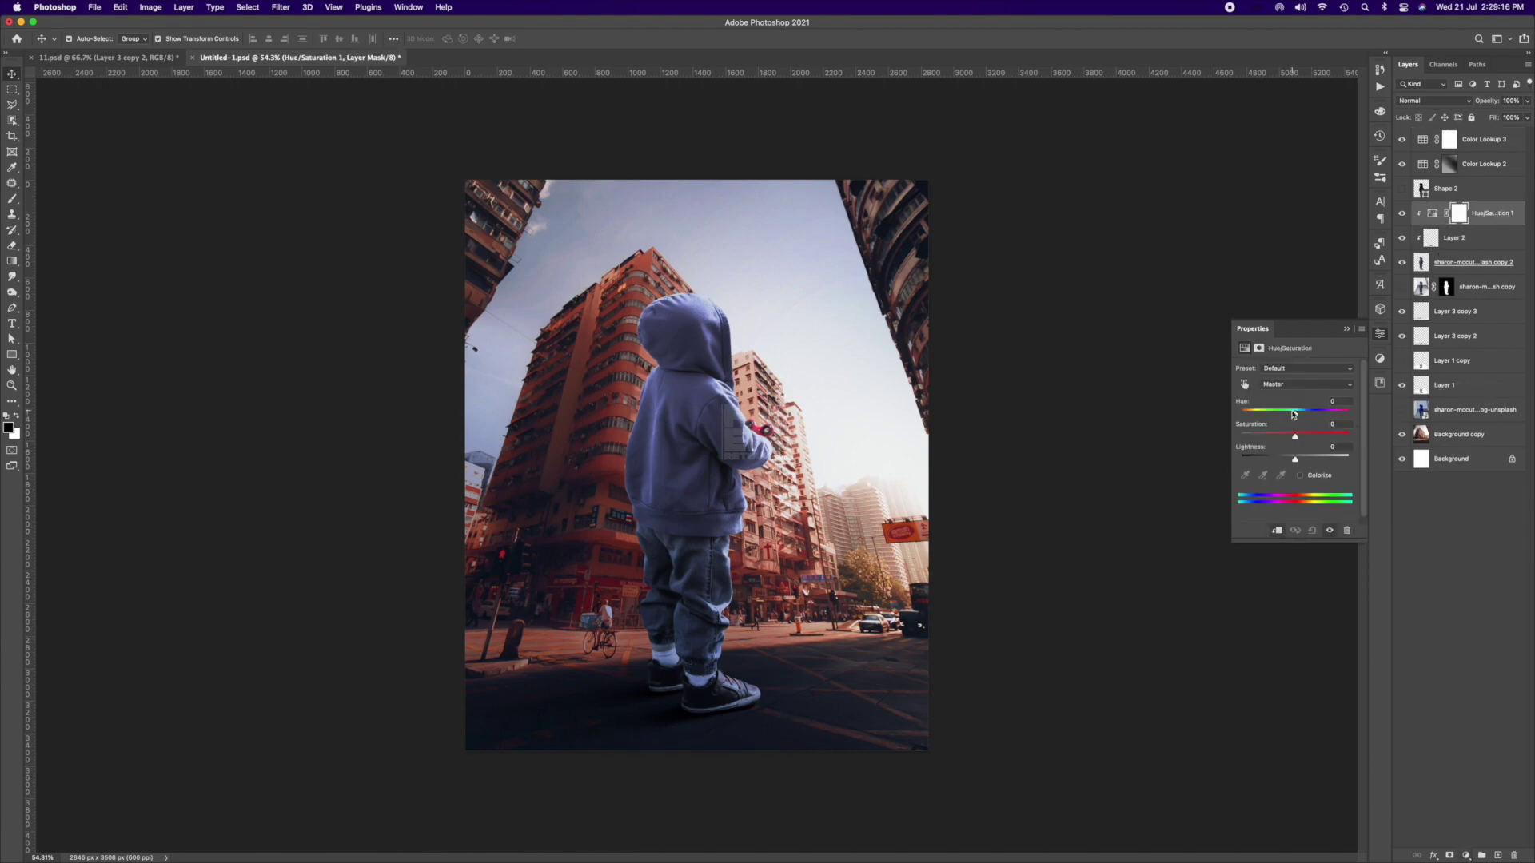
click(1307, 385)
click(1279, 430)
mouse_move(1295, 413)
mouse_down()
mouse_move(1196, 435)
mouse_move(1348, 435)
mouse_move(1255, 416)
mouse_up()
click(1307, 384)
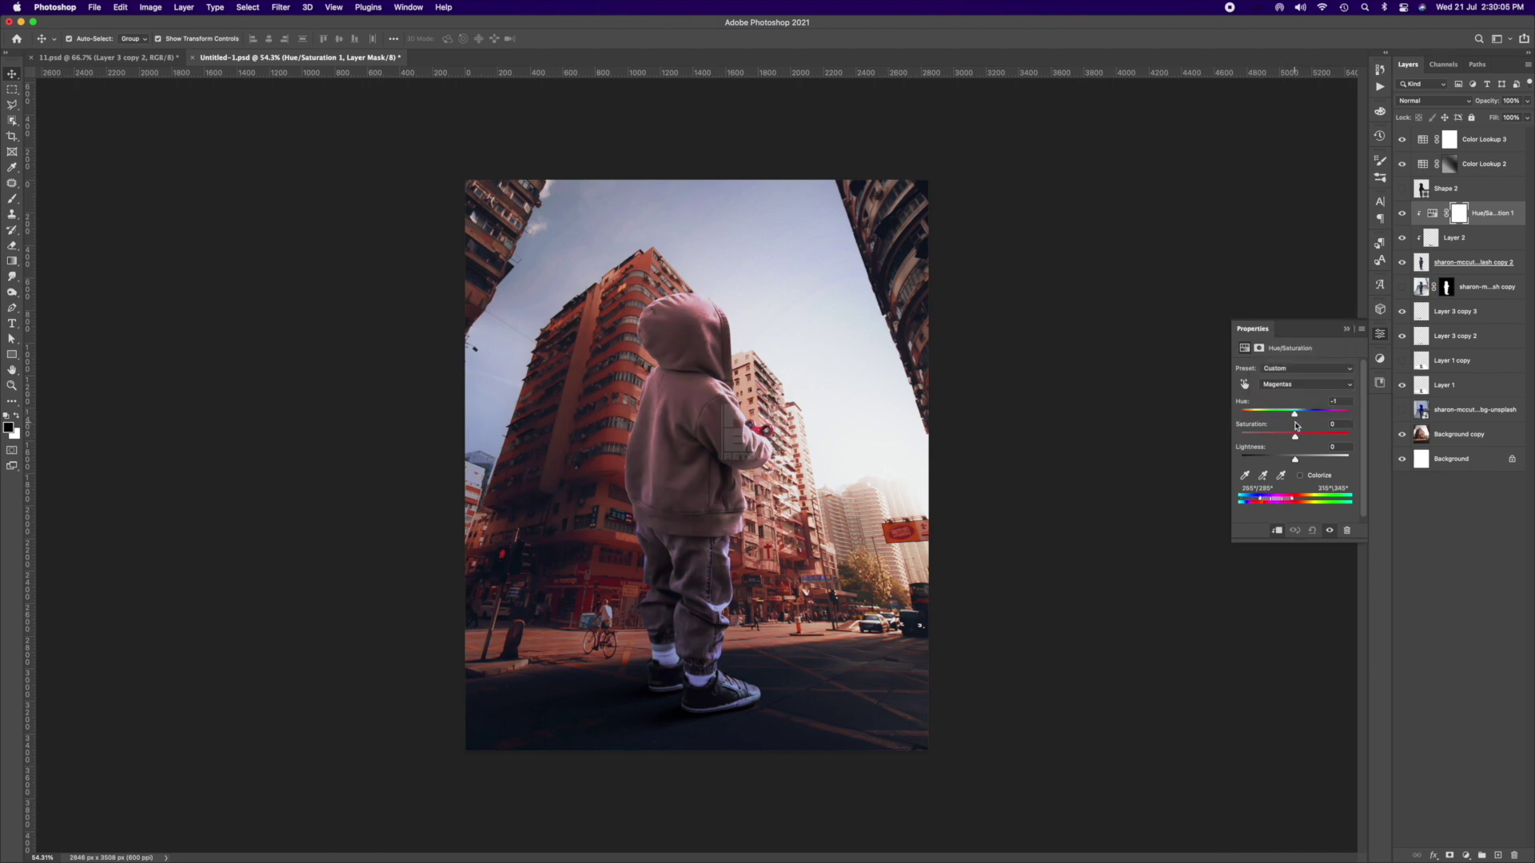
- Add another Color Lookup layer, settling on the Kodak 5218 Kodak 2395 look
click(1483, 139)
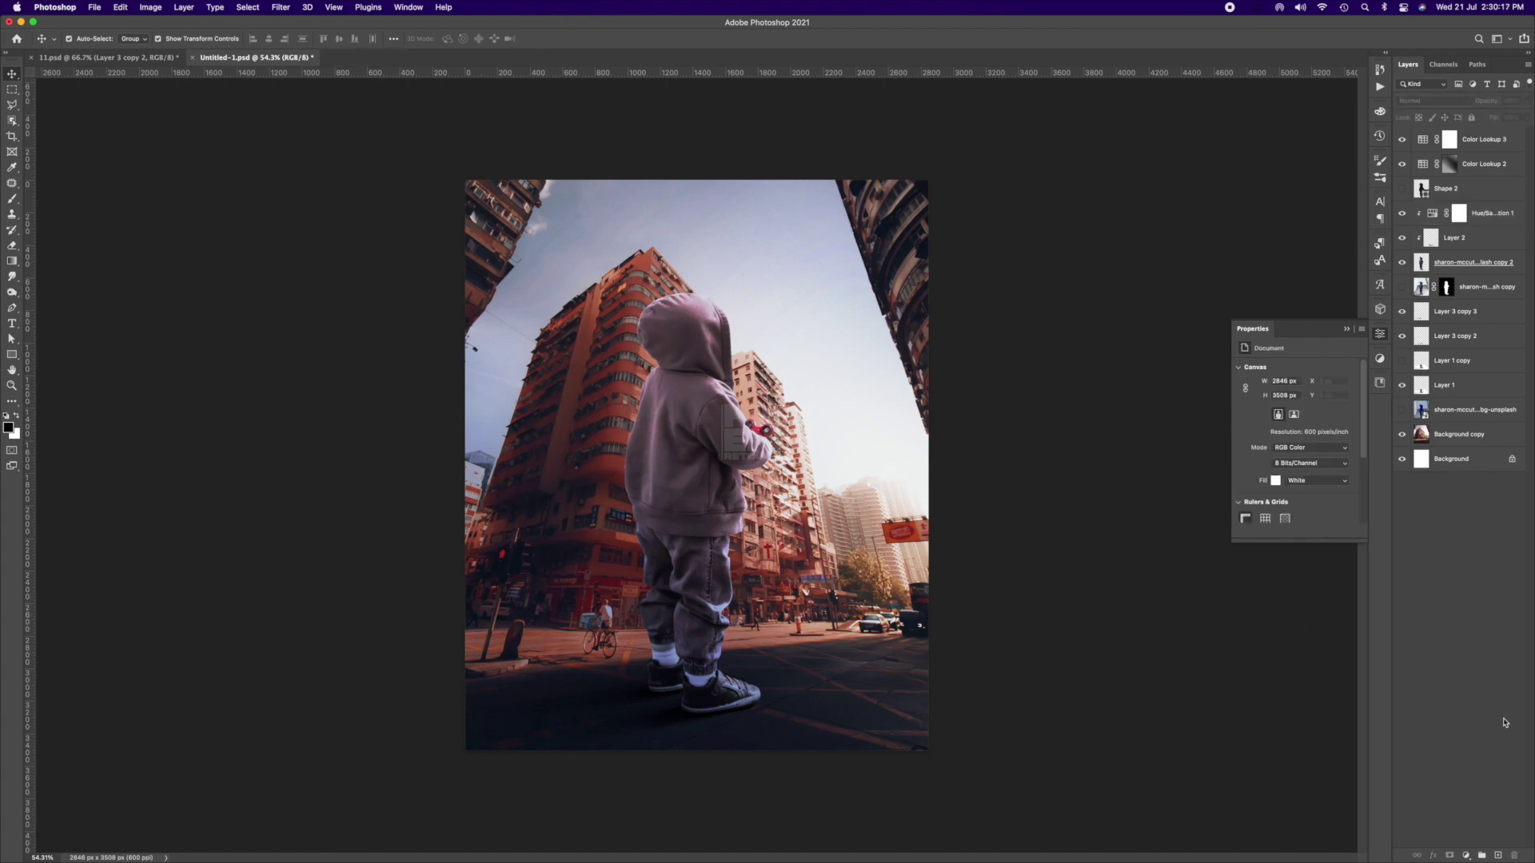
click(1465, 855)
click(1479, 759)
click(1319, 368)
click(1370, 520)
click(1309, 373)
click(1309, 374)
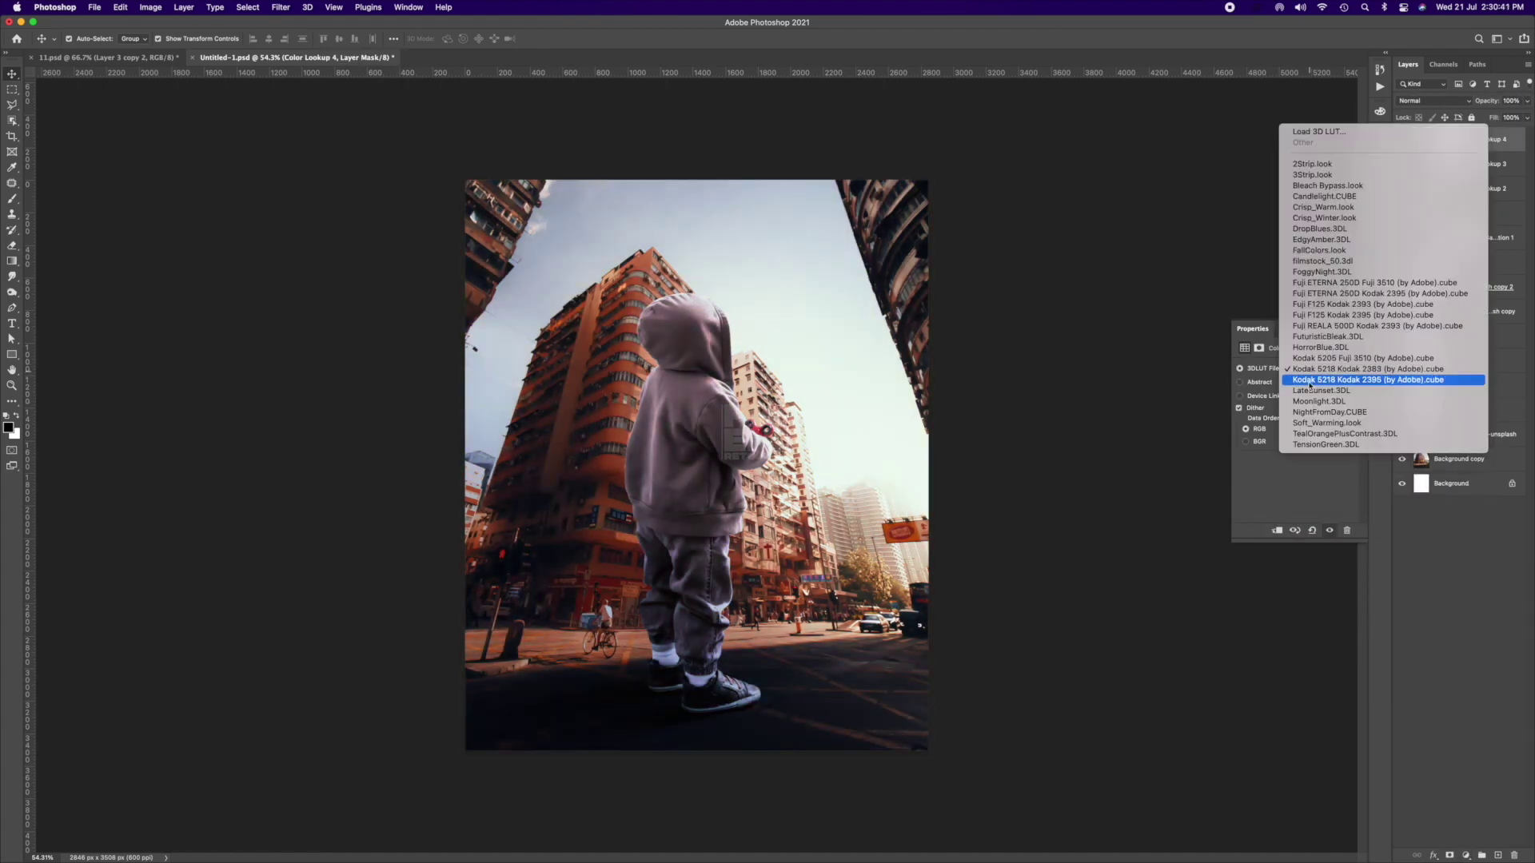
click(1311, 379)
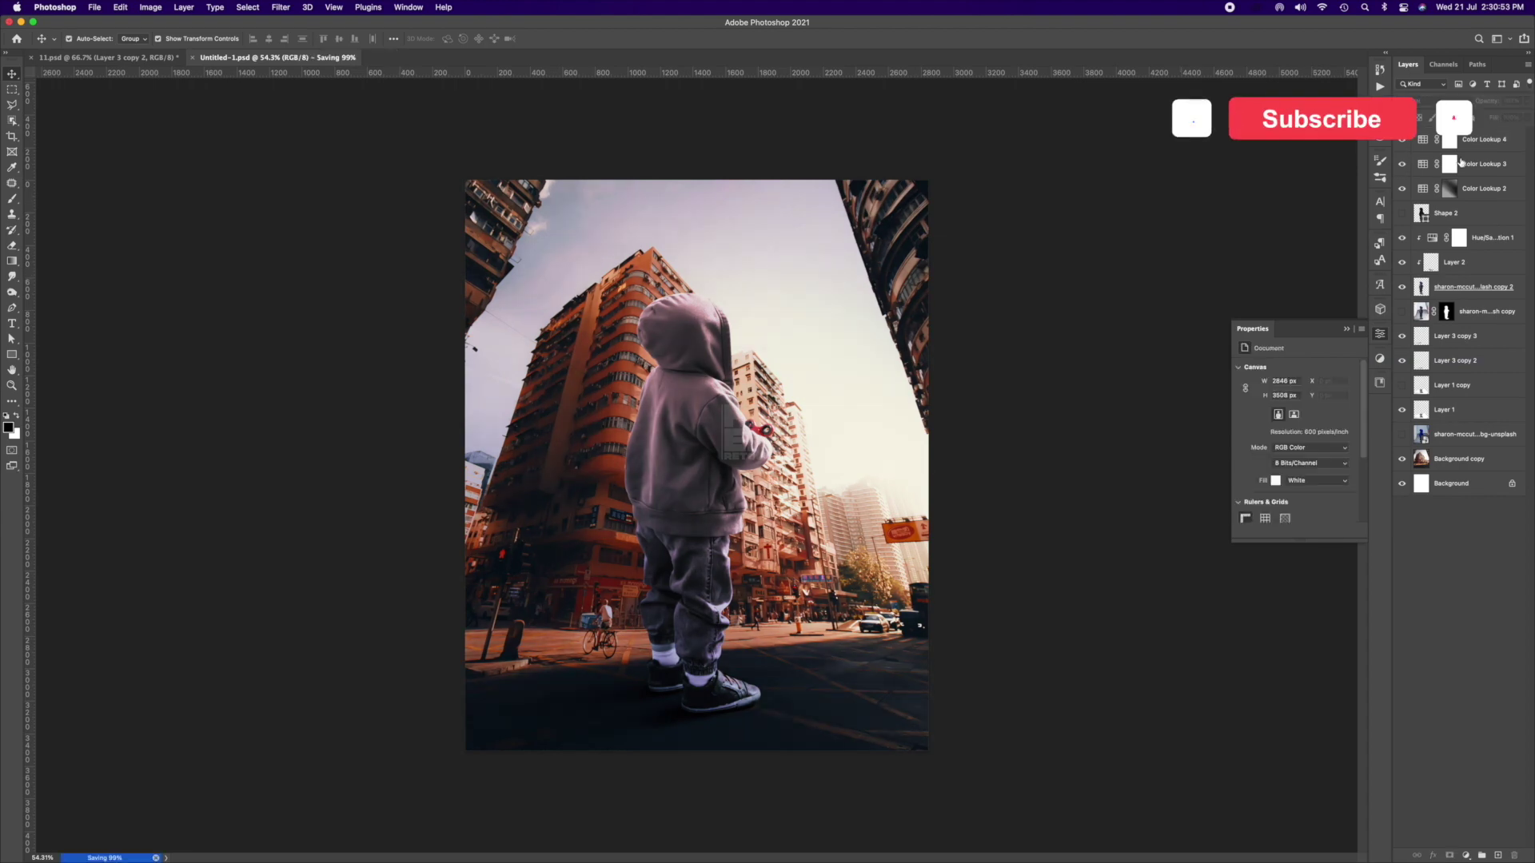
- Skew and tilt the light leak to 13.38°, shrink the second leak, and set 86% opacity
click(1478, 192)
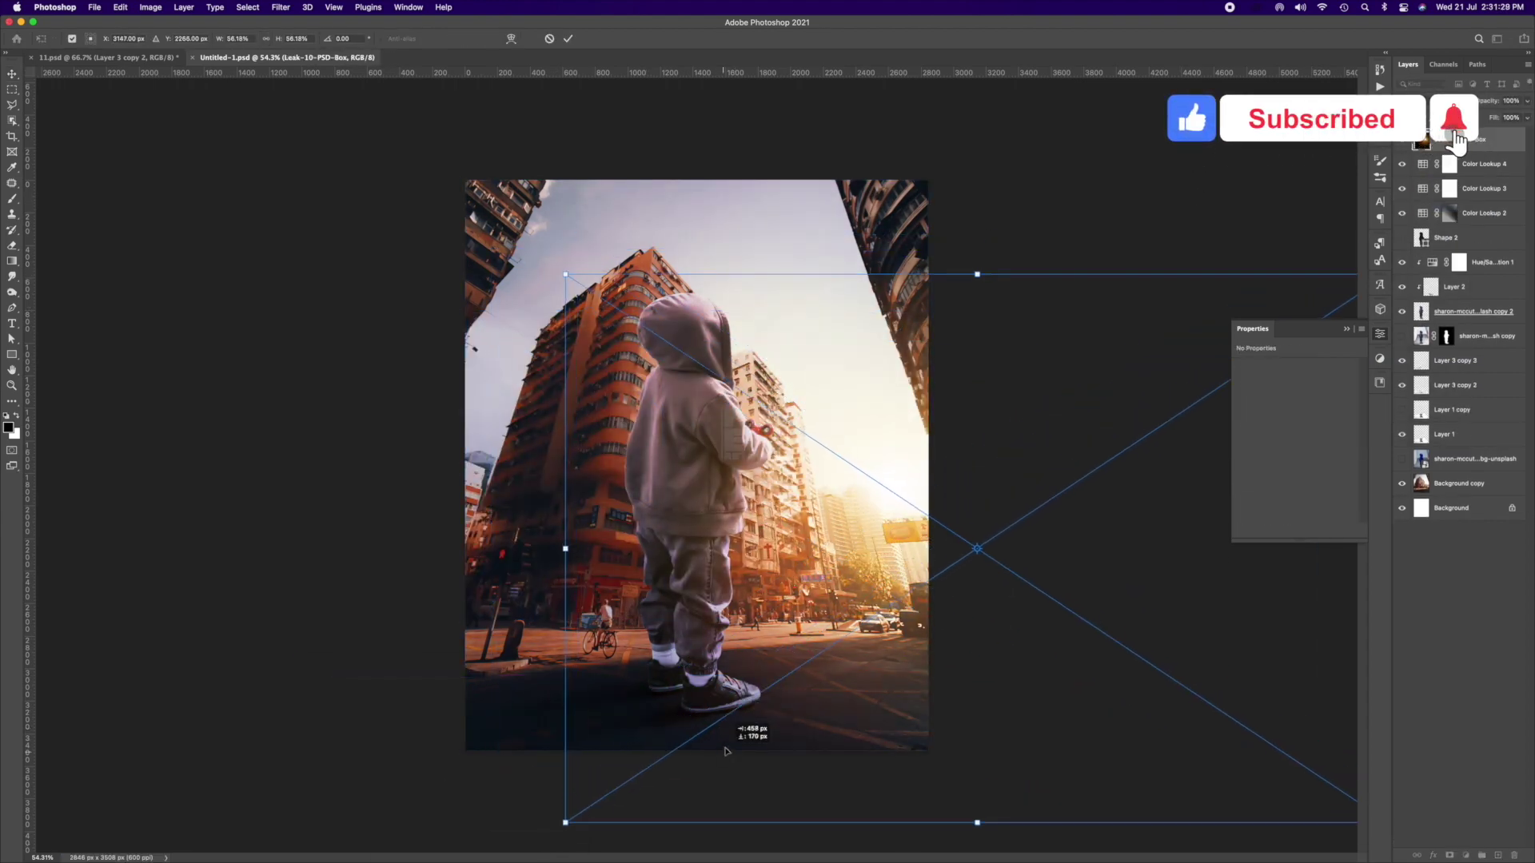
drag(725, 752, 726, 754)
drag(566, 274, 540, 82)
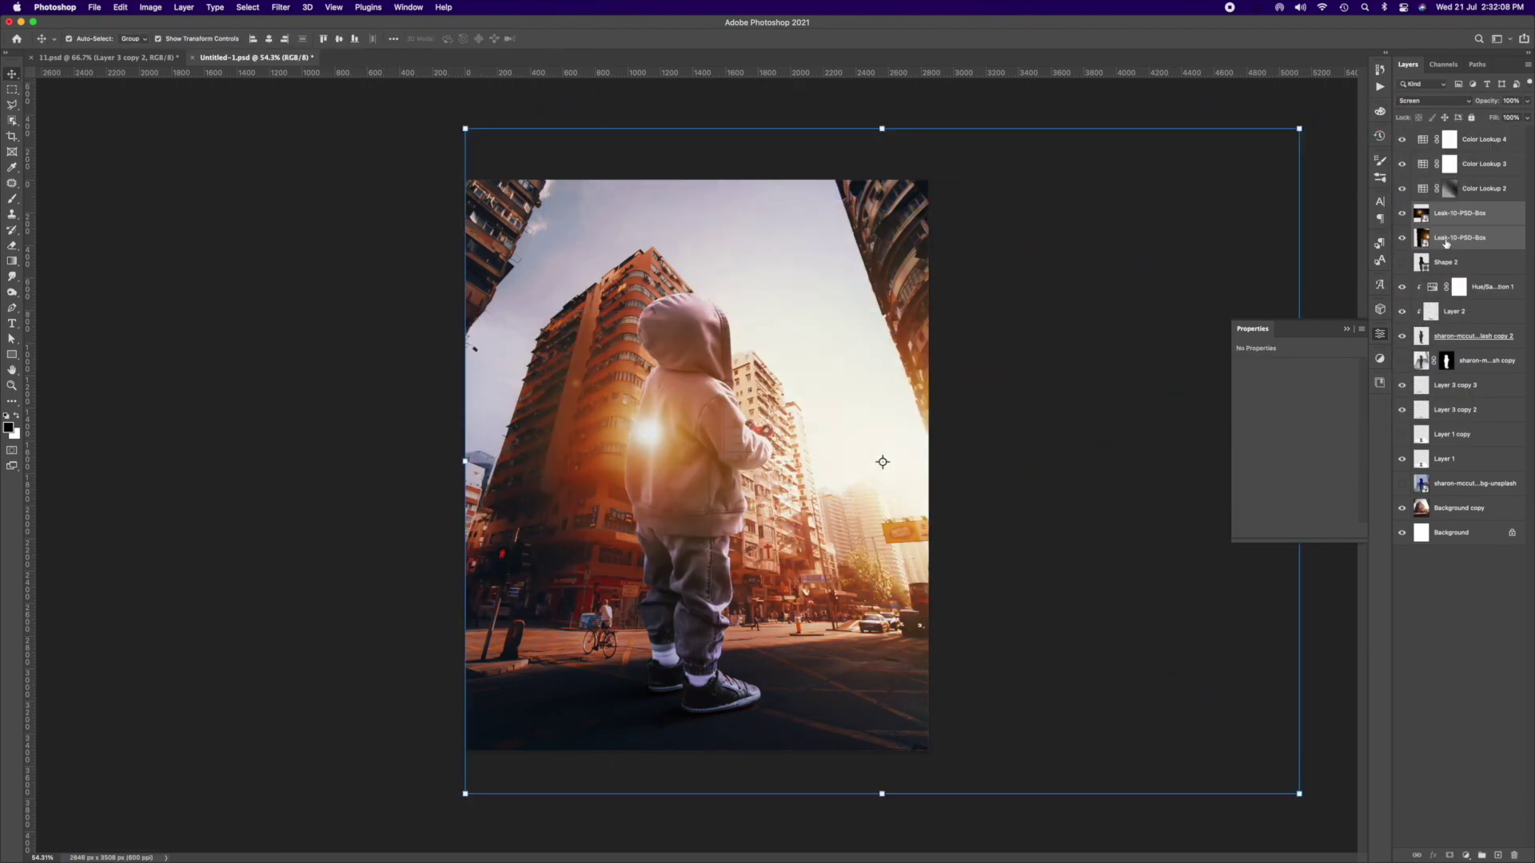
drag(1025, 631, 913, 696)
key(8)
key(6)
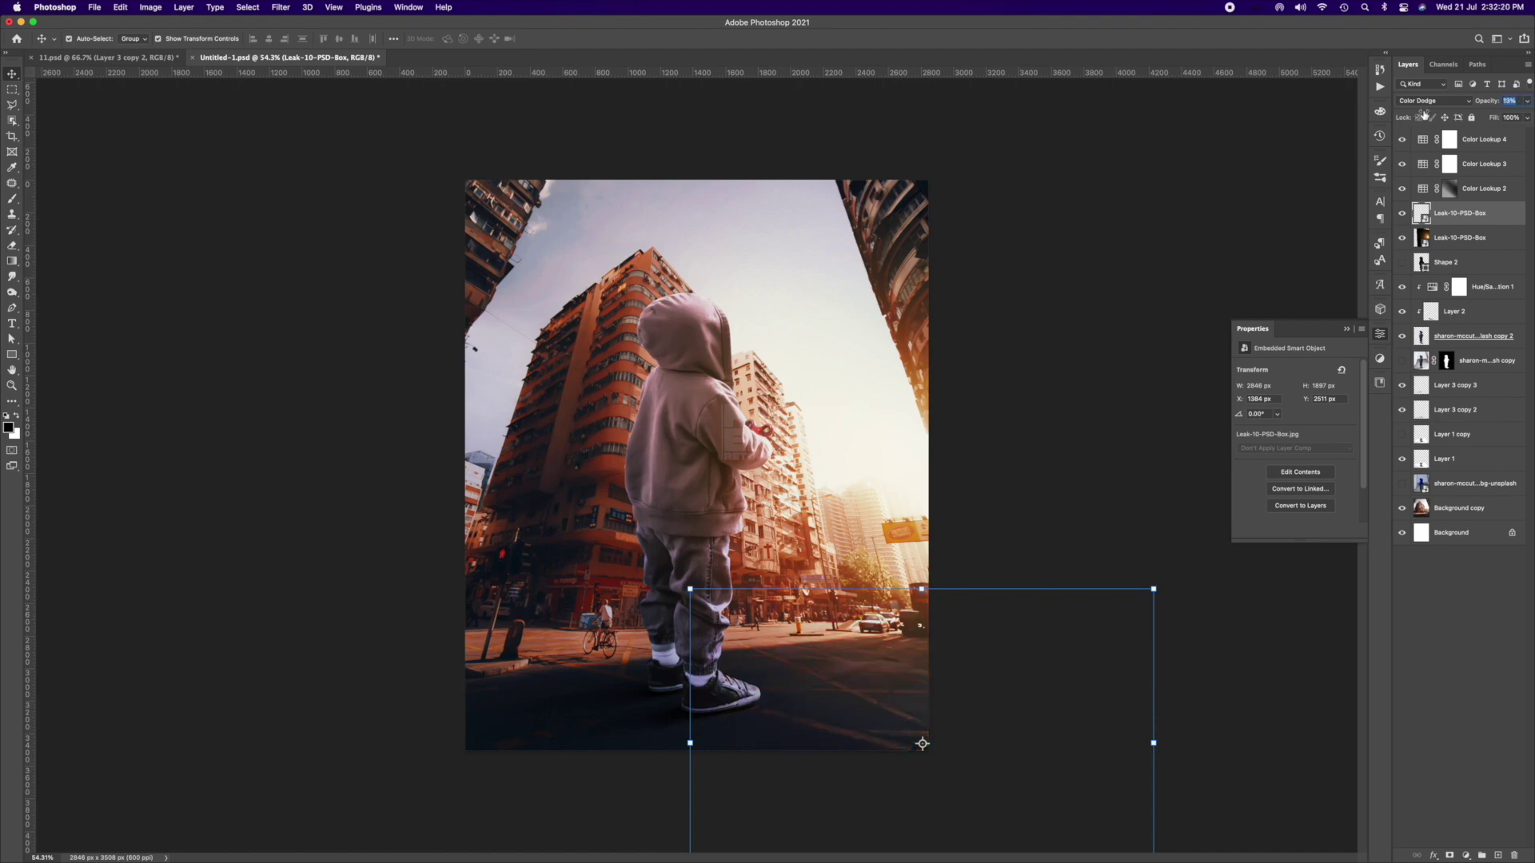
- Gaussian-blur the light leak, move its copy below Hue/Saturation, and rotate it across the scene
click(280, 7)
click(489, 210)
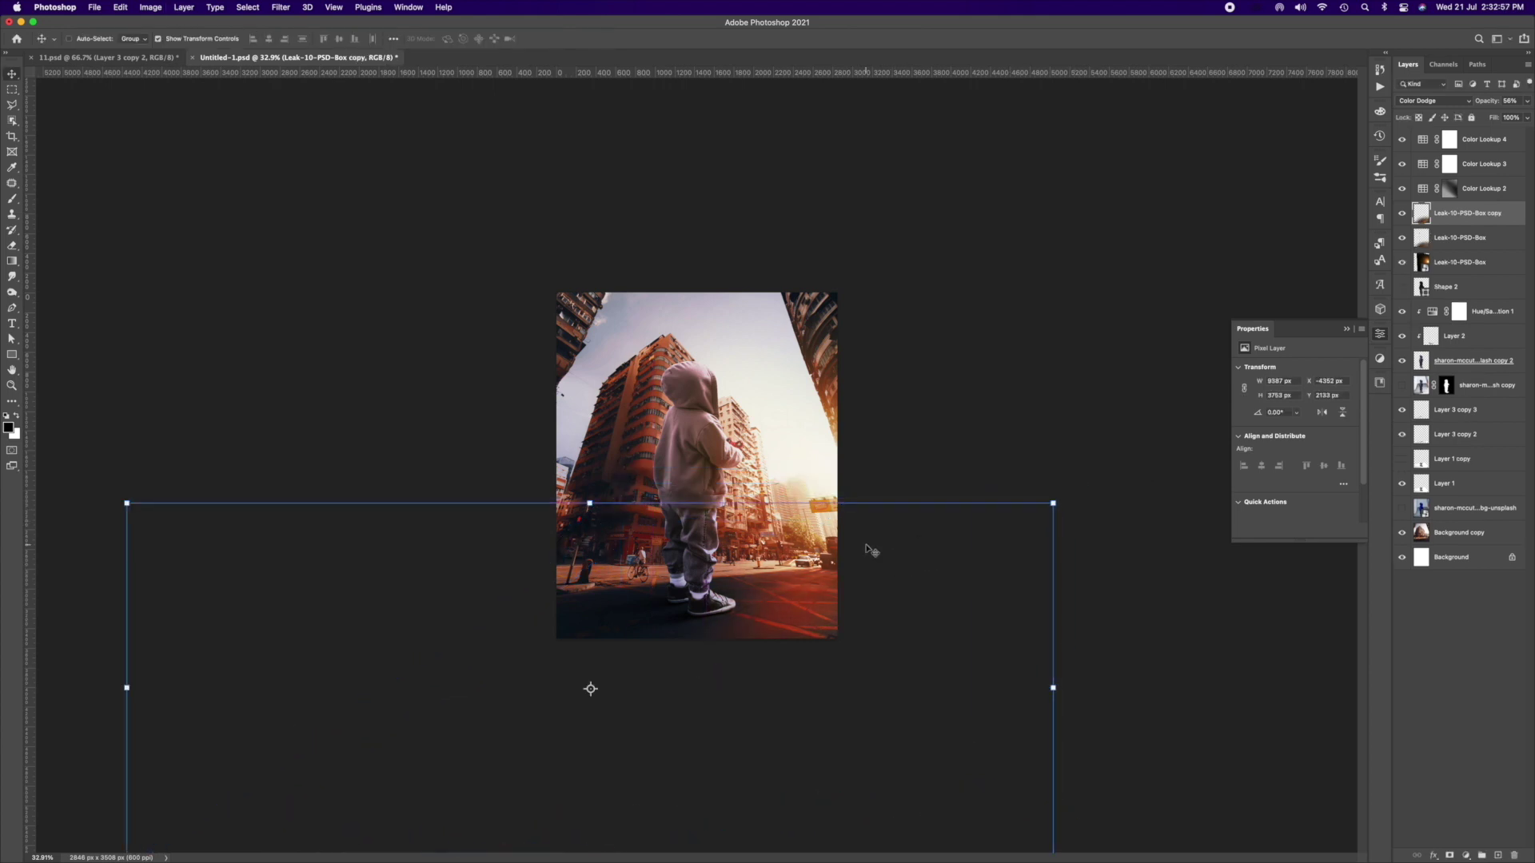
drag(871, 551, 820, 502)
drag(1459, 215, 1417, 302)
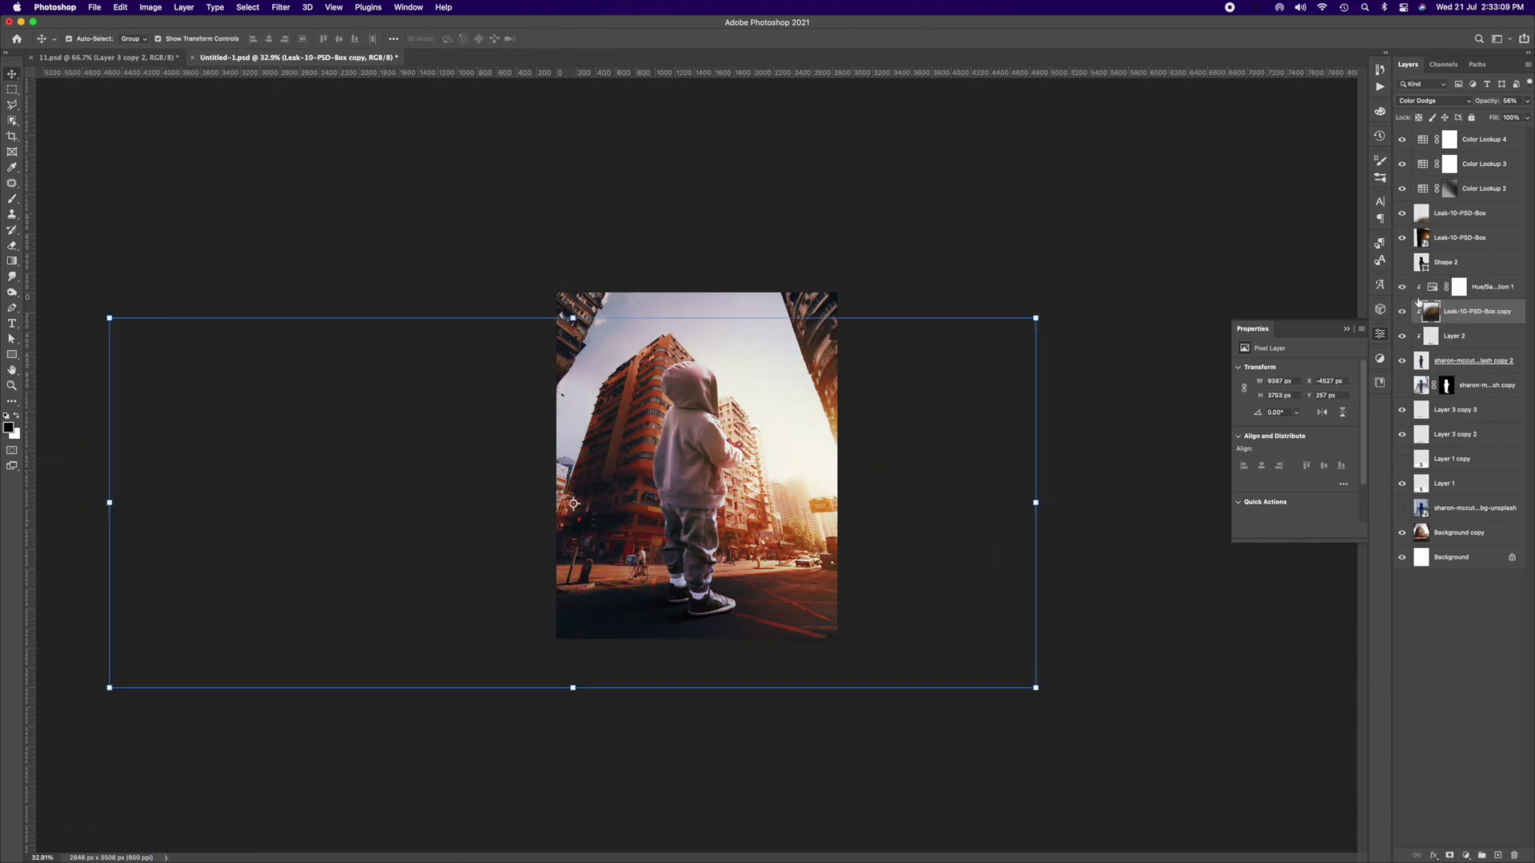
drag(1059, 332, 736, 442)
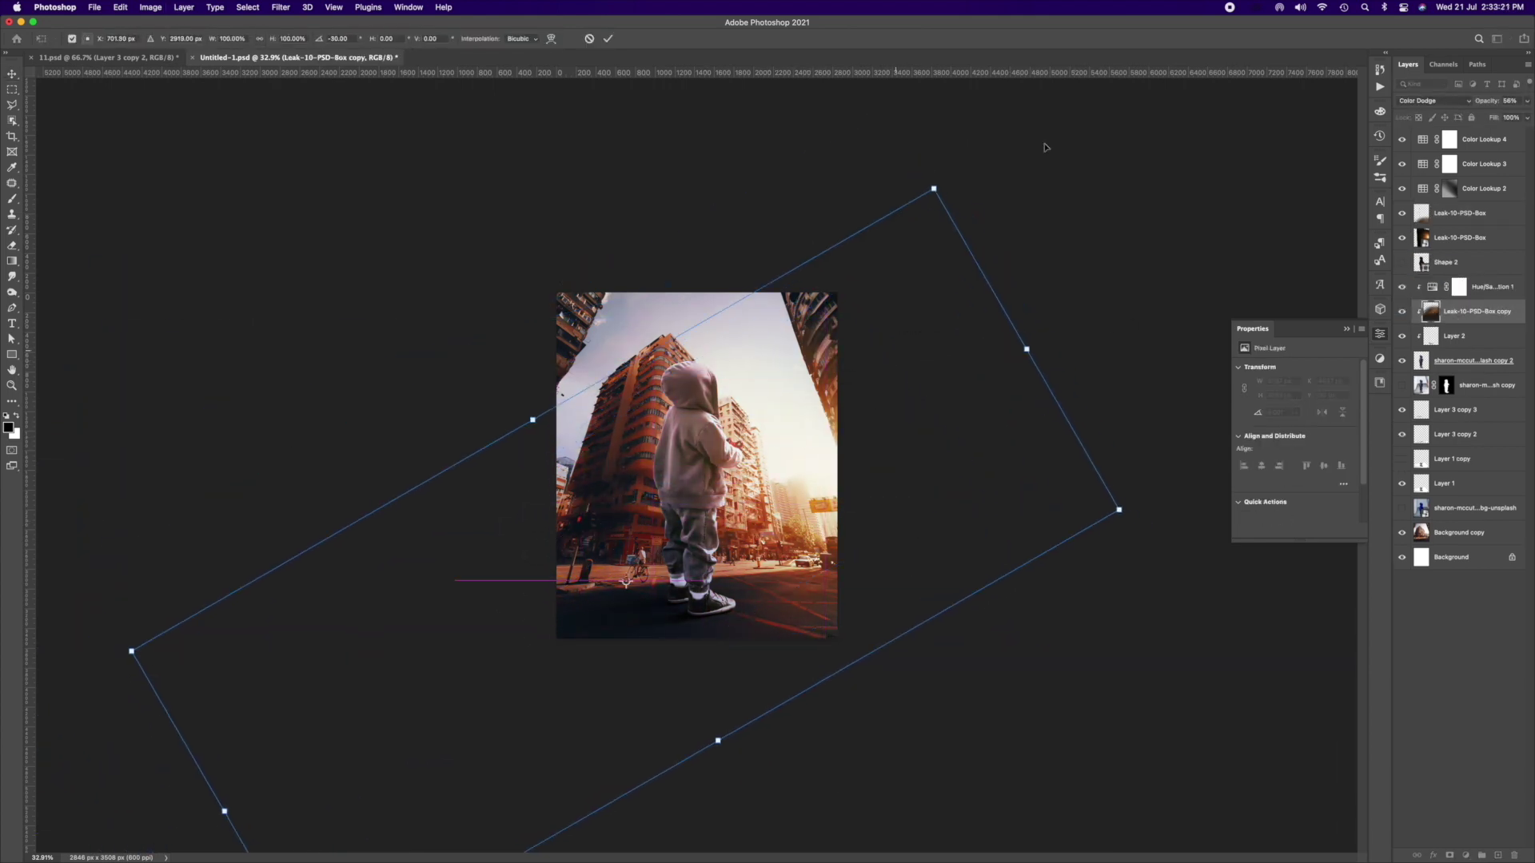
key(Return)
- Duplicate the light leak twice, distorting each new copy over the child
key(ctrl+j)
key(ctrl+t)
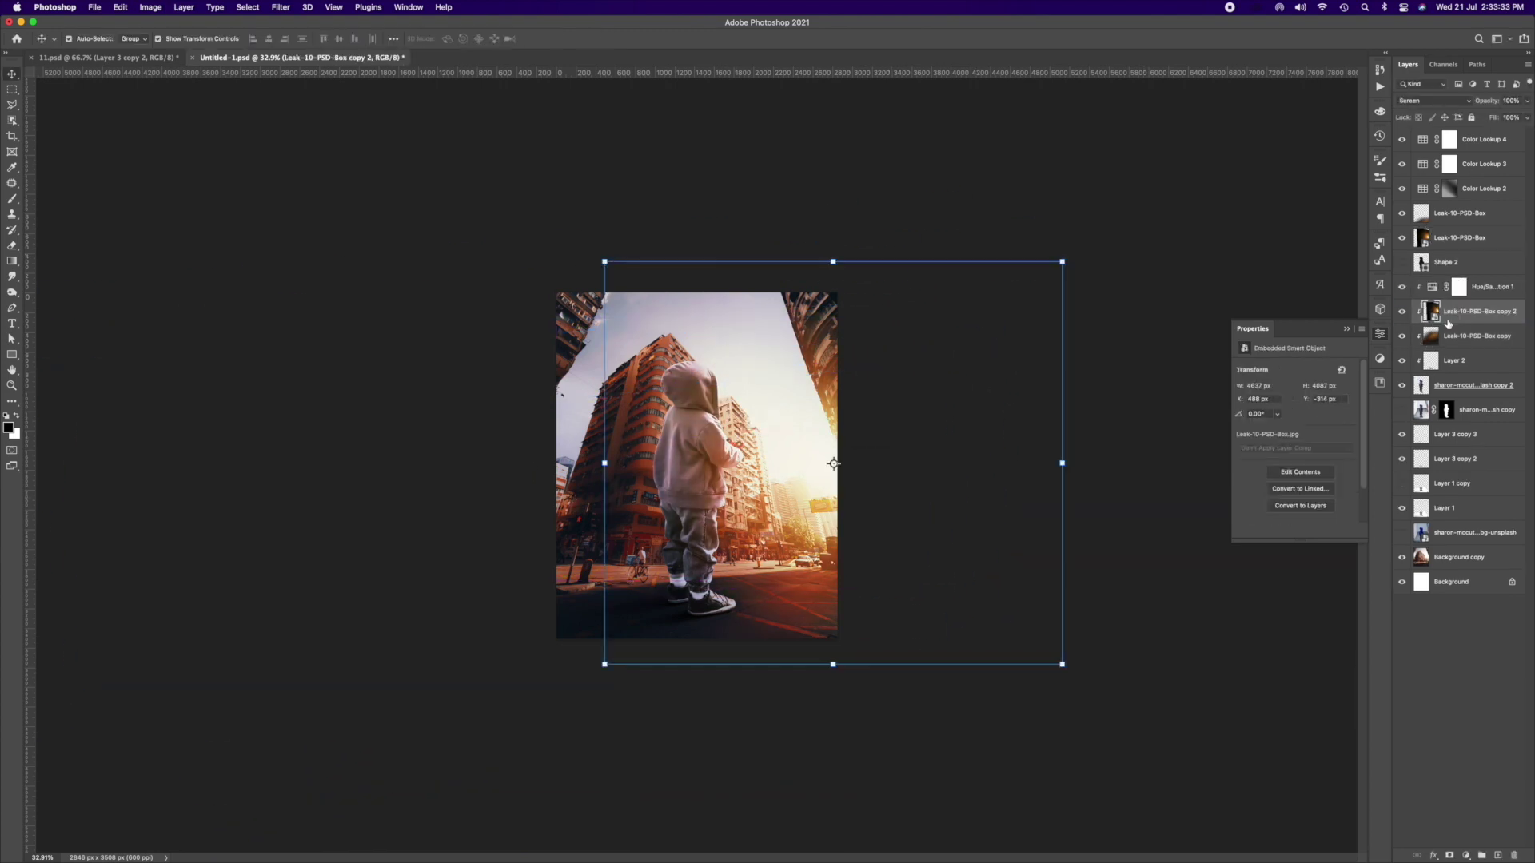
mouse_move(764, 397)
mouse_down()
mouse_move(805, 477)
mouse_move(724, 502)
mouse_up()
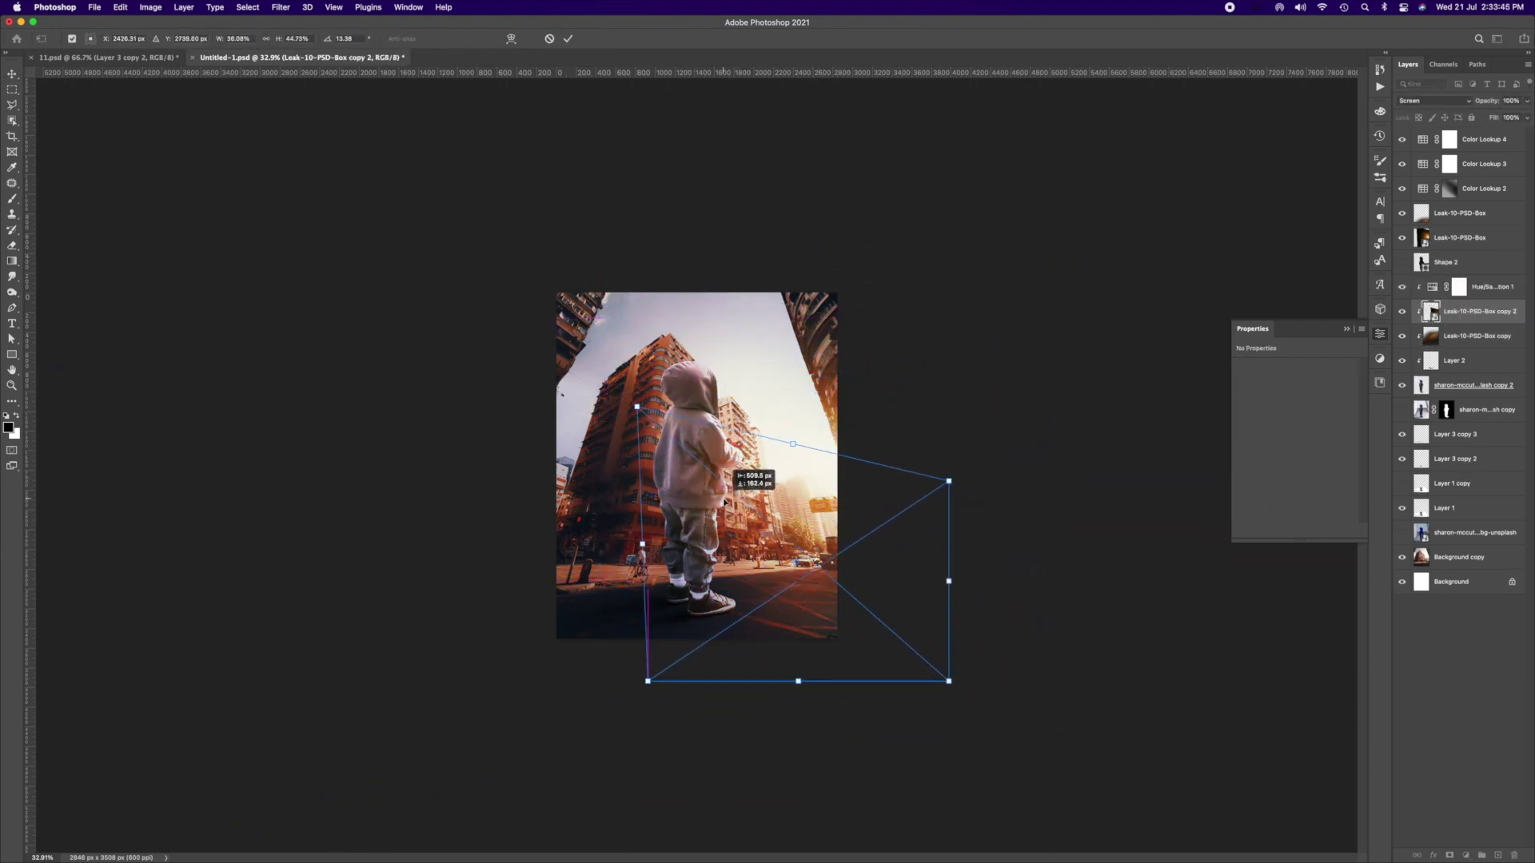
key(Return)
key(ctrl+j)
key(ctrl+t)
drag(636, 688, 707, 372)
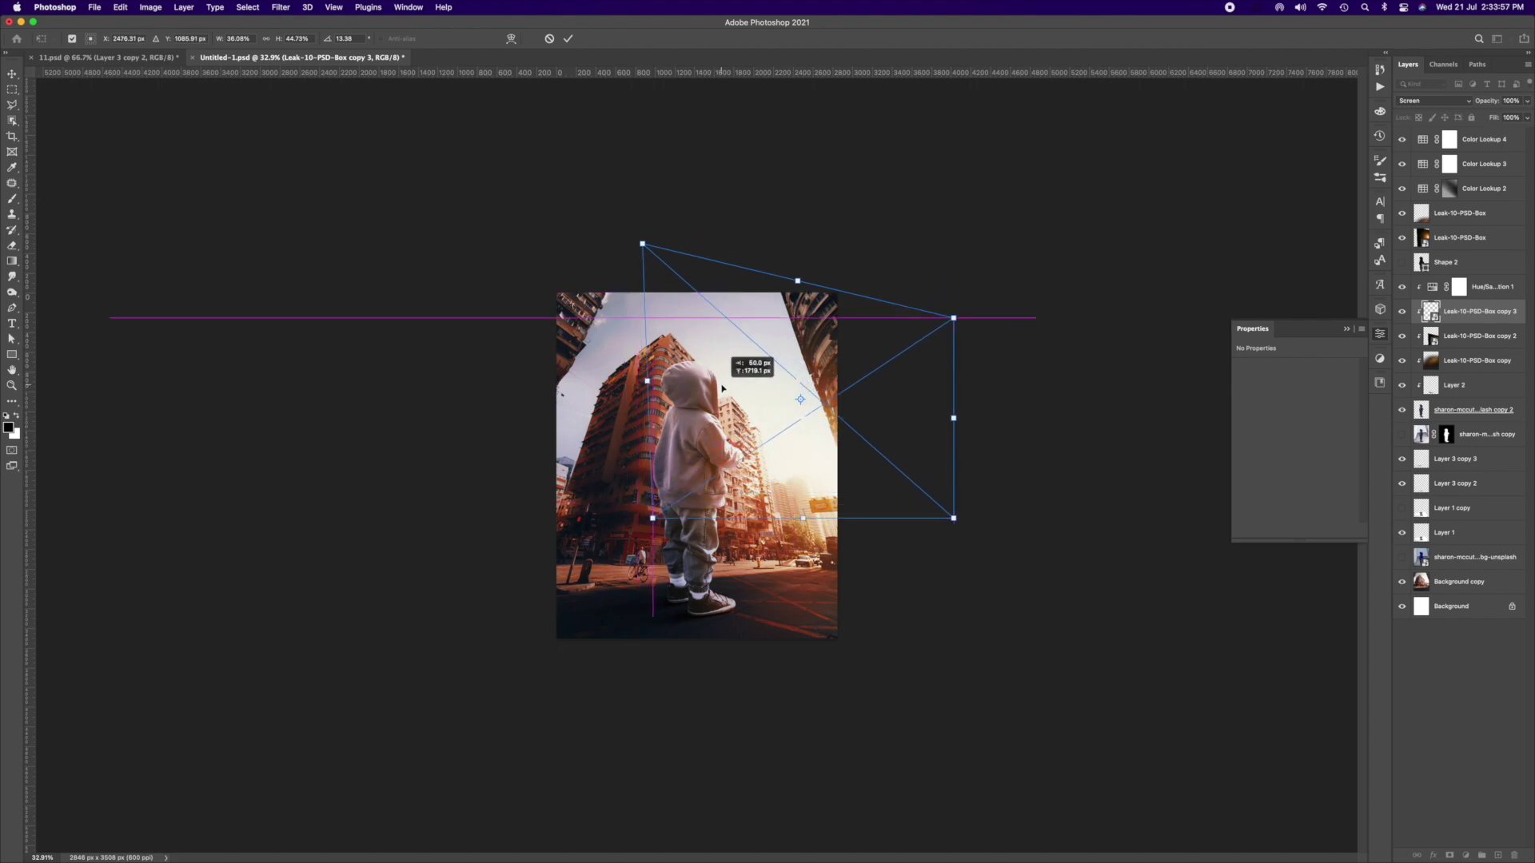
key(Return)
click(1027, 561)
key(ctrl+plus)
key(ctrl+plus)
click(1407, 288)
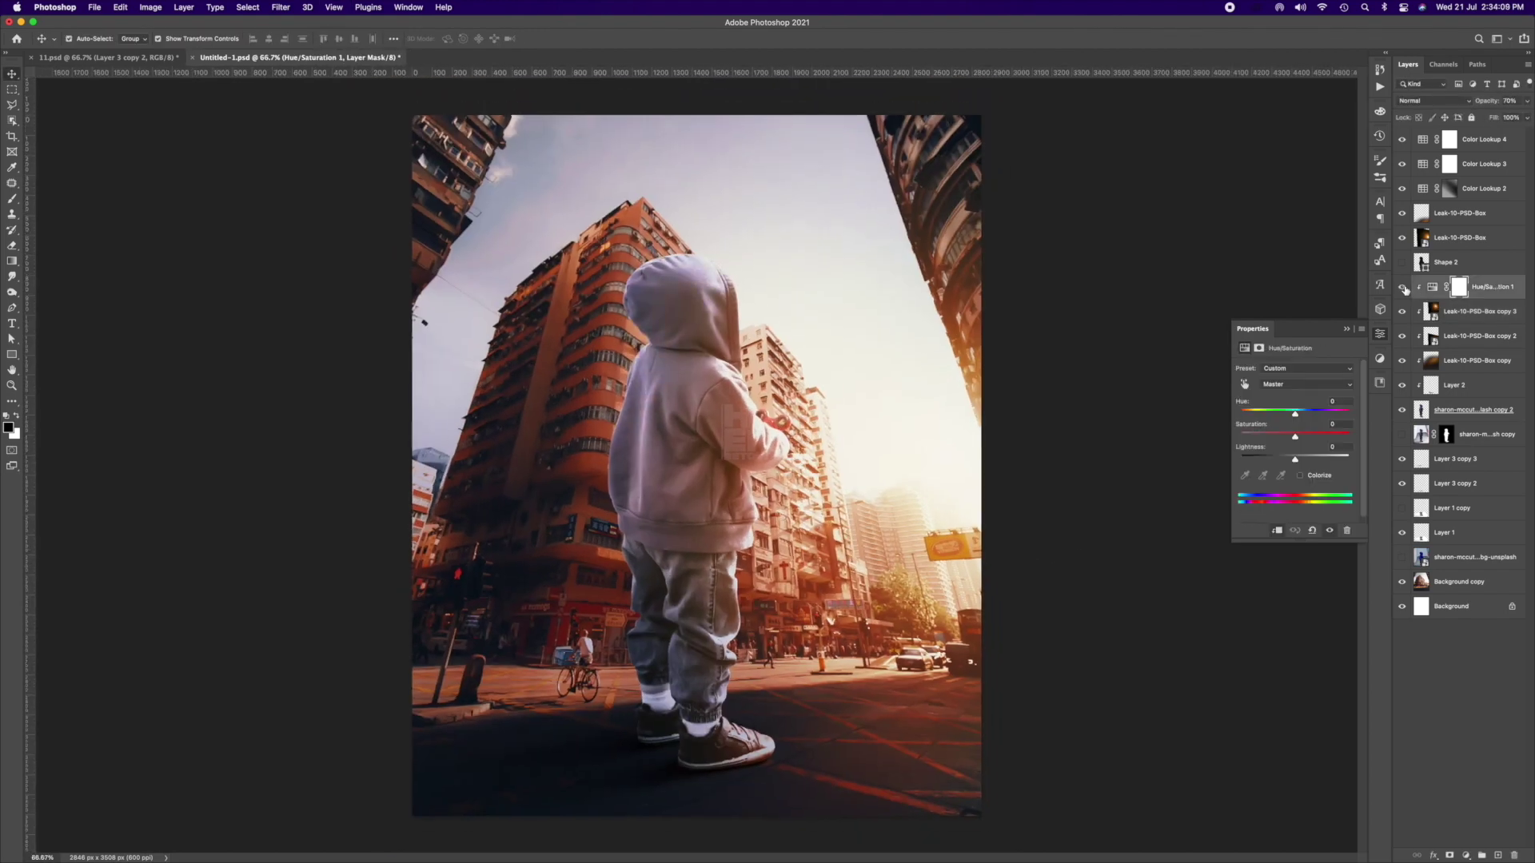
click(1465, 855)
- Add a clipped Color Lookup layer over the light leaks using NightFromDay
click(1487, 744)
click(1319, 369)
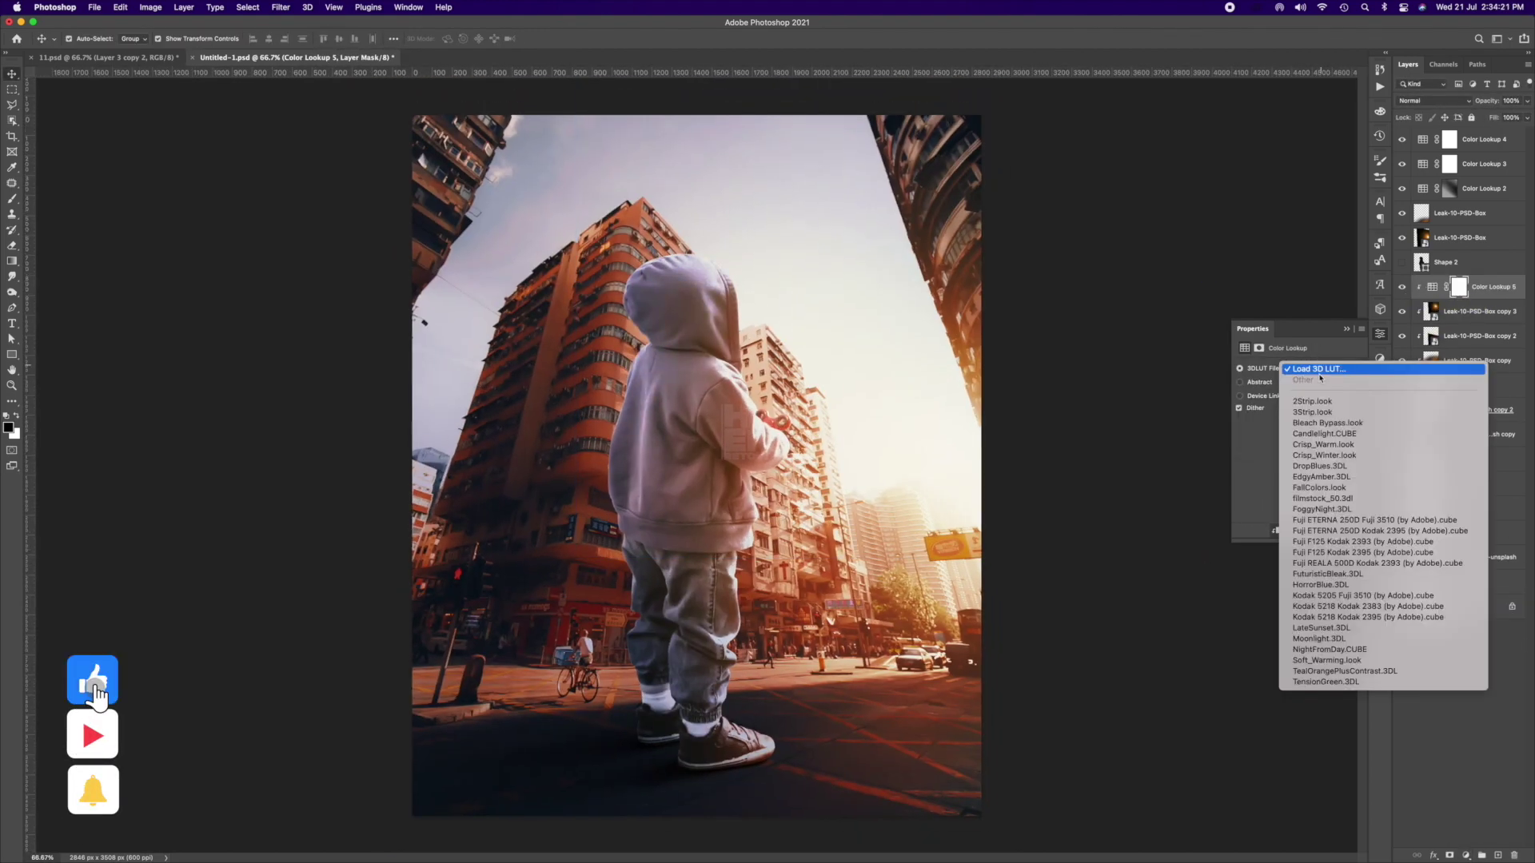
click(1311, 511)
click(1319, 369)
click(1319, 379)
click(1448, 264)
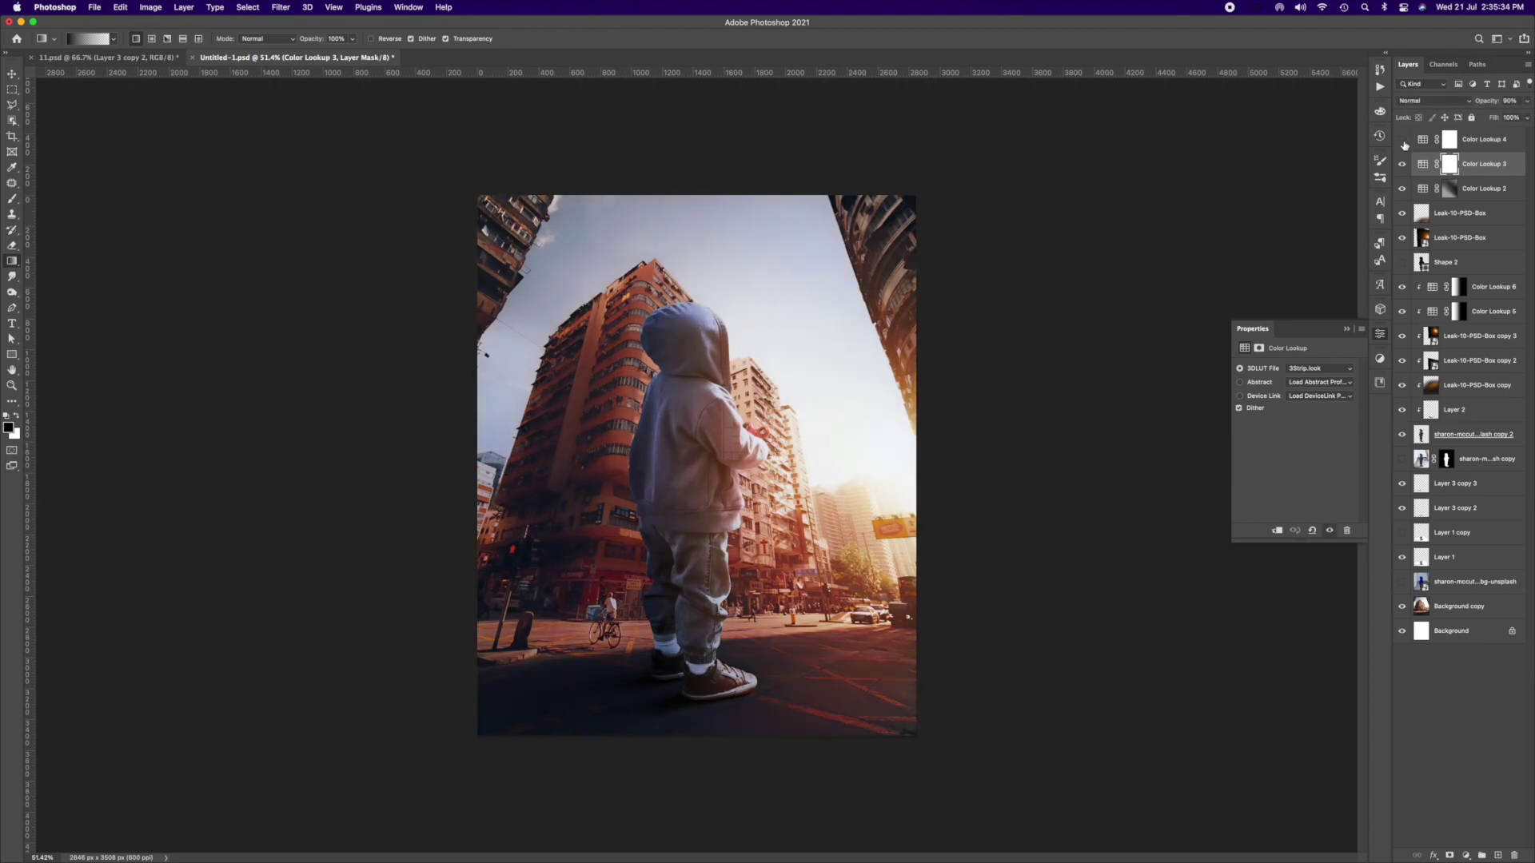
- Set the top Color Lookup to Kodak 5205 Fuji 3510 at 70% opacity
click(1311, 369)
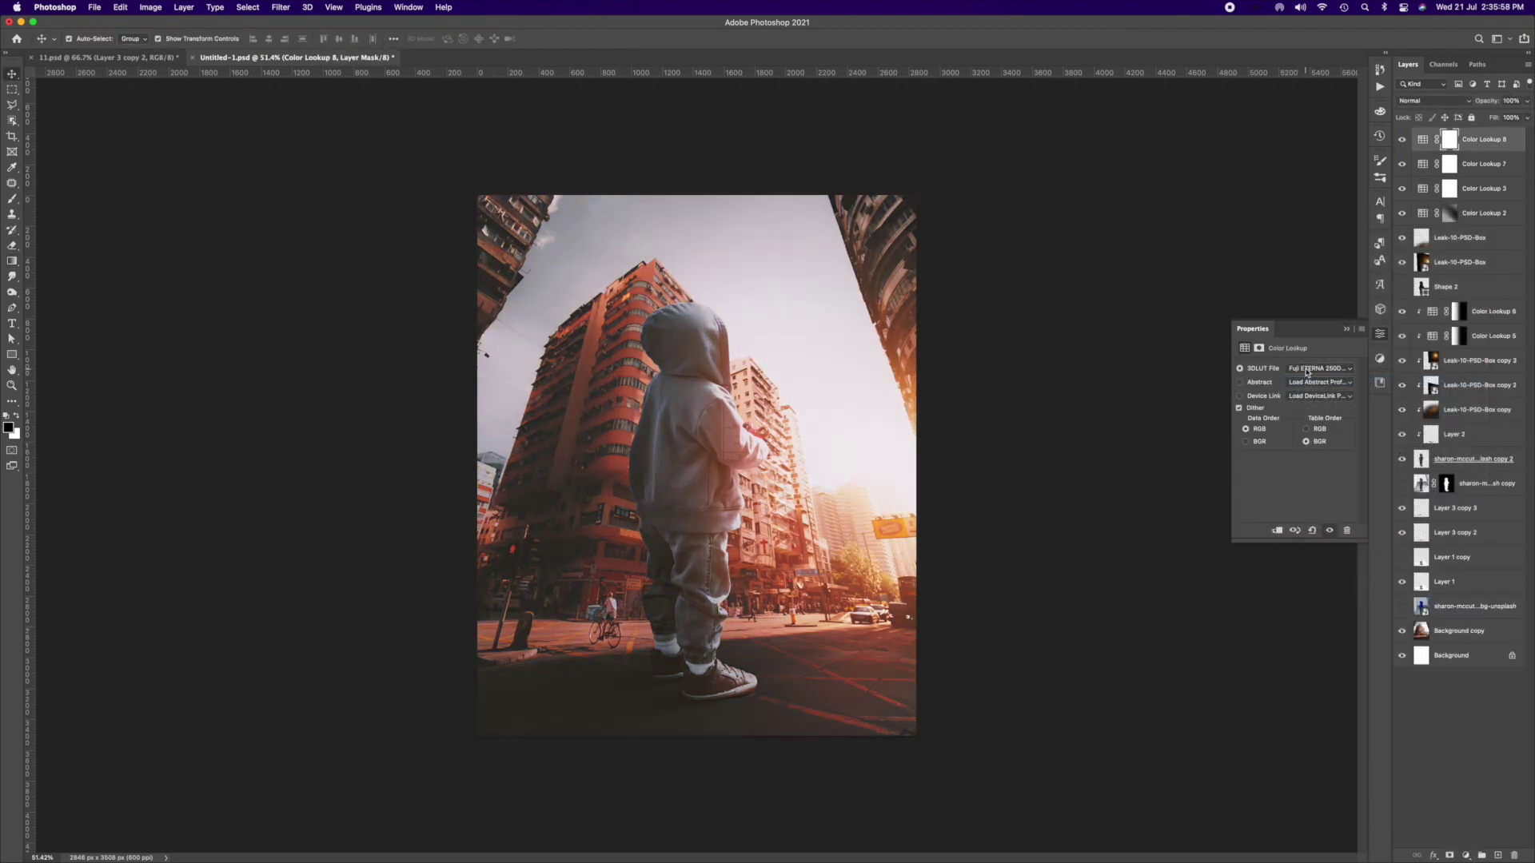
click(1317, 368)
click(1315, 377)
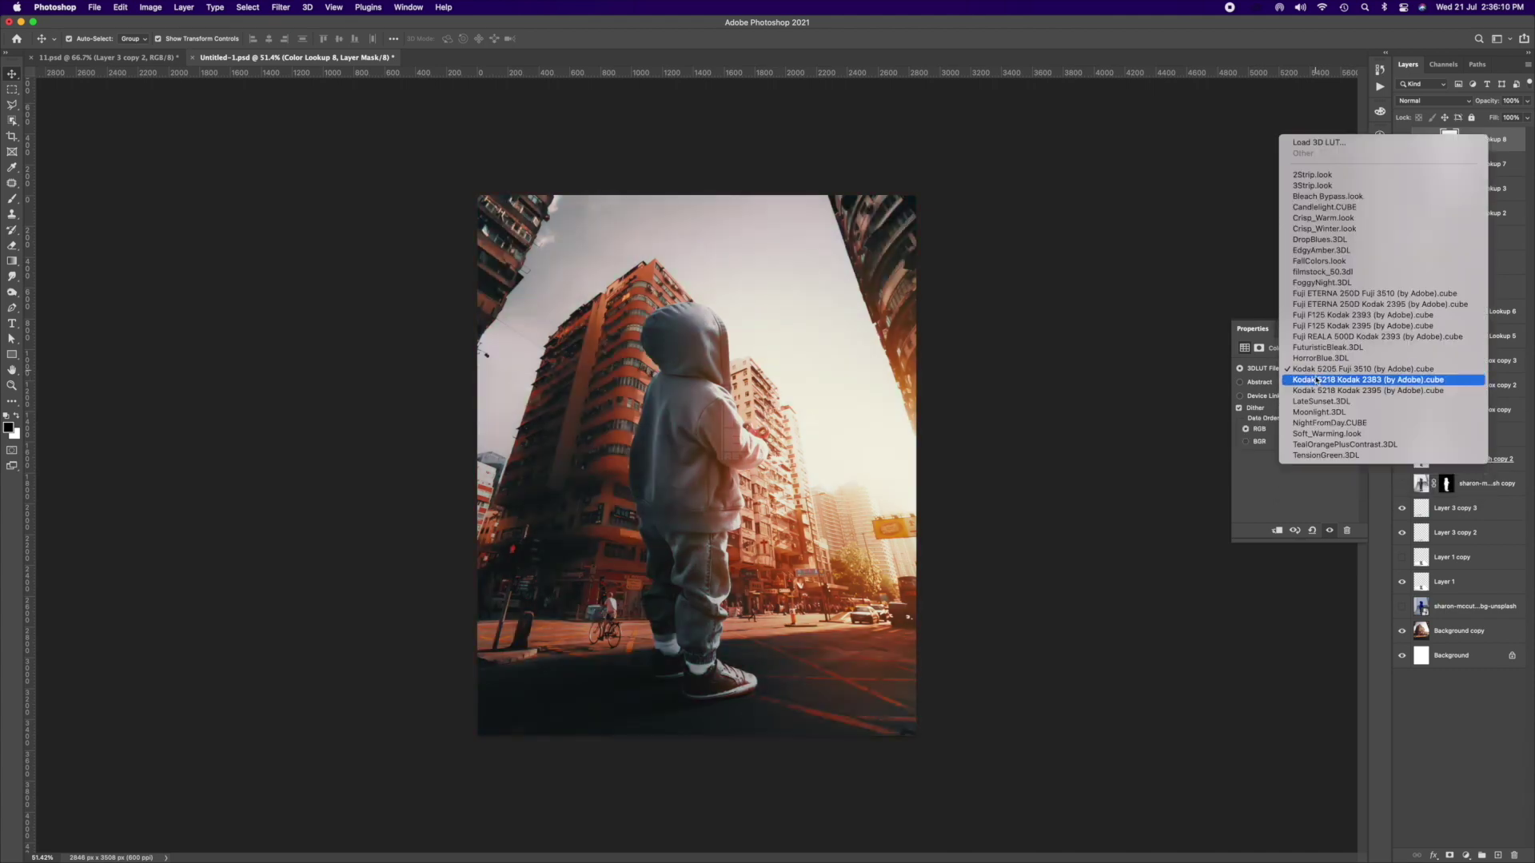
click(1359, 351)
key(7)
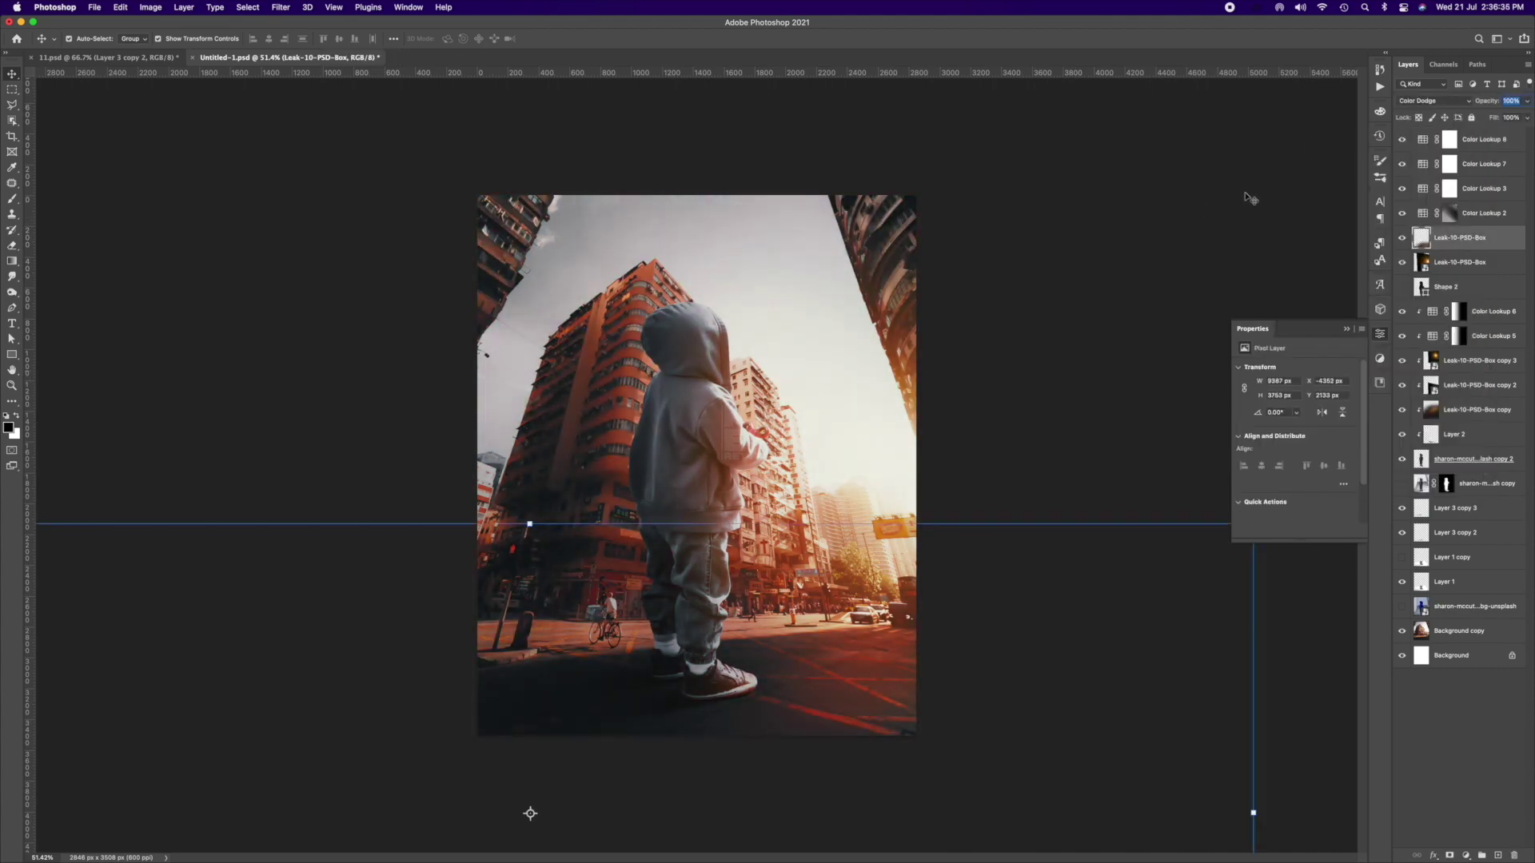
click(1444, 528)
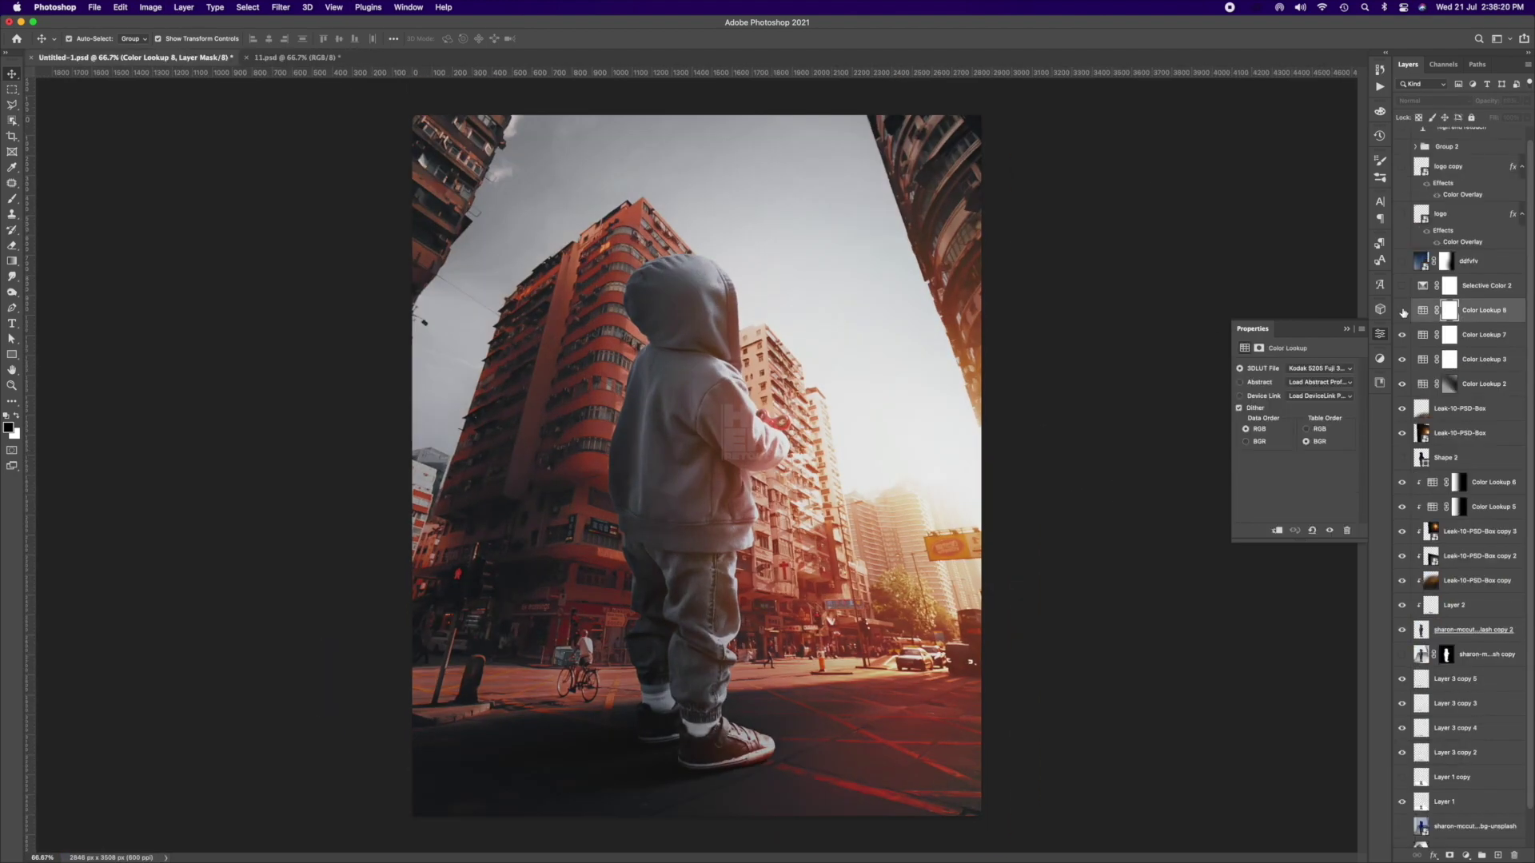
- Show the ddfvfv noise texture, blur it, and lower its opacity to 30%
drag(1403, 312, 1401, 289)
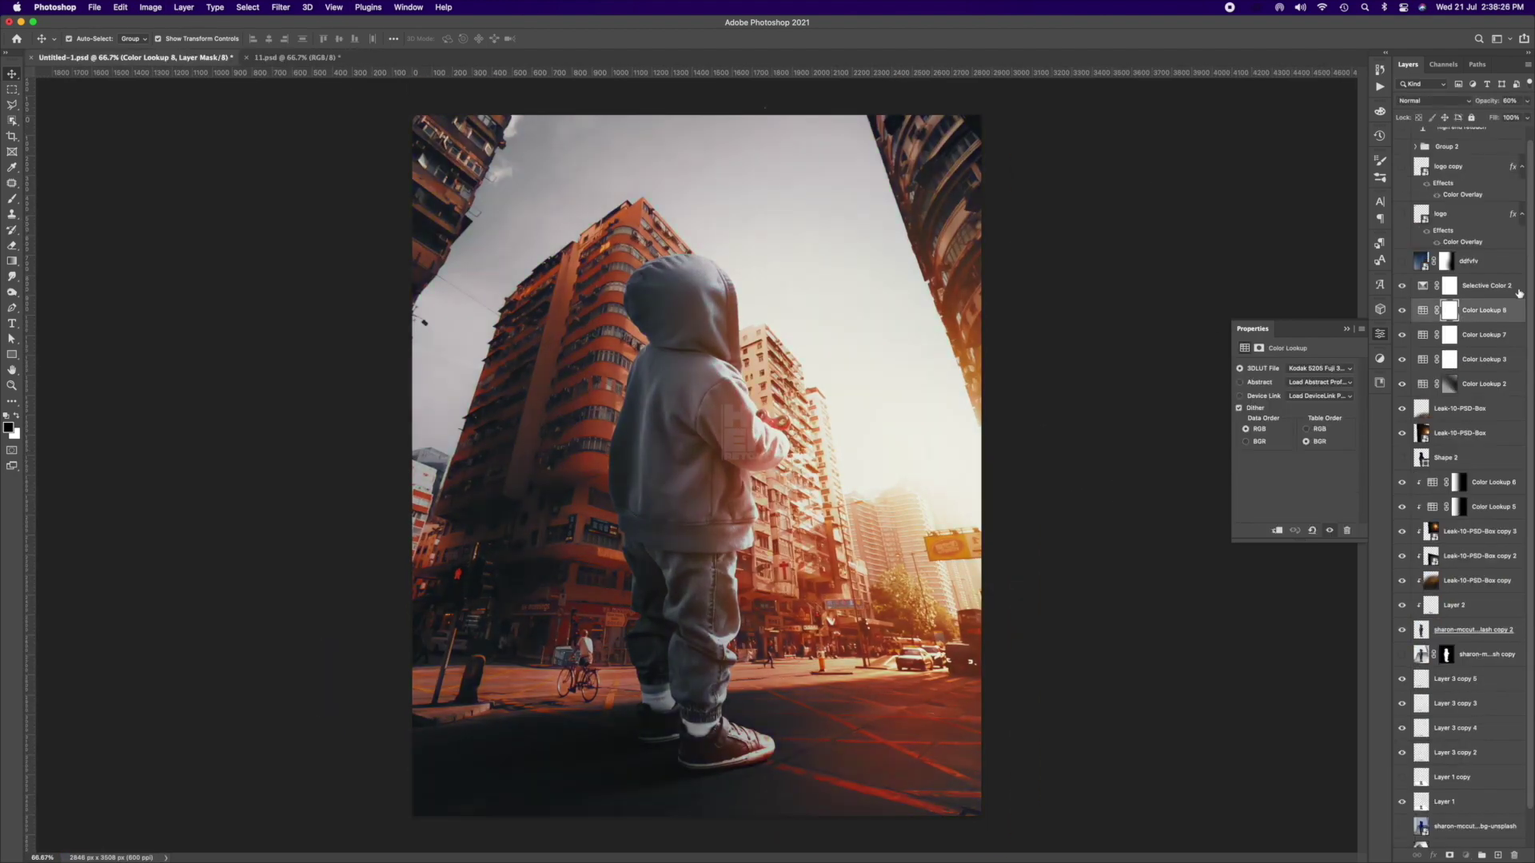
click(1401, 260)
click(1451, 261)
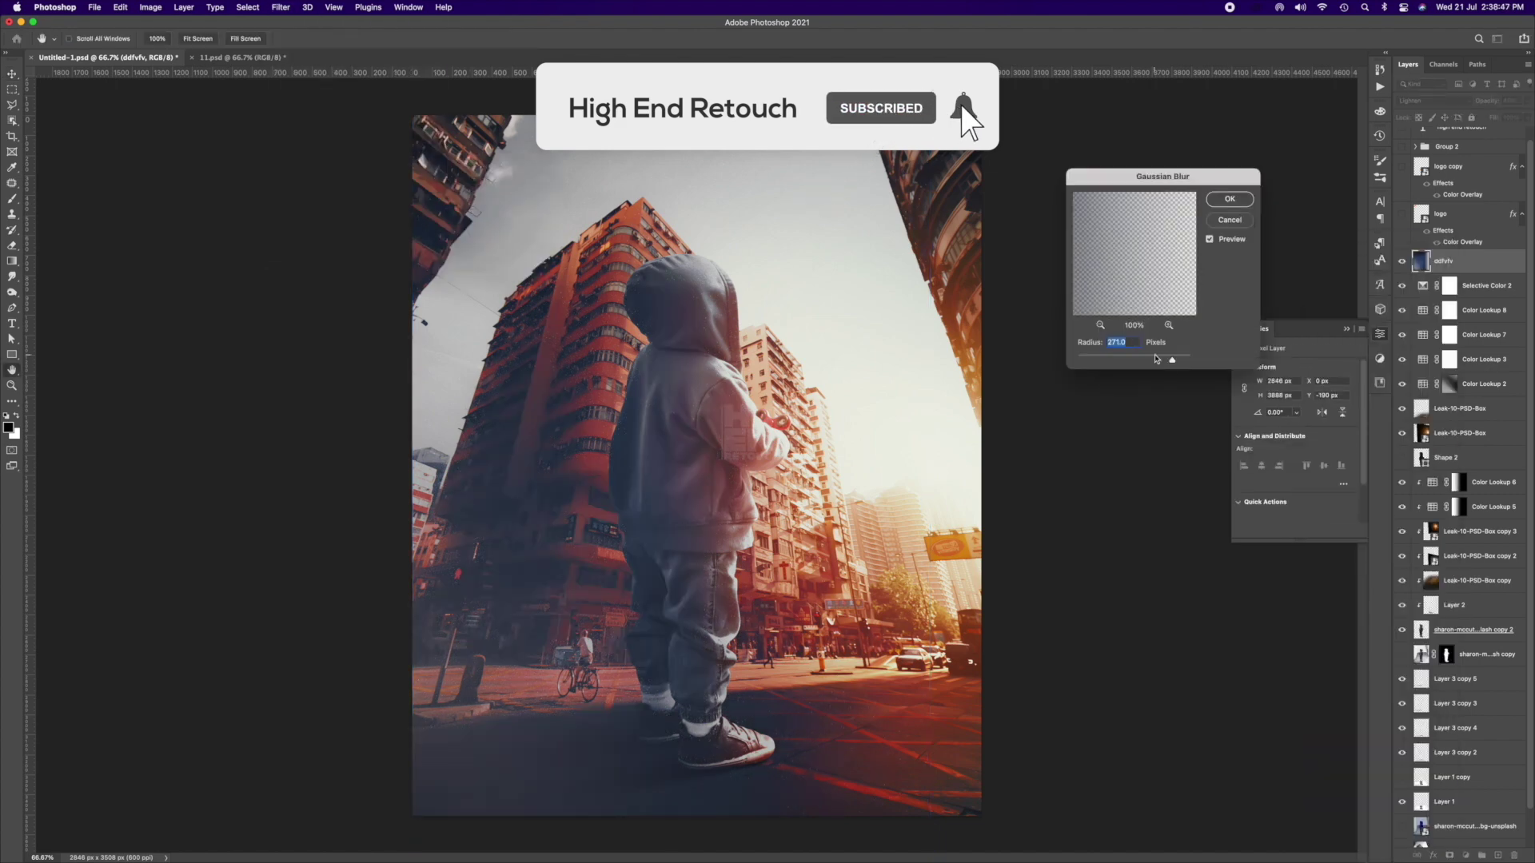
key(Return)
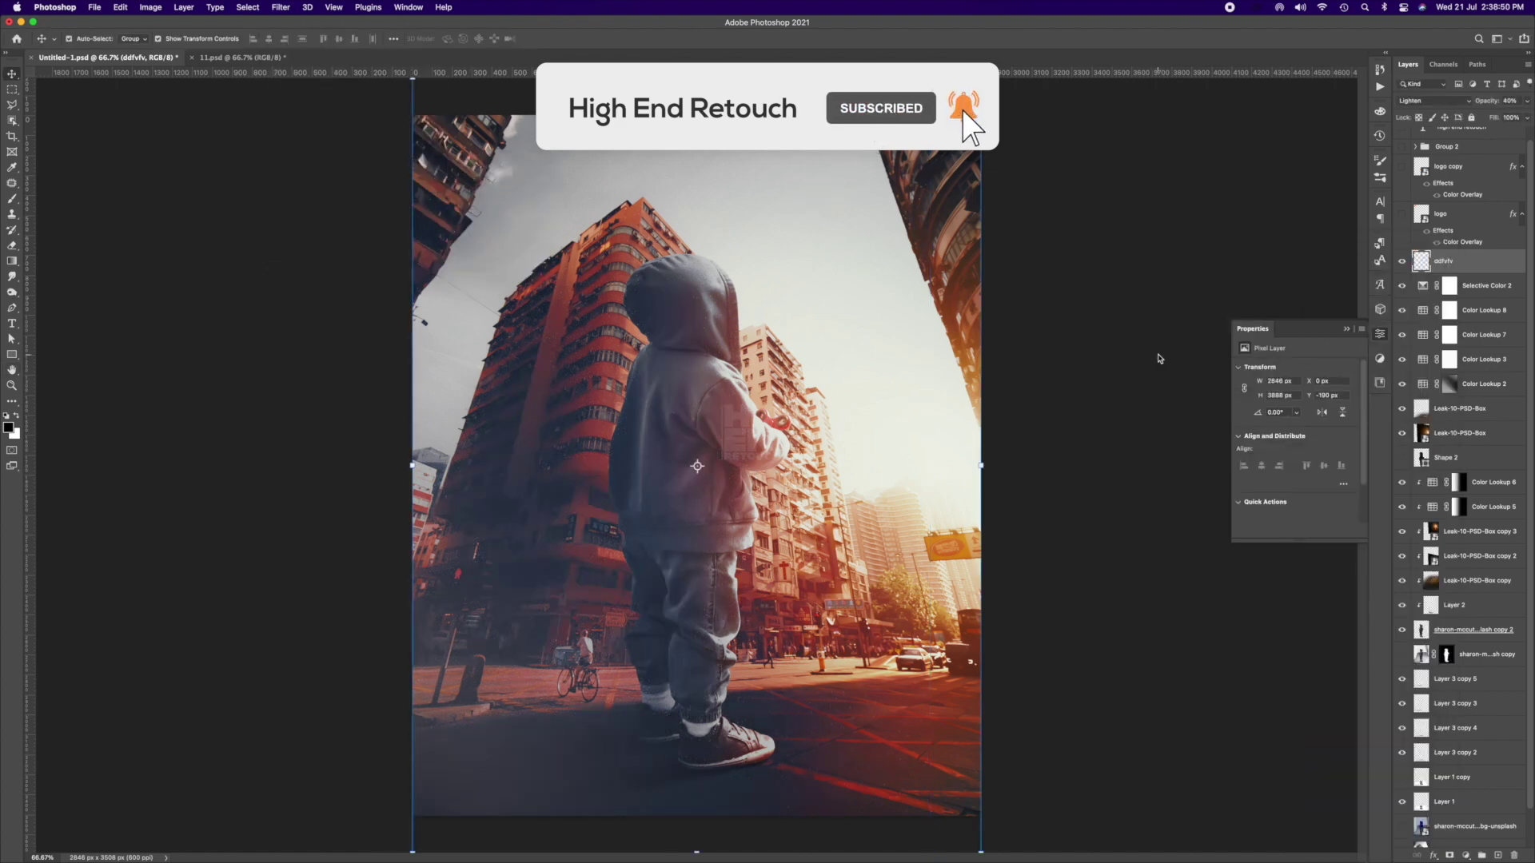
scroll(1411, 200, down, 3)
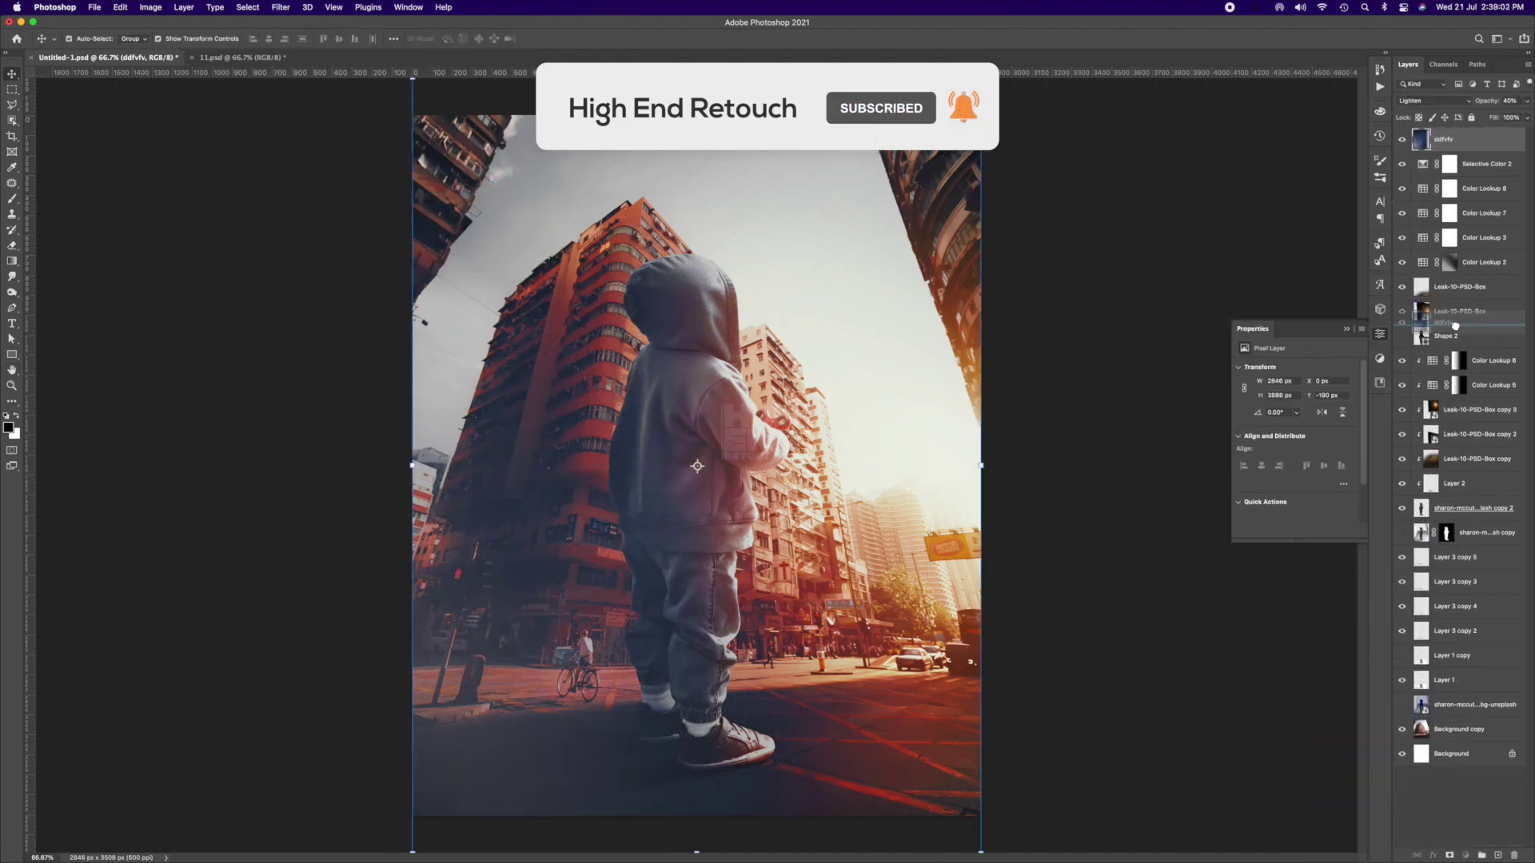
mouse_move(1423, 150)
mouse_down()
mouse_move(1451, 343)
mouse_move(1419, 166)
mouse_up()
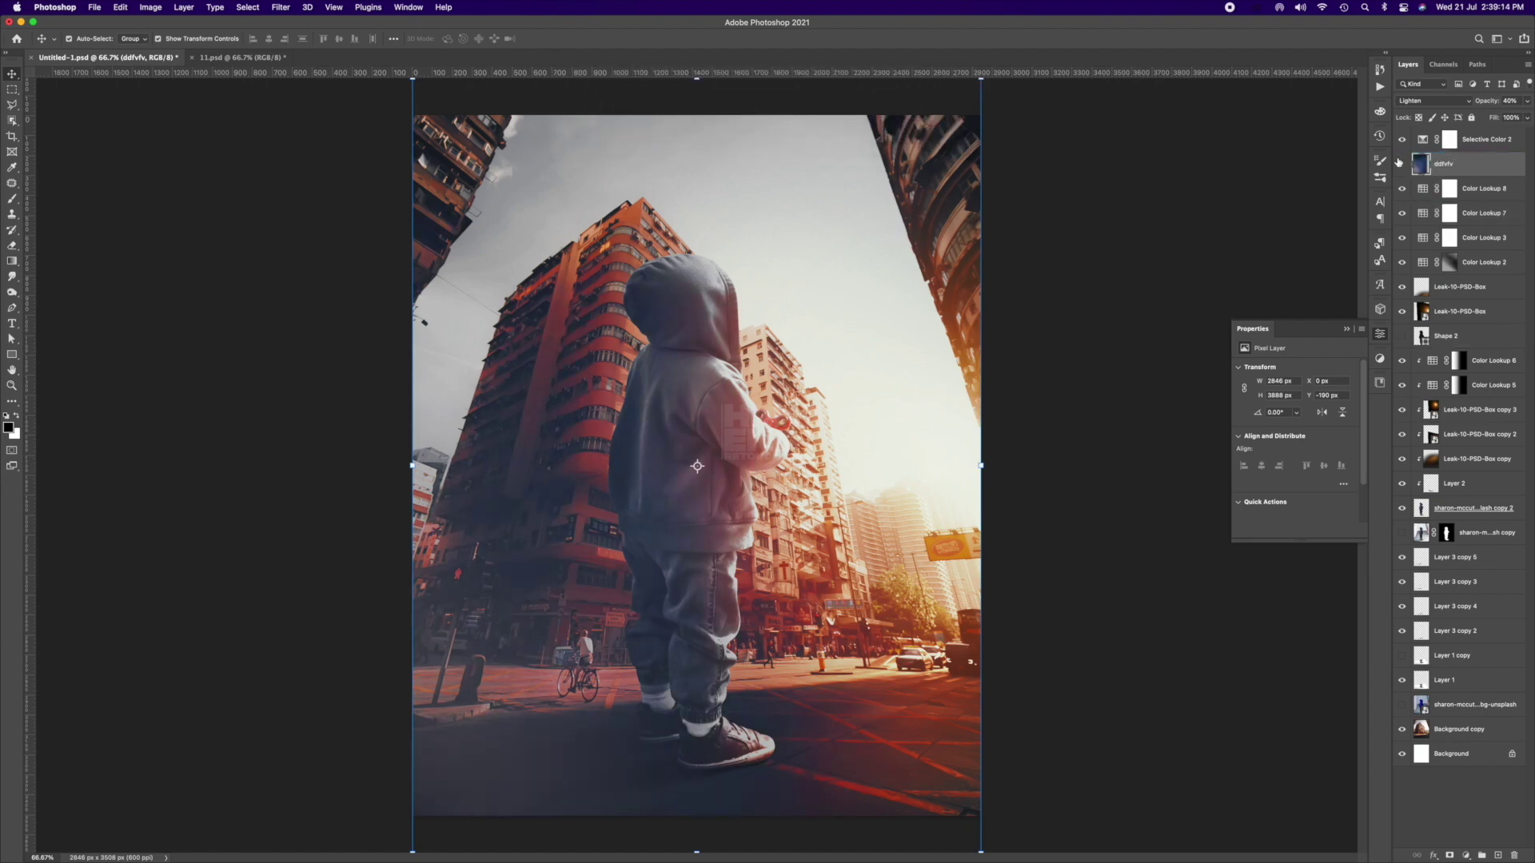
key(3)
key(ctrl+t)
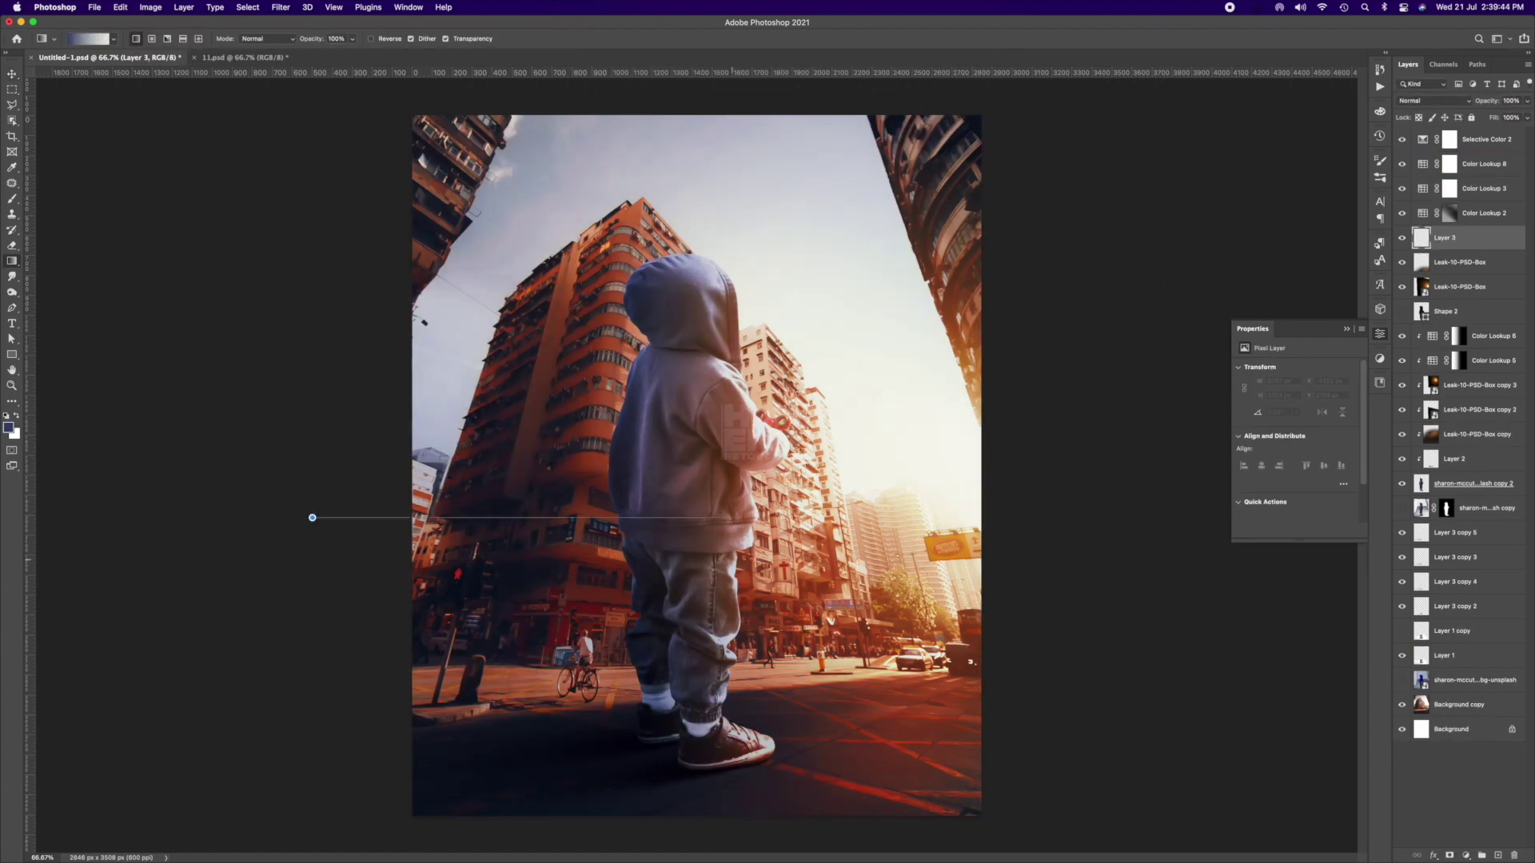
- Test and delete a blue Hard Light gradient, then drag the red toy plane onto the child
drag(313, 517, 751, 517)
key(v)
key(shift+alt+h)
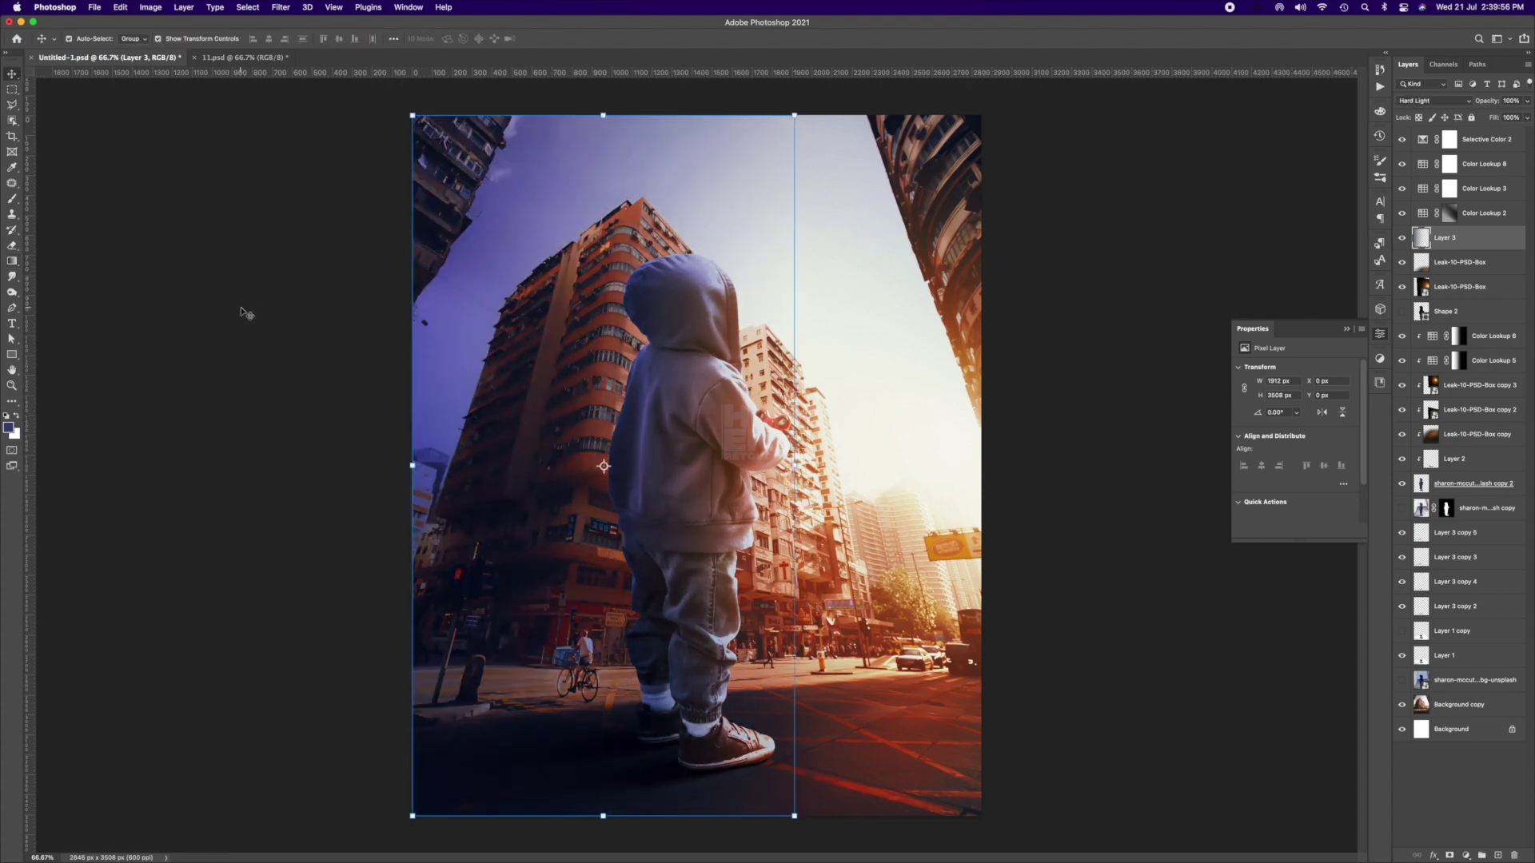
key(shift+plus)
key(shift+plus)
key(shift+plus)
key(shift+plus)
key(shift+plus)
key(shift+plus)
key(BackSpace)
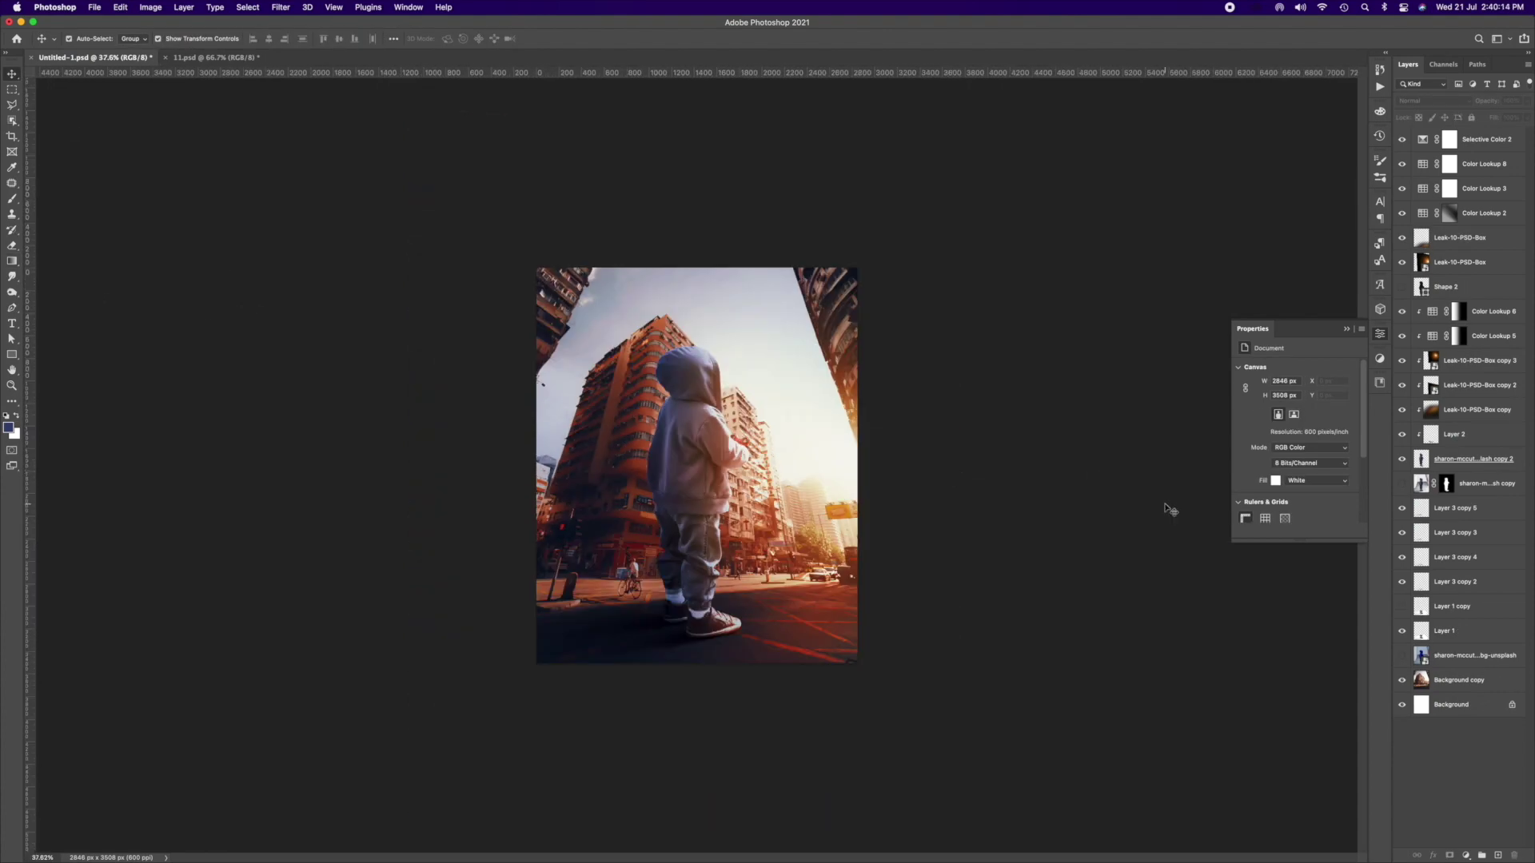
mouse_move(1170, 509)
mouse_down()
mouse_move(695, 466)
mouse_move(787, 411)
mouse_move(629, 483)
mouse_up()
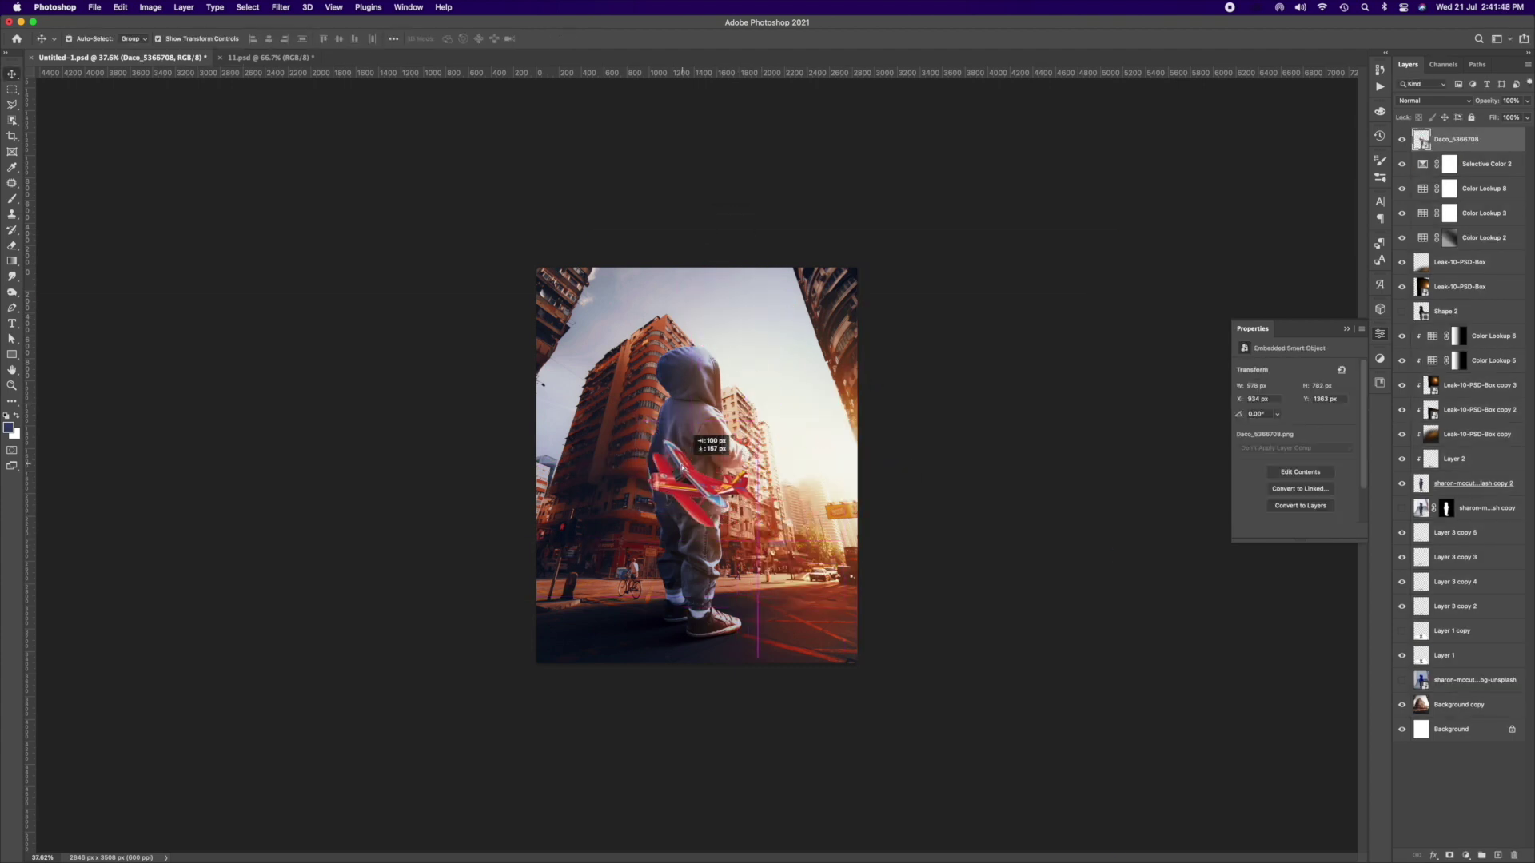
- Tuck the plane into the child's hands and tilt the dhdh streak image around the feet
drag(1491, 129, 1455, 511)
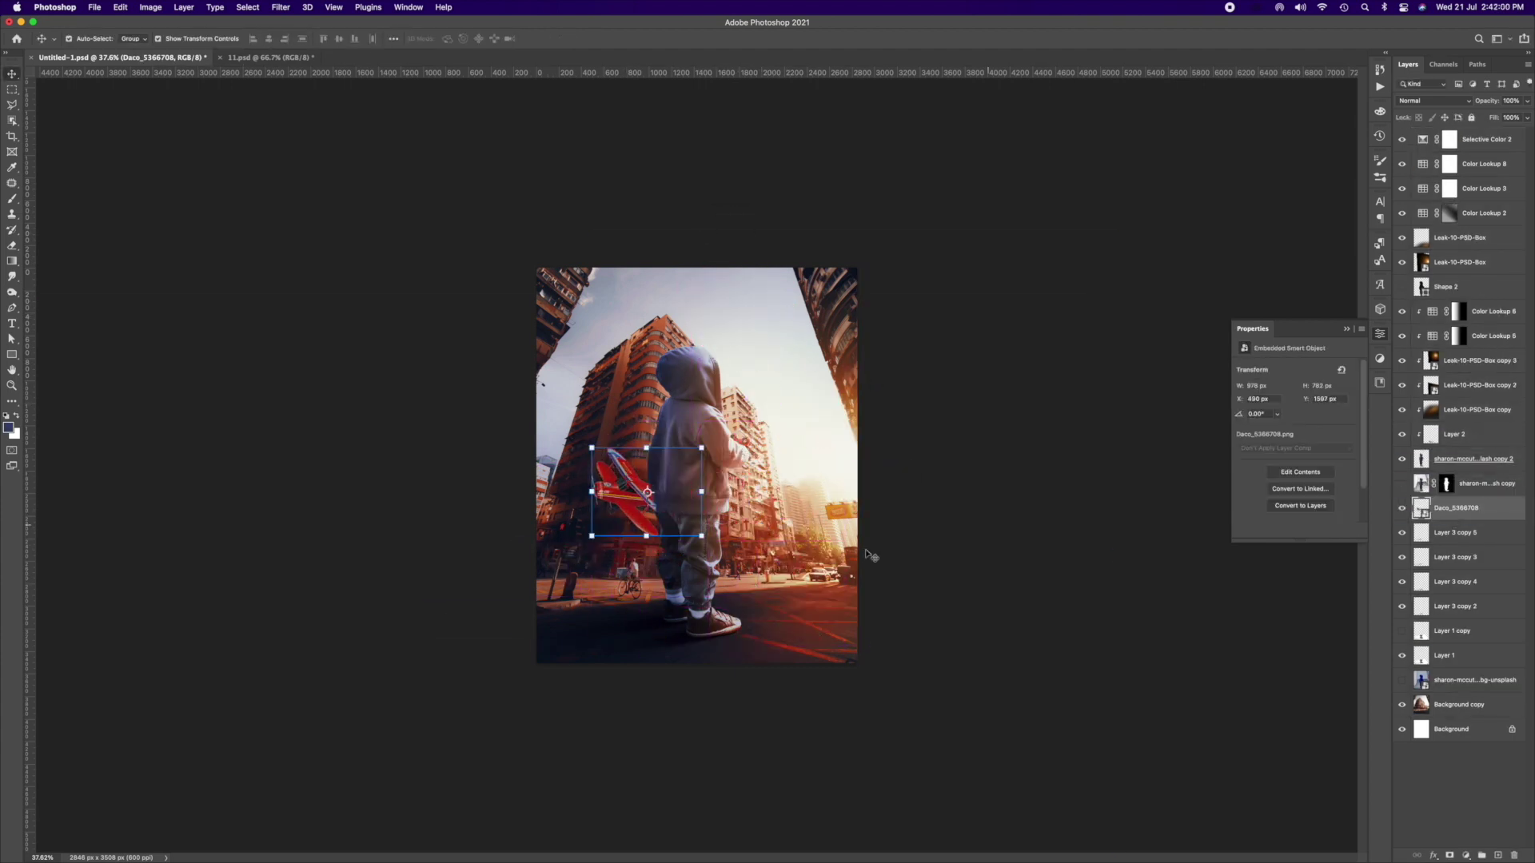
mouse_move(867, 553)
mouse_down()
mouse_move(850, 490)
mouse_move(909, 448)
mouse_up()
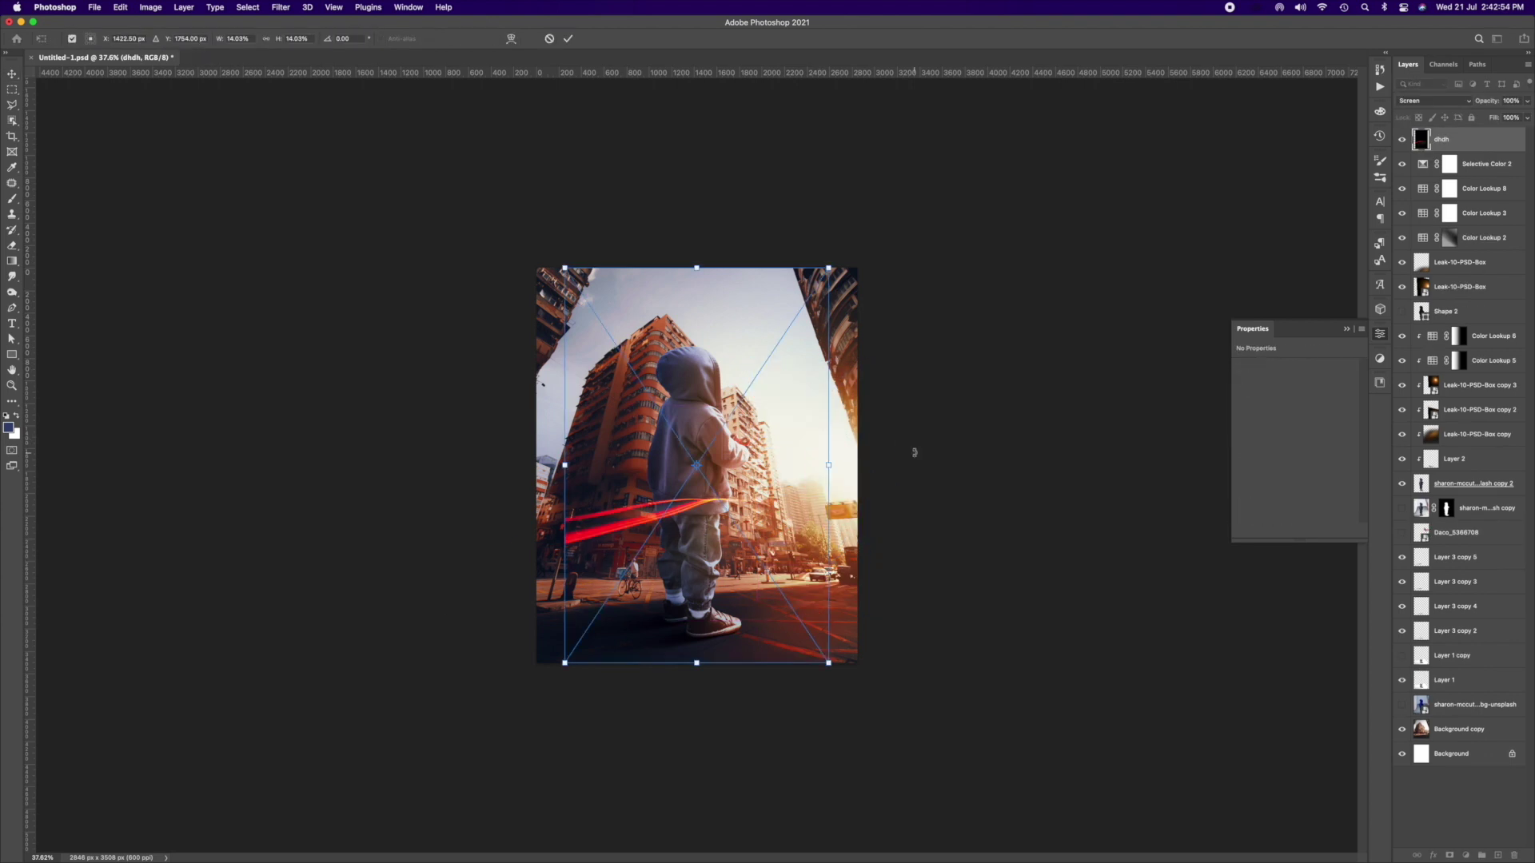
mouse_move(829, 267)
mouse_down()
mouse_move(1028, 280)
mouse_move(883, 183)
mouse_move(1044, 171)
mouse_move(877, 387)
mouse_up()
key(Return)
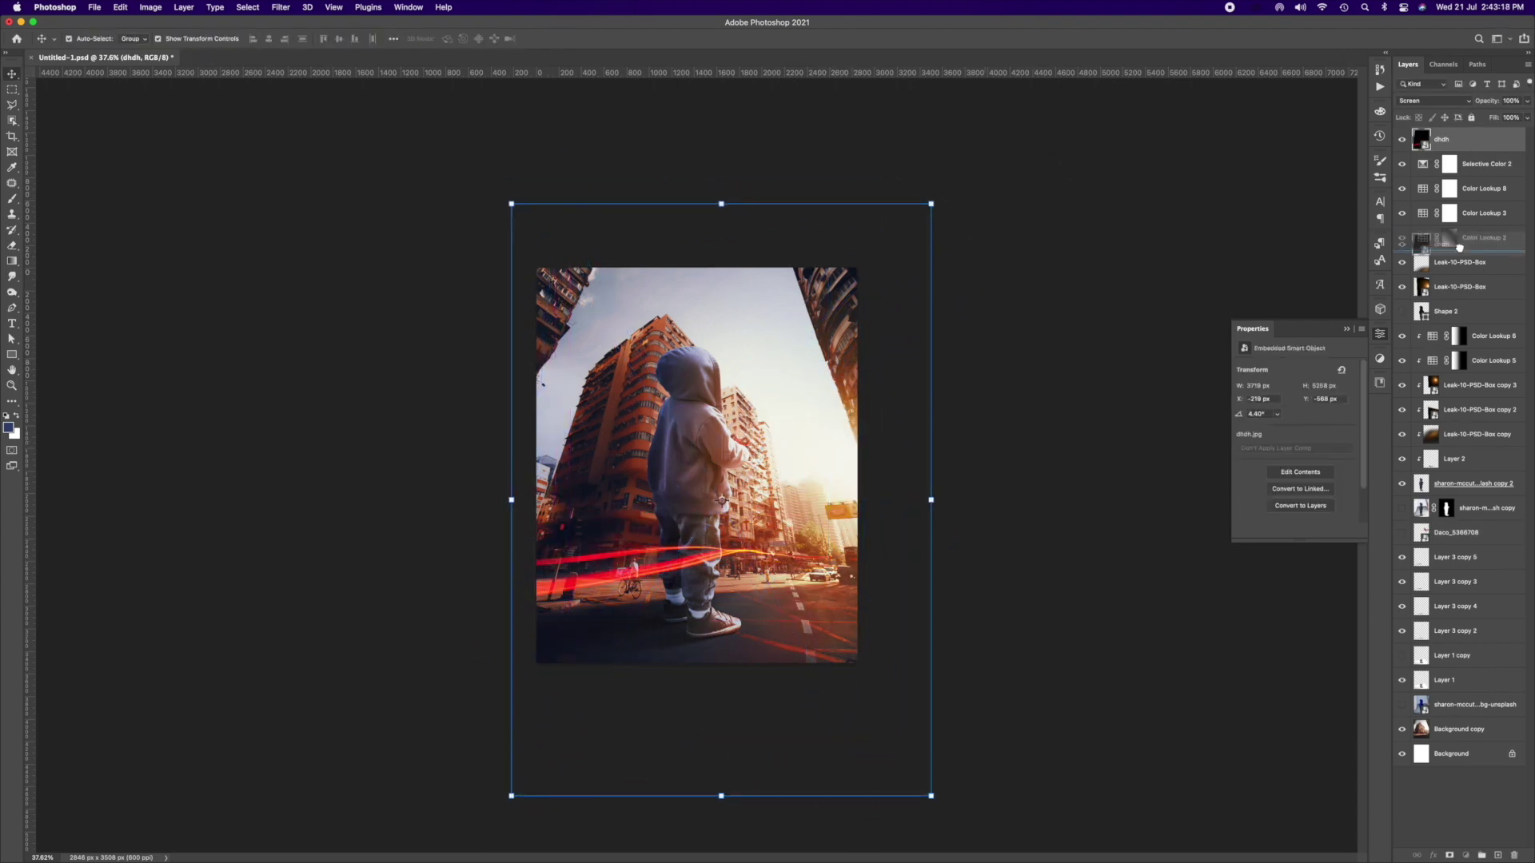
key(ctrl+t)
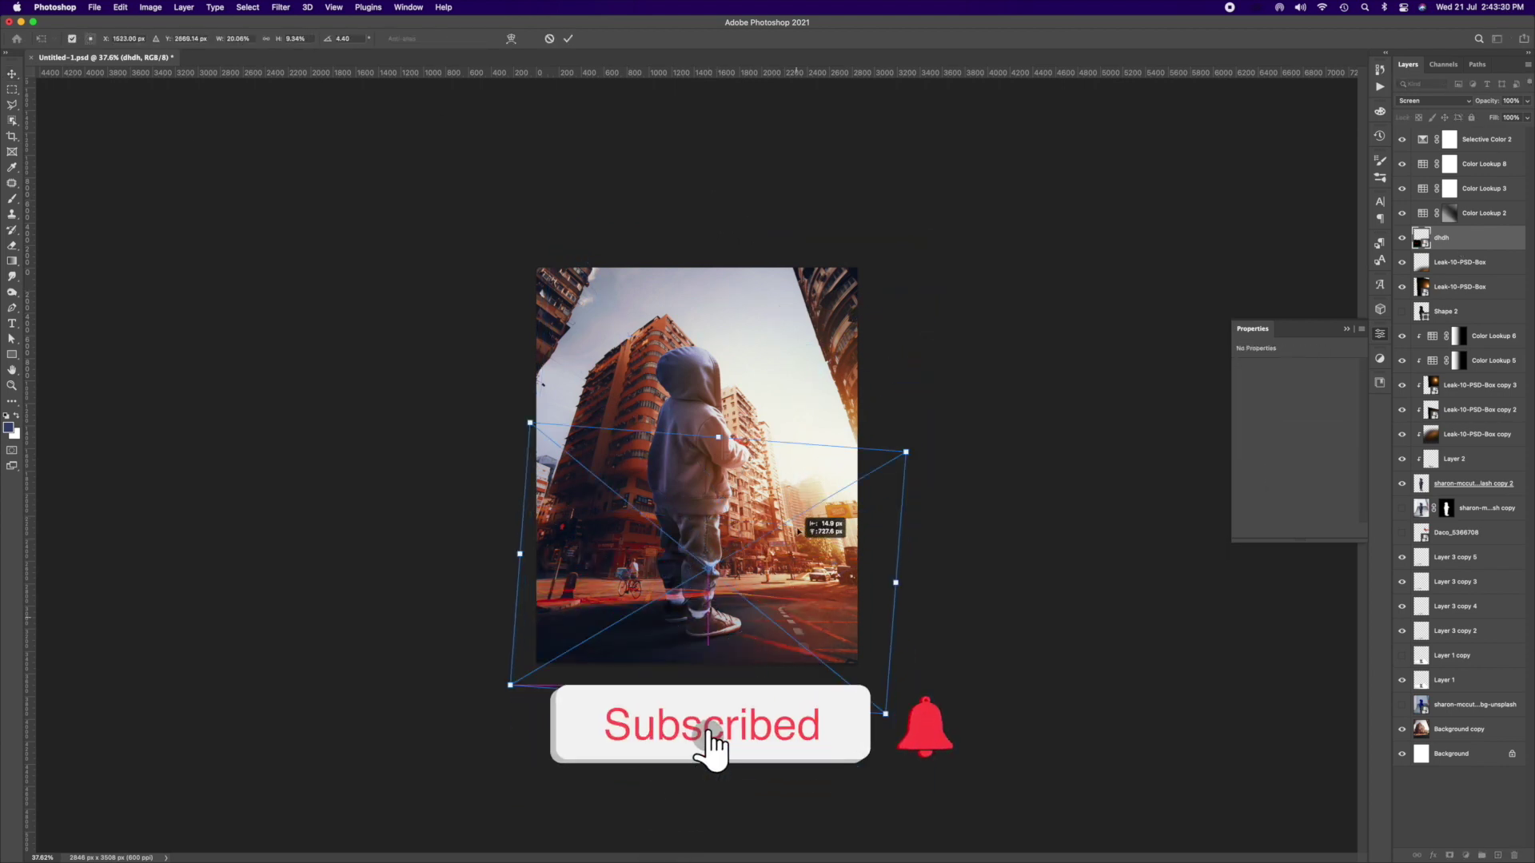
mouse_move(943, 232)
mouse_down()
mouse_move(992, 435)
mouse_move(1012, 355)
mouse_up()
key(Return)
drag(1440, 237, 1441, 681)
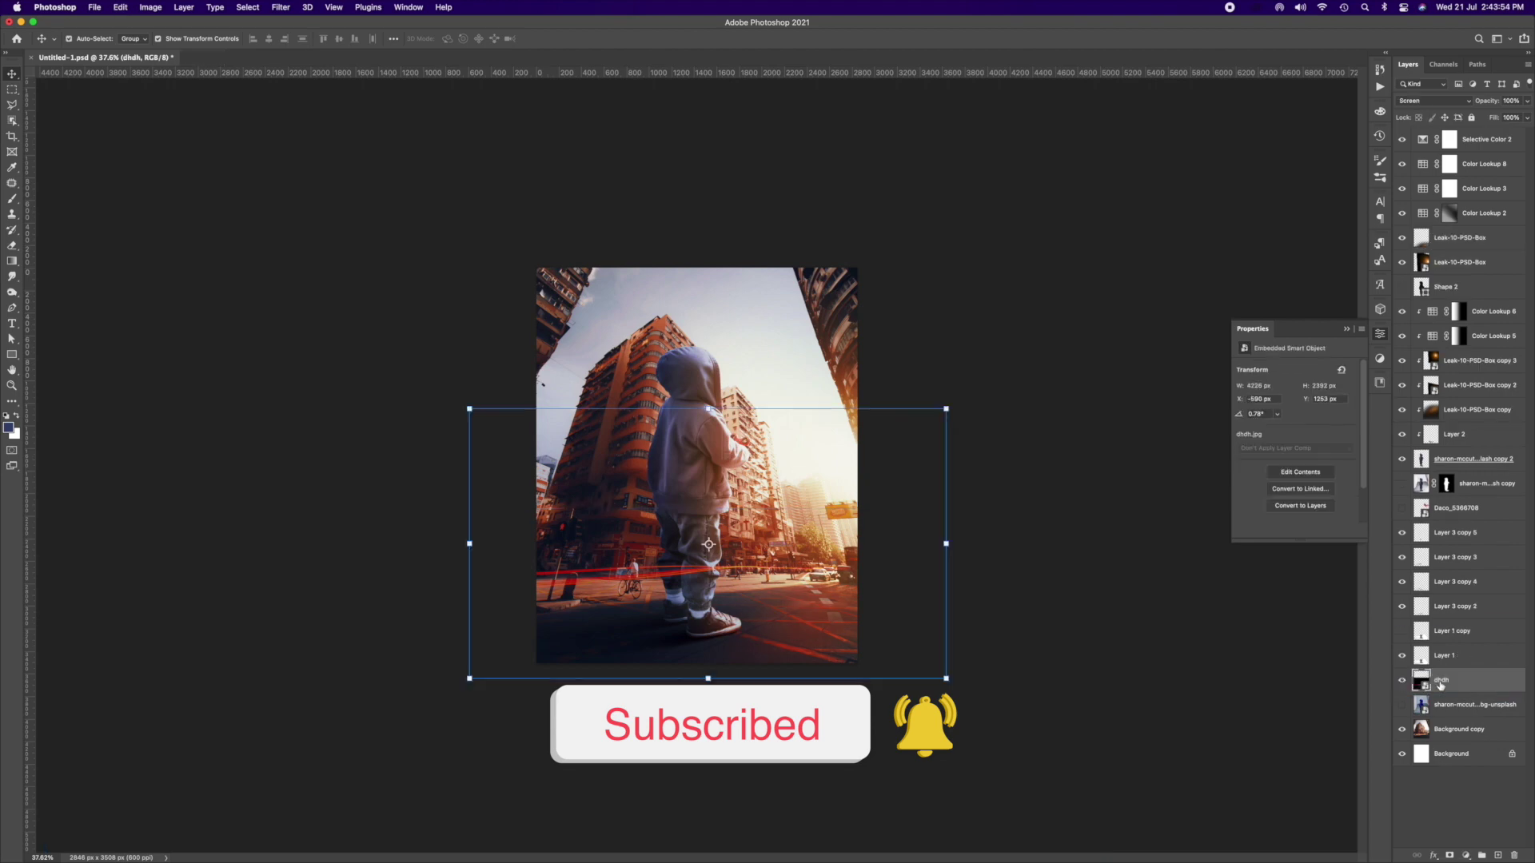
- Motion-blur the red streaks on Layer 3, then flatten and lower them onto the street
drag(1146, 642, 1113, 644)
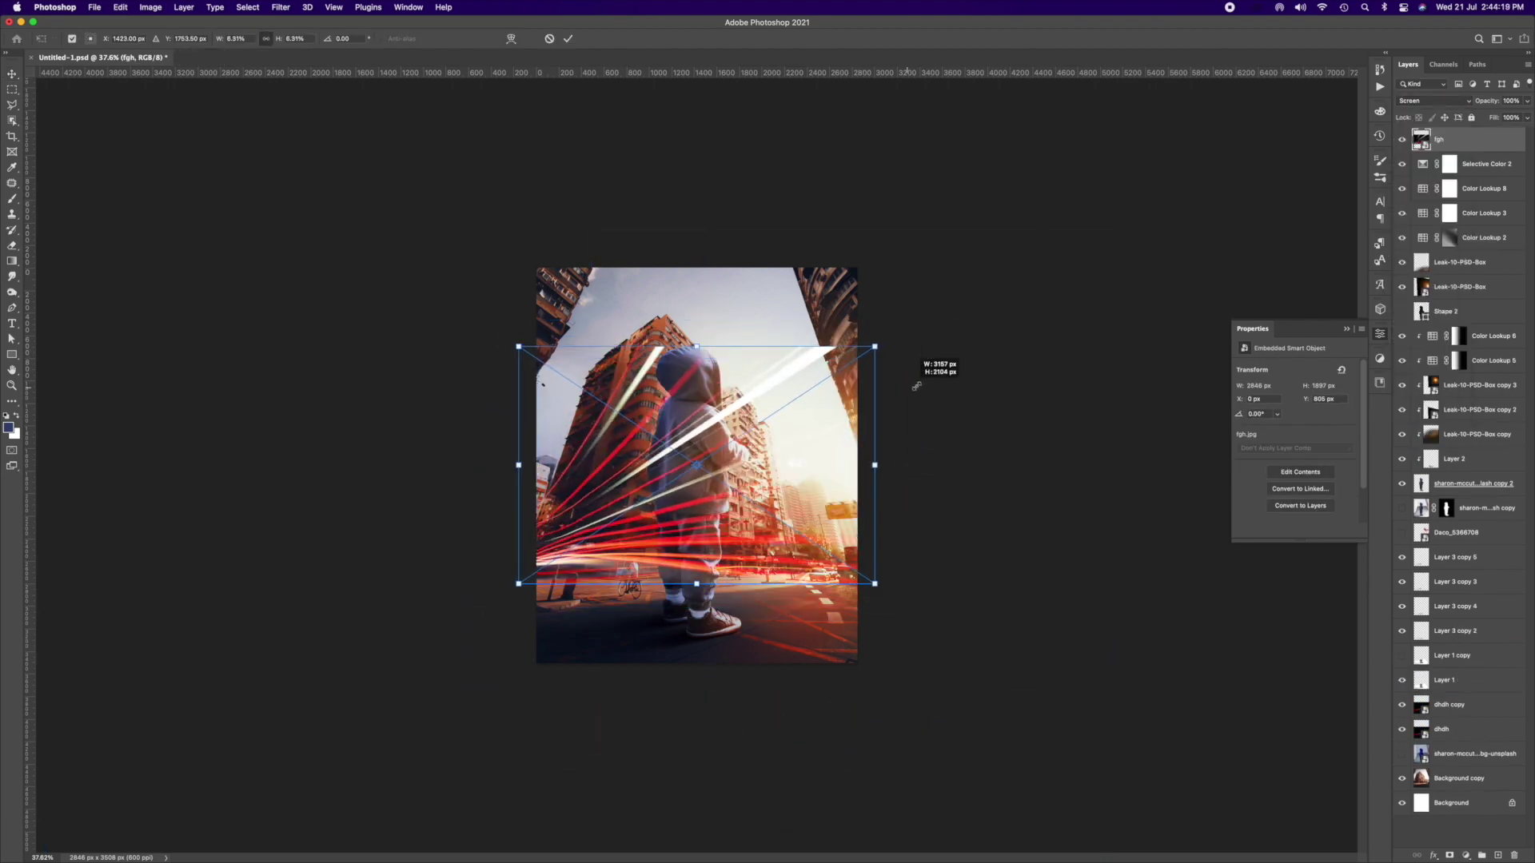
drag(918, 344, 878, 345)
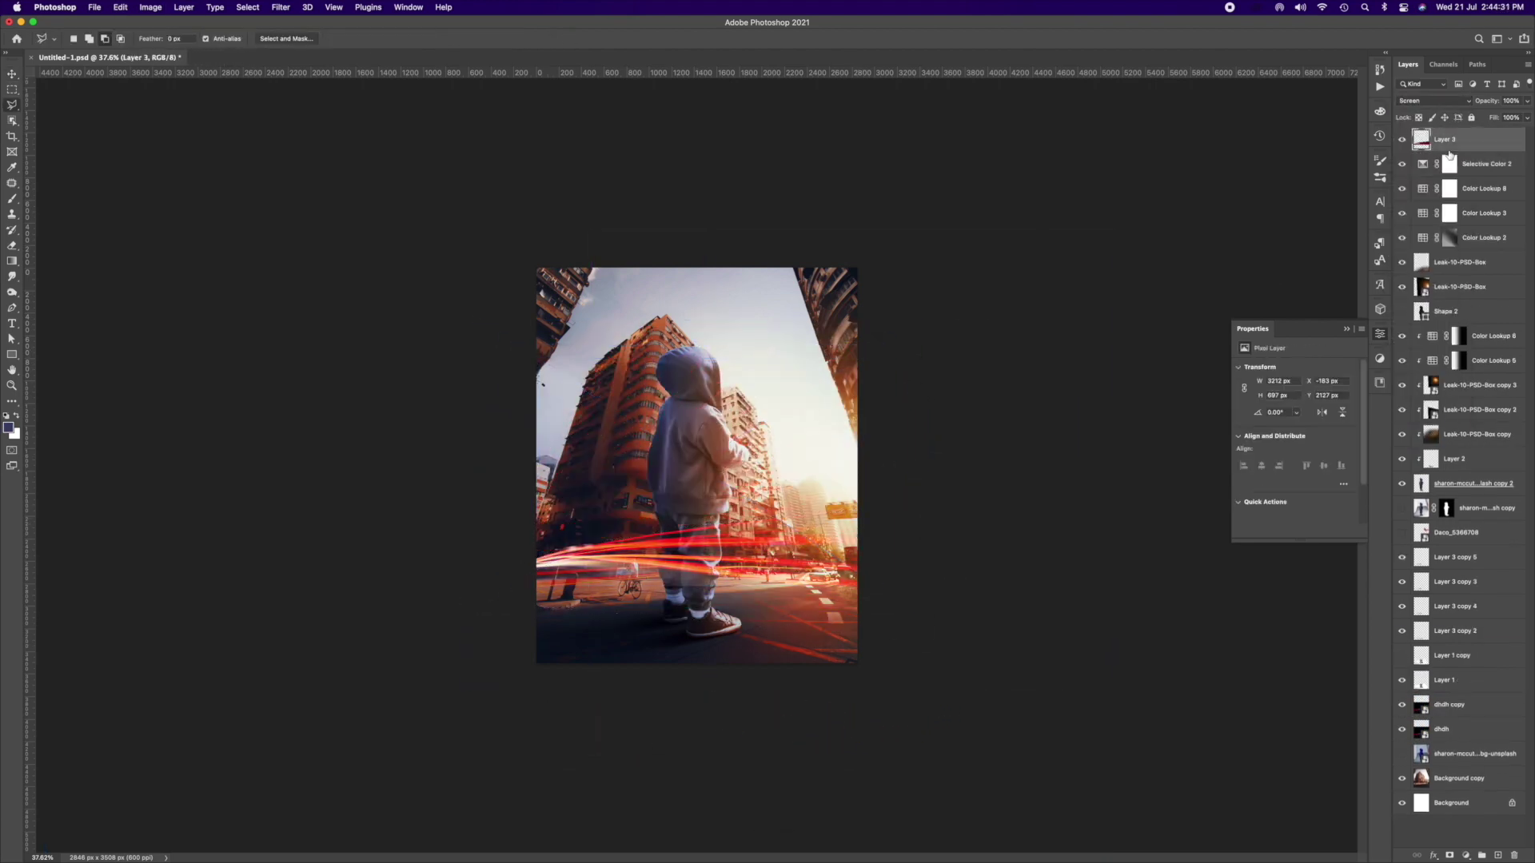
drag(1430, 221, 1431, 250)
click(280, 7)
click(488, 240)
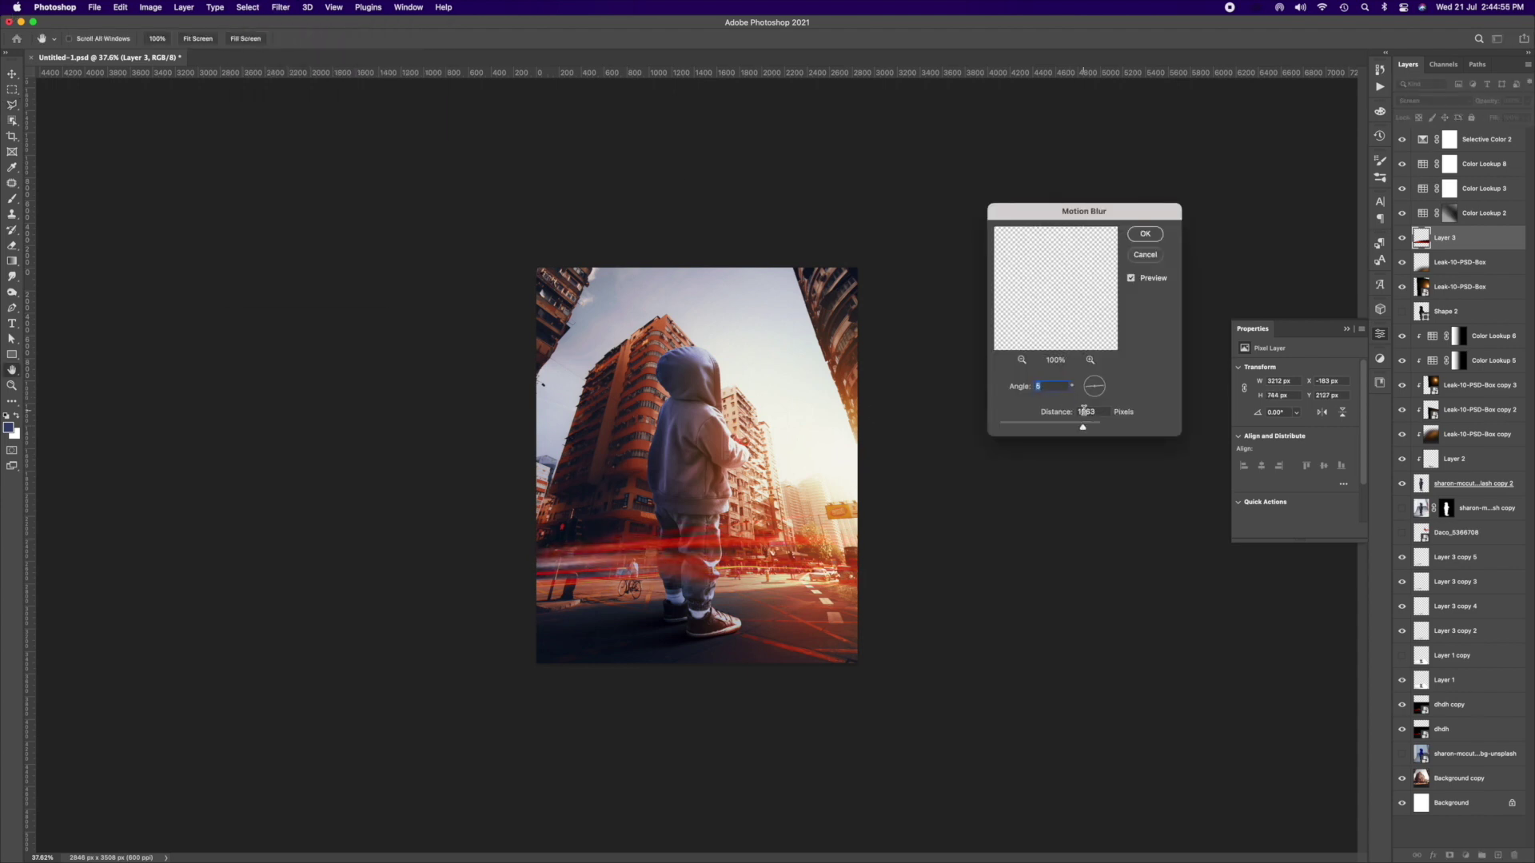
key(Return)
key(ctrl+t)
drag(748, 529, 737, 582)
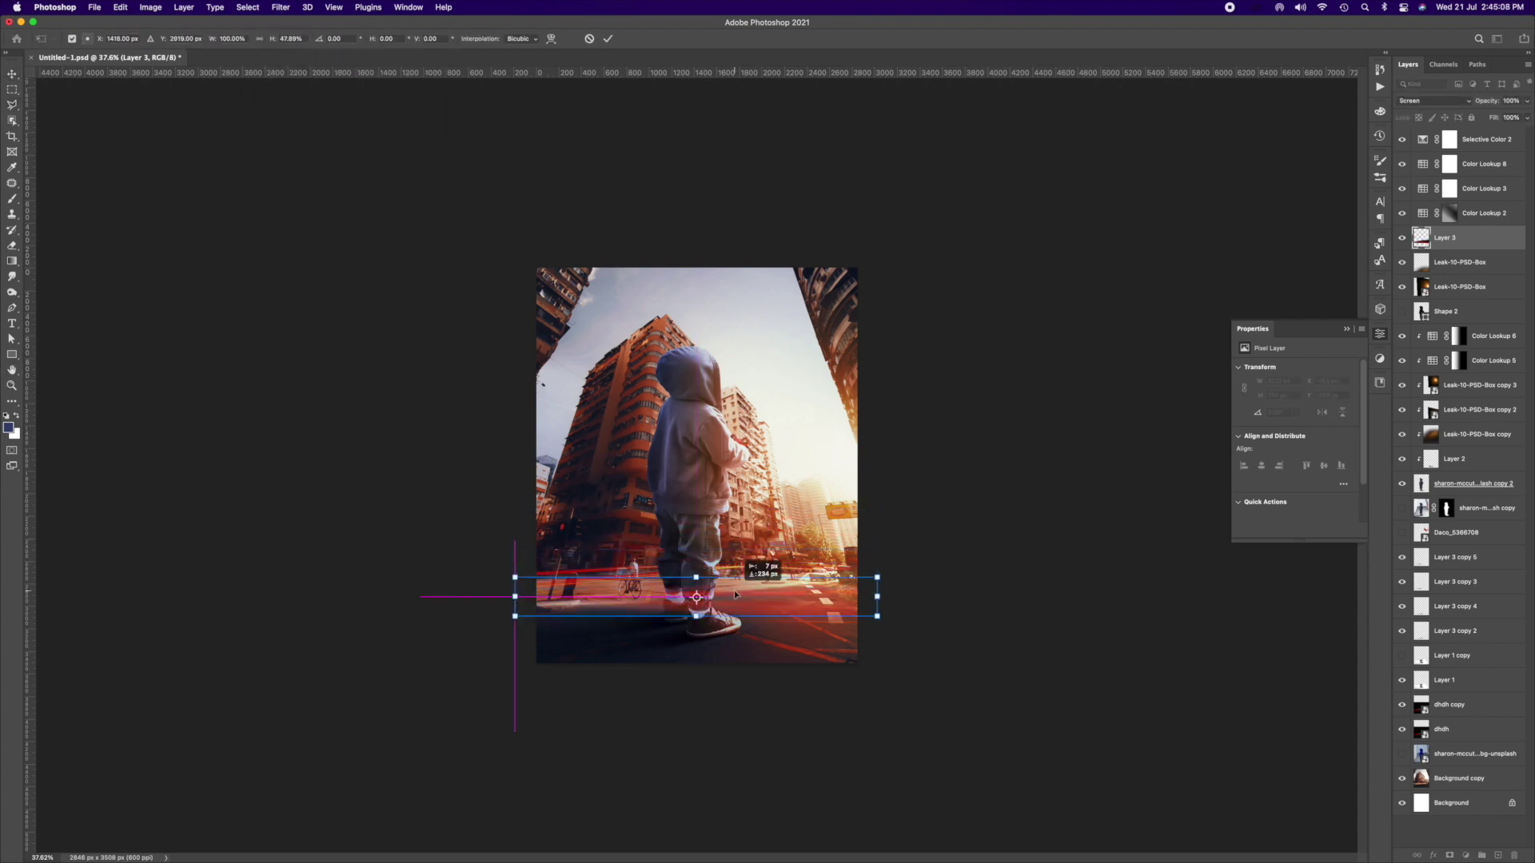
key(Return)
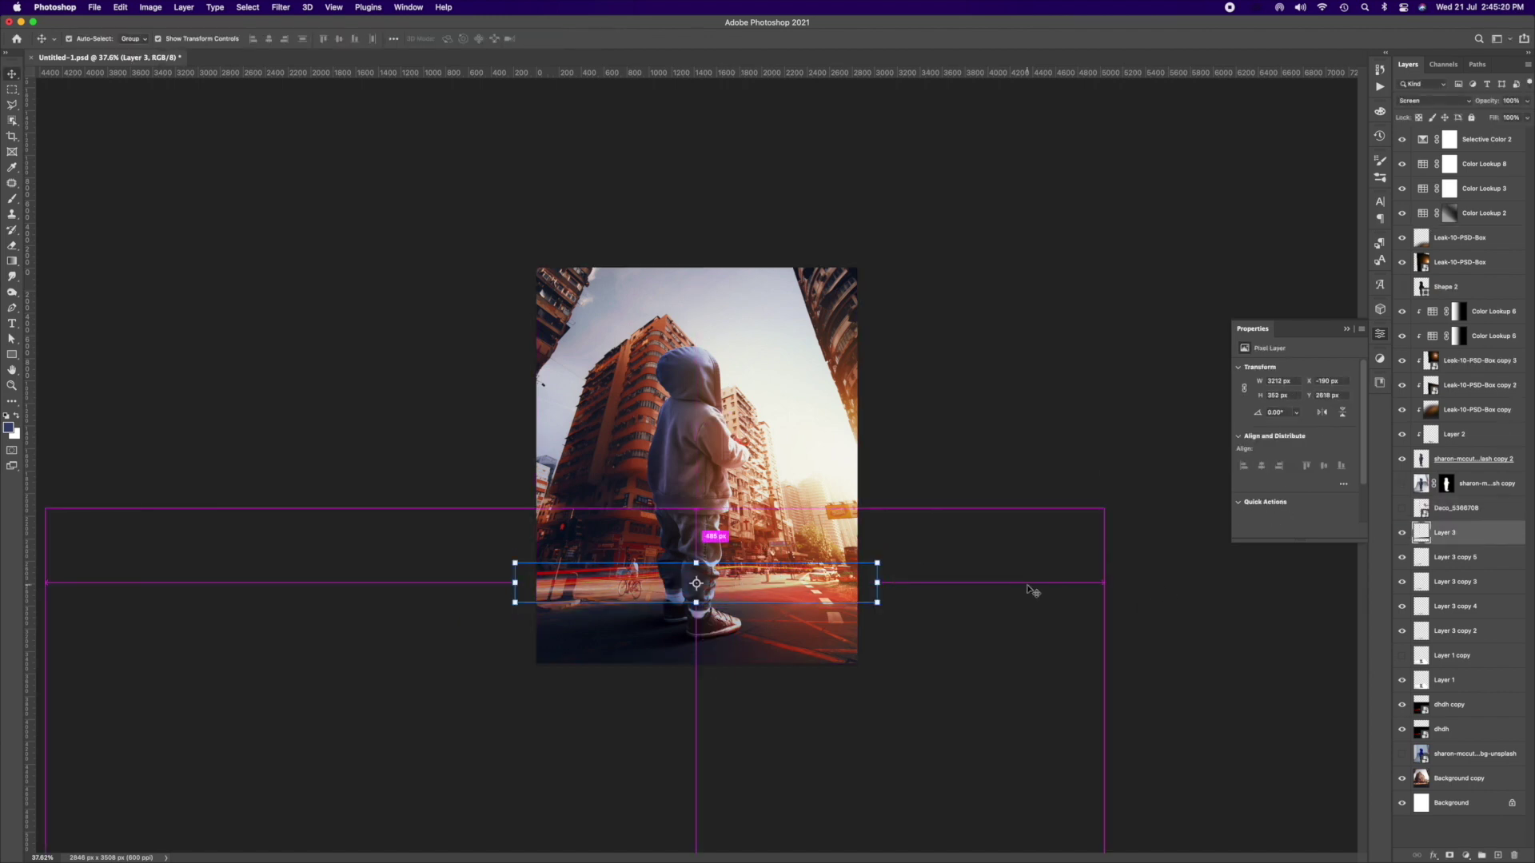
- Place the dark dfhdfh image and position it over the canvas
click(1028, 590)
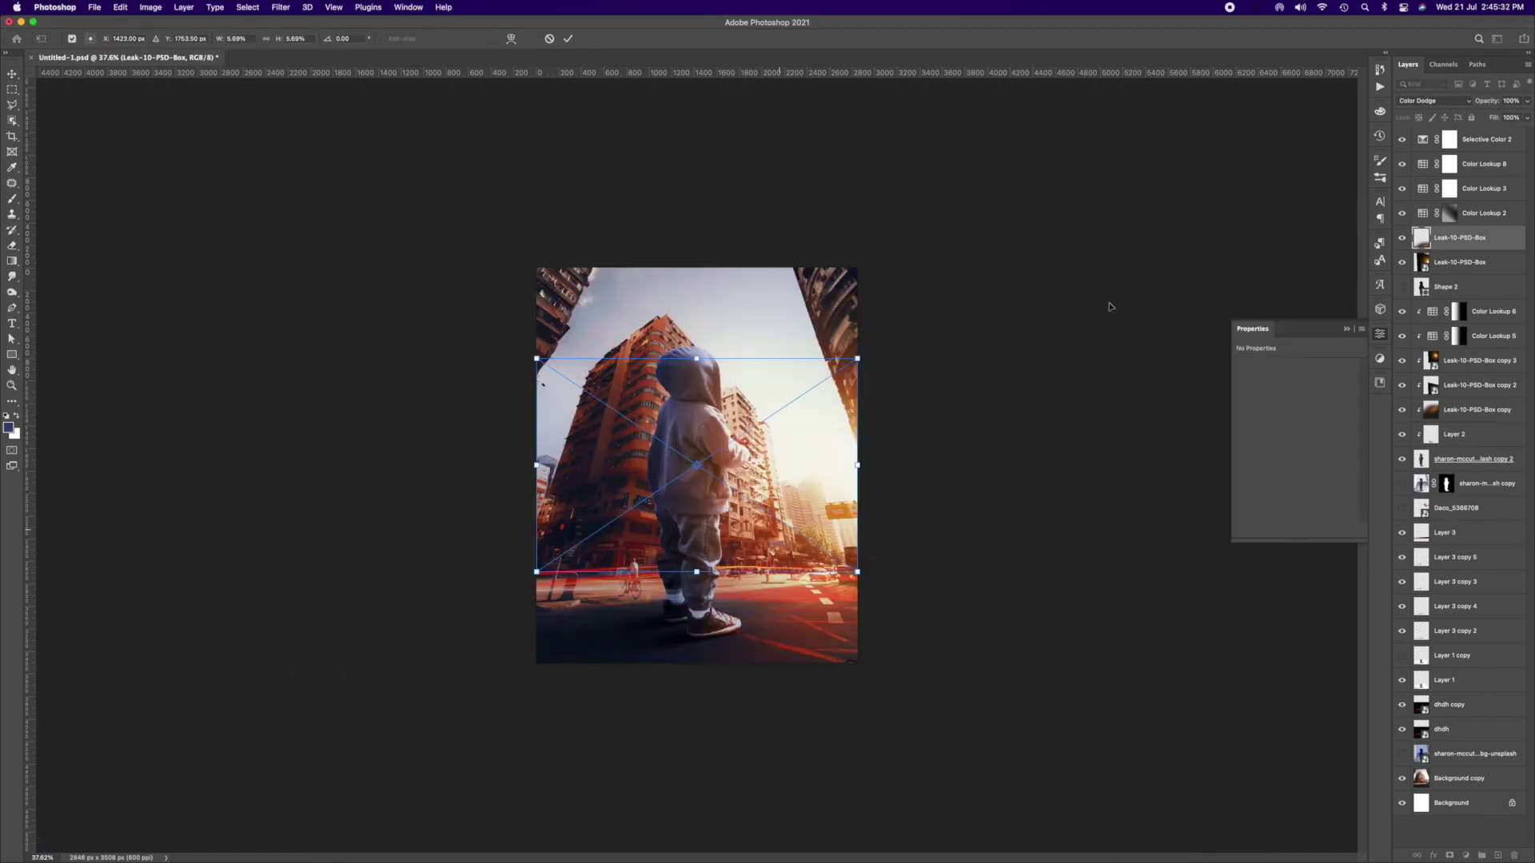
click(1431, 100)
click(1427, 209)
mouse_move(821, 478)
mouse_down()
mouse_move(822, 546)
mouse_move(915, 558)
mouse_up()
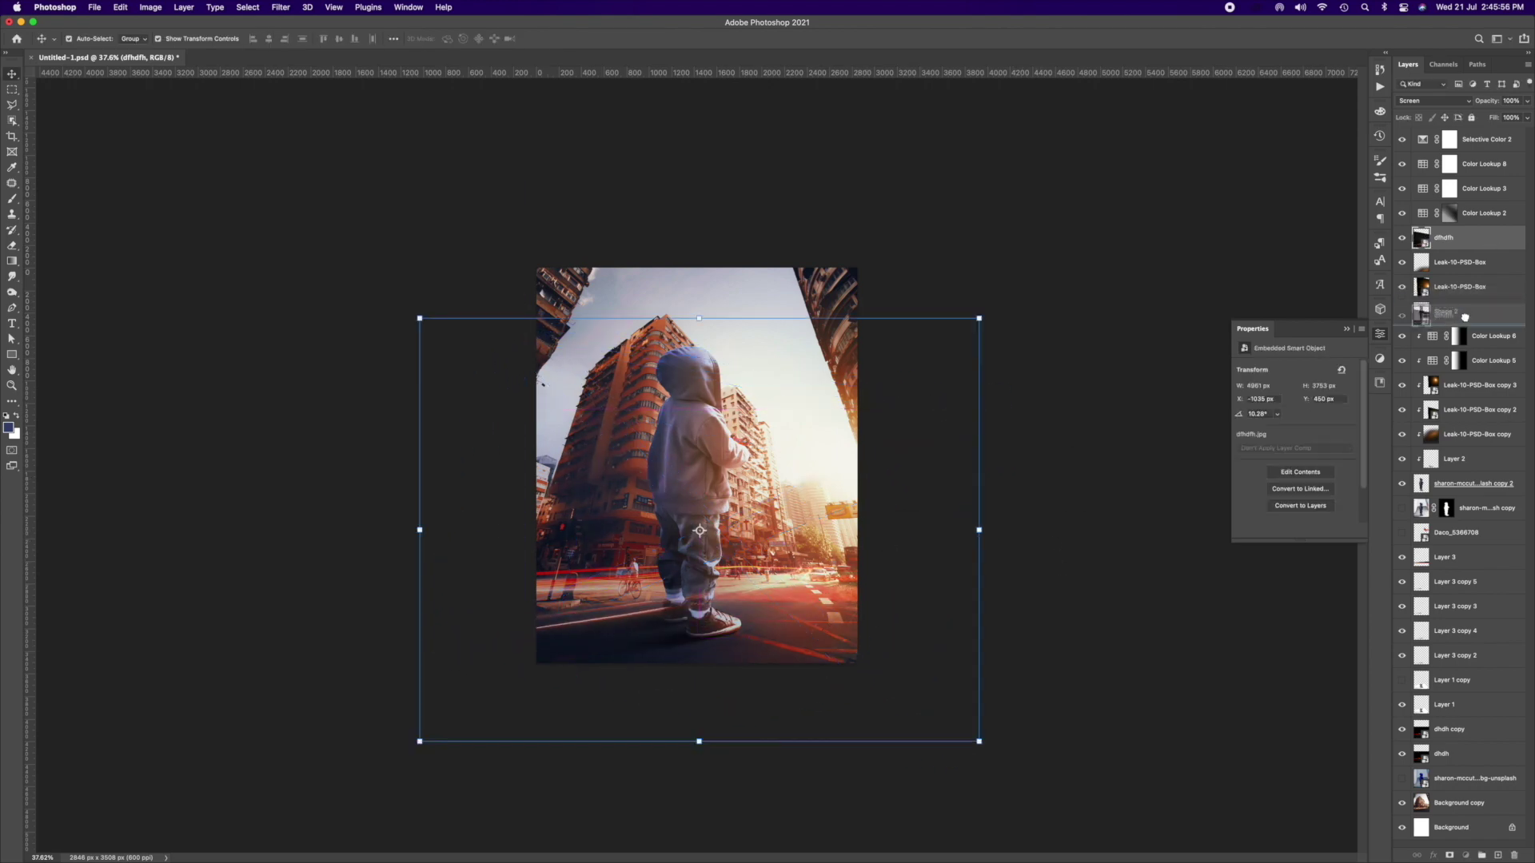
key(ctrl+m)
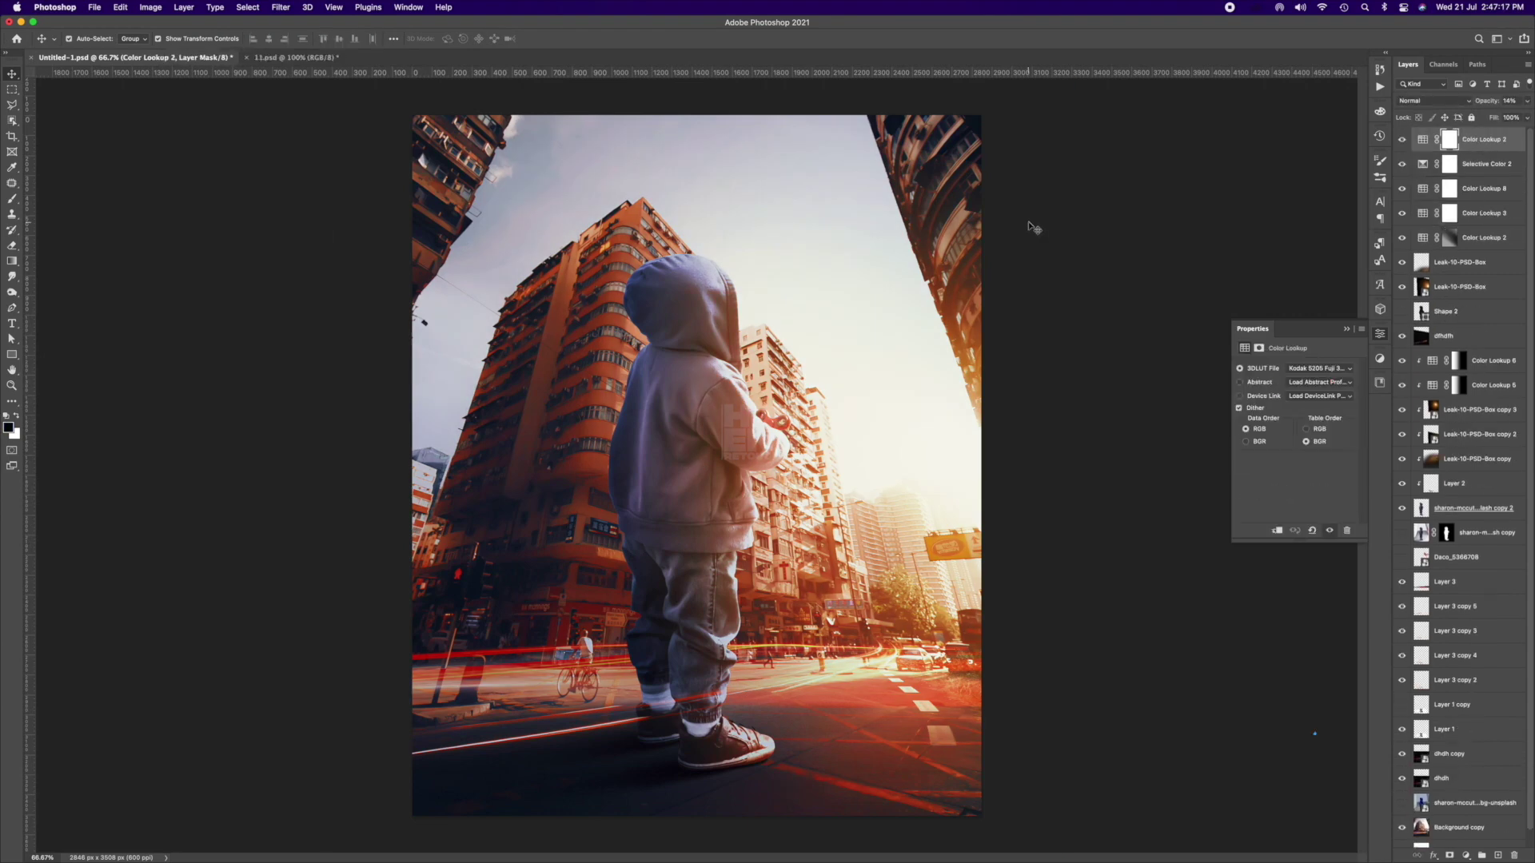
- Save the document and add a layer mask to the dfhdfh layer, ready to paint
key(ctrl+s)
click(1443, 336)
click(1449, 855)
key(b)
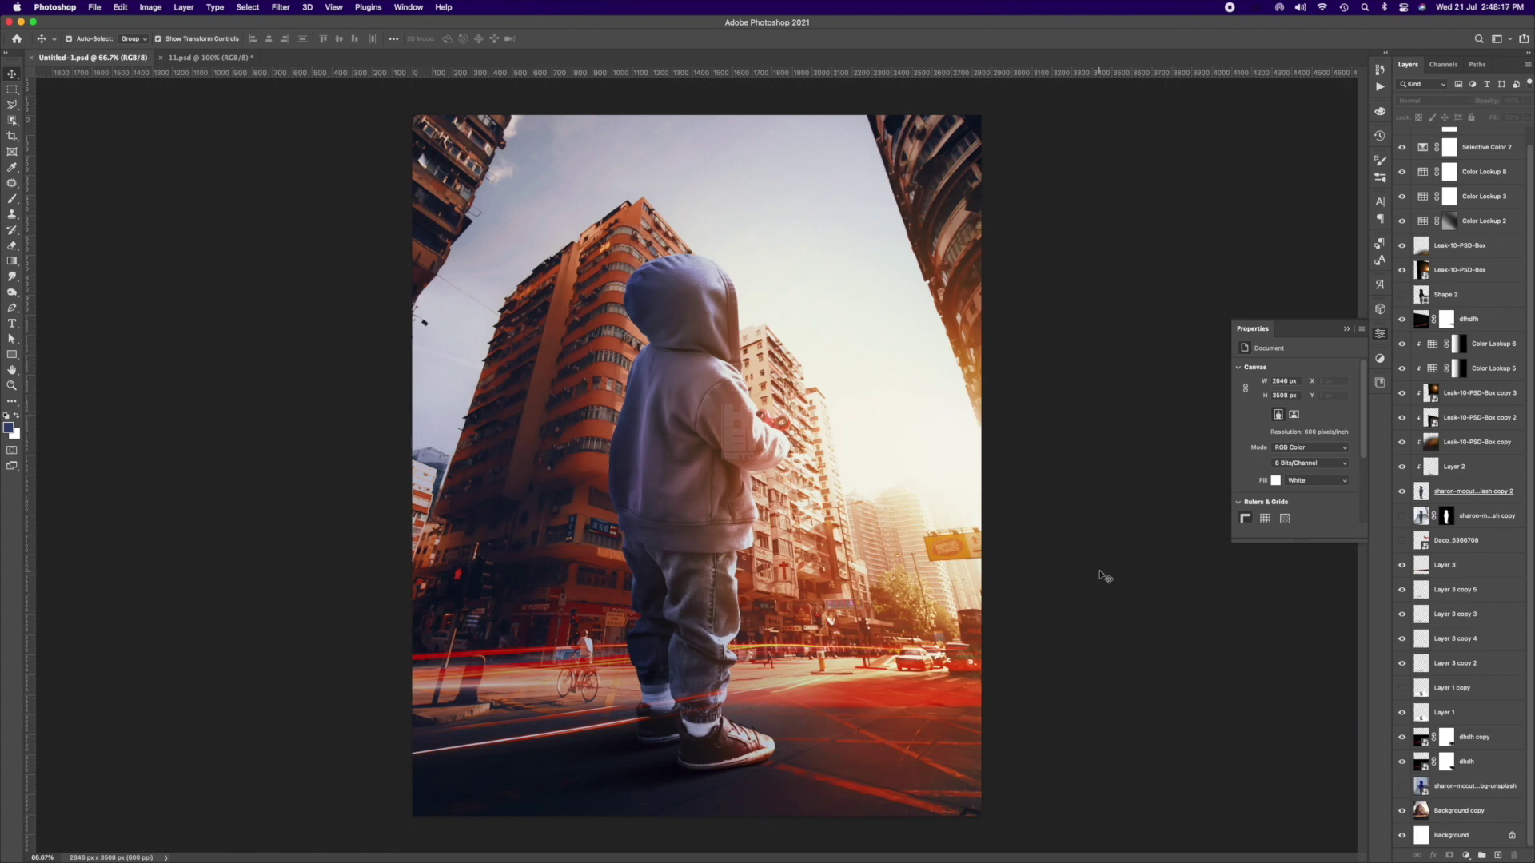
- Add a Selective Color layer pushing the Whites toward Cyan +100
scroll(1477, 280, up, 1)
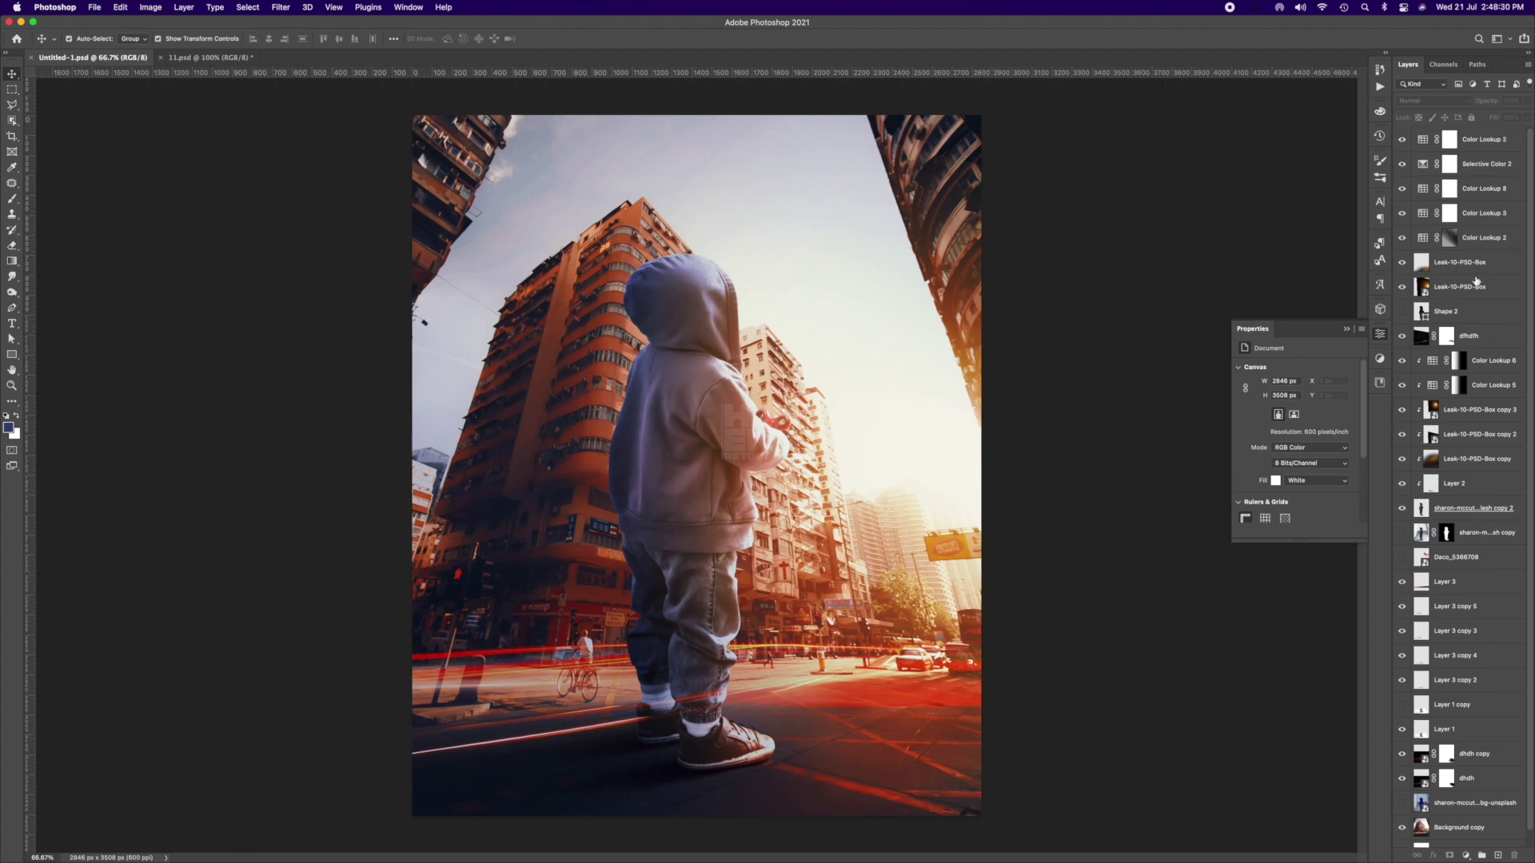
click(1466, 855)
click(1309, 382)
click(1283, 440)
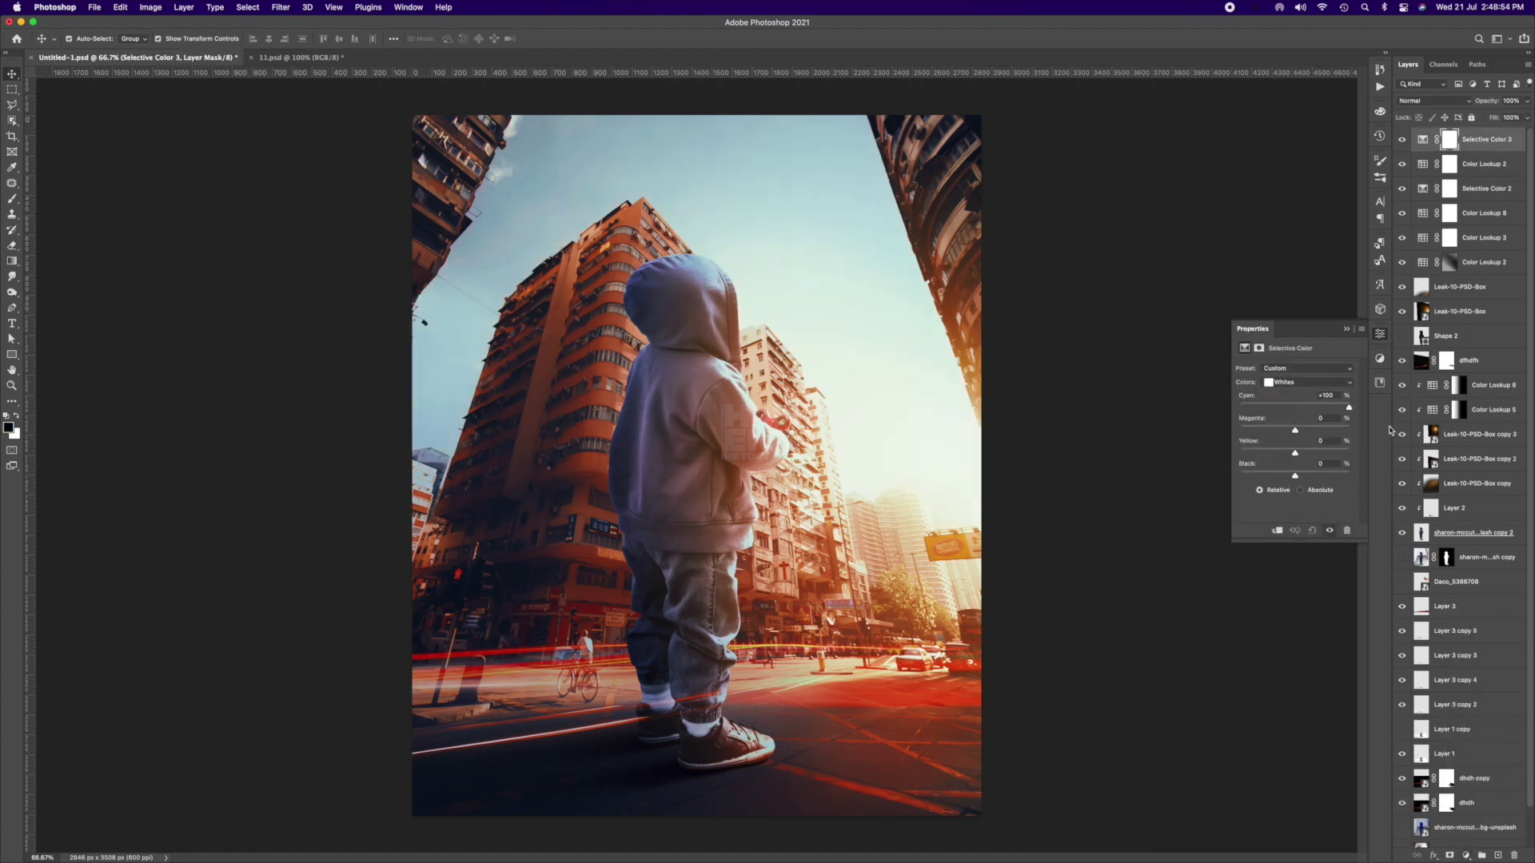
mouse_move(1295, 407)
mouse_down()
mouse_move(1350, 407)
mouse_move(1244, 430)
mouse_move(1277, 431)
mouse_up()
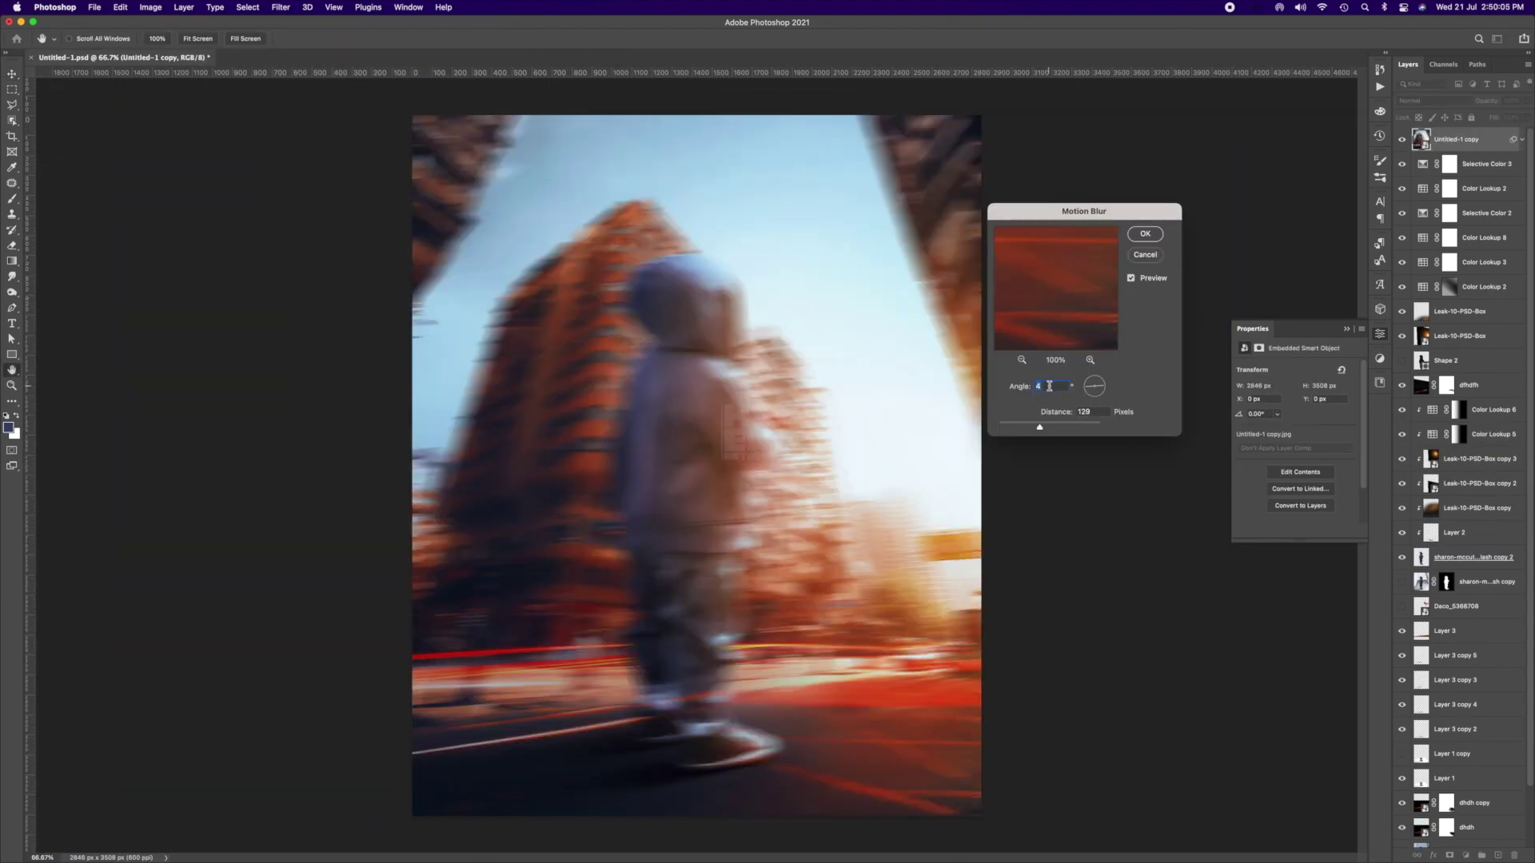
- Apply Motion Blur at angle 20, distance 1000, and fade the copy to 31% opacity
text(20)
key(Tab)
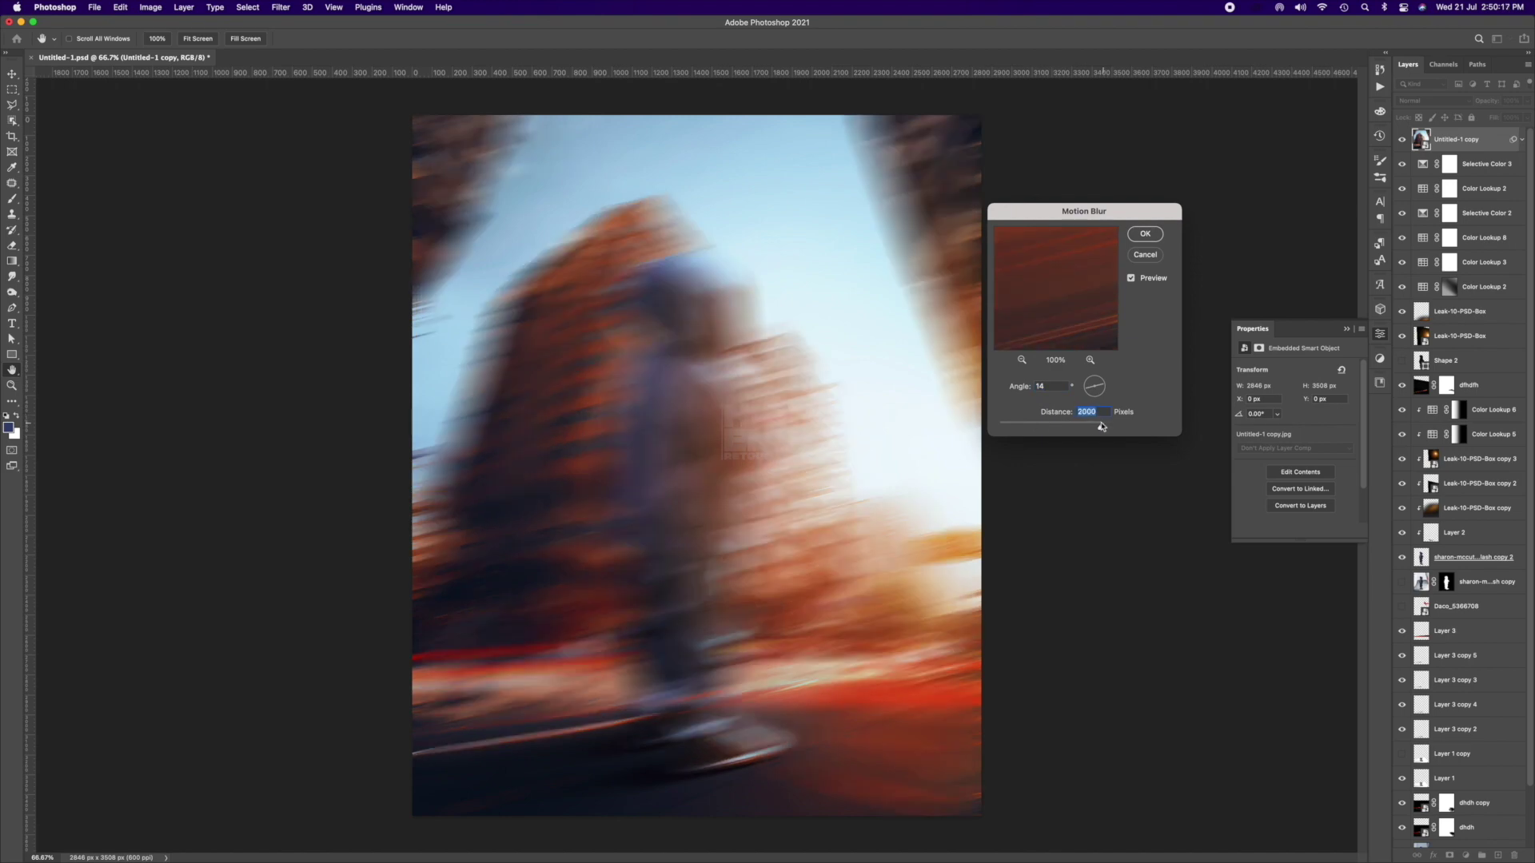
text(1000)
key(Return)
text(31)
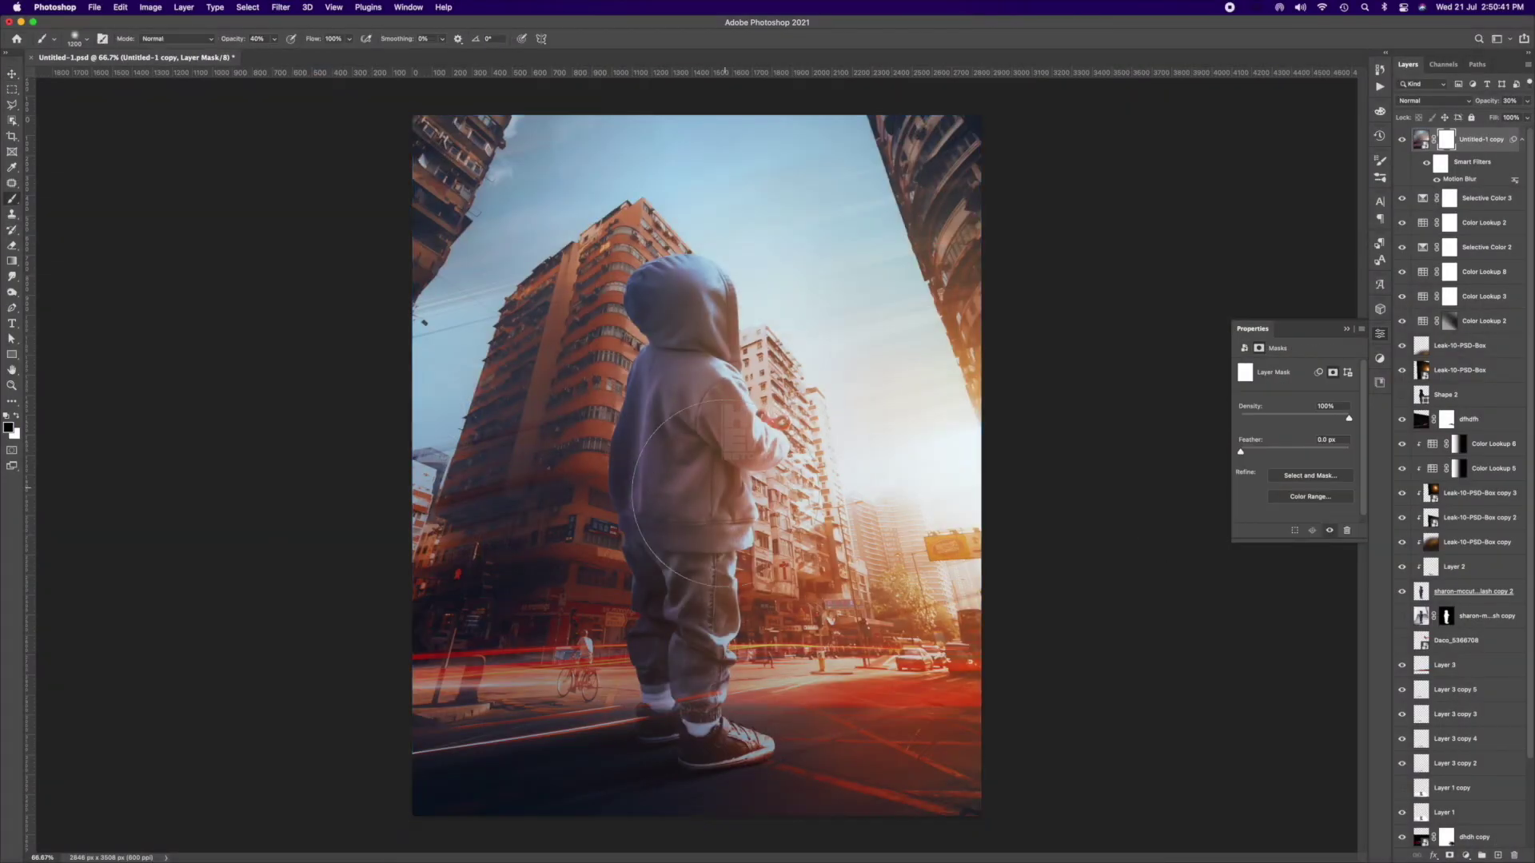
text(x)
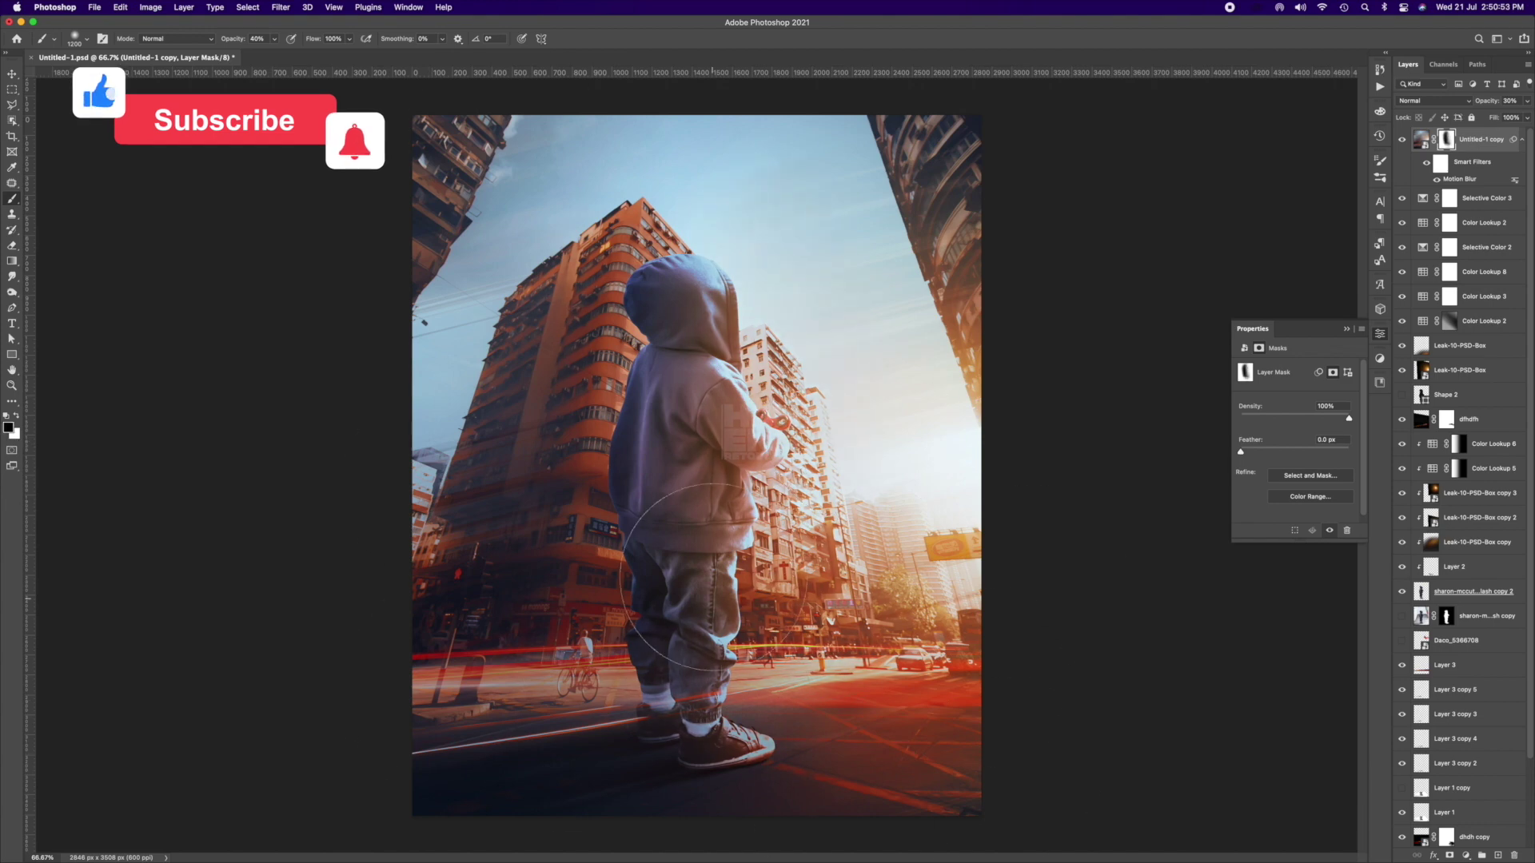
- Save the document and add Selective Color 4, adding yellow to the Whites
click(1421, 139)
key(v)
key(ctrl+s)
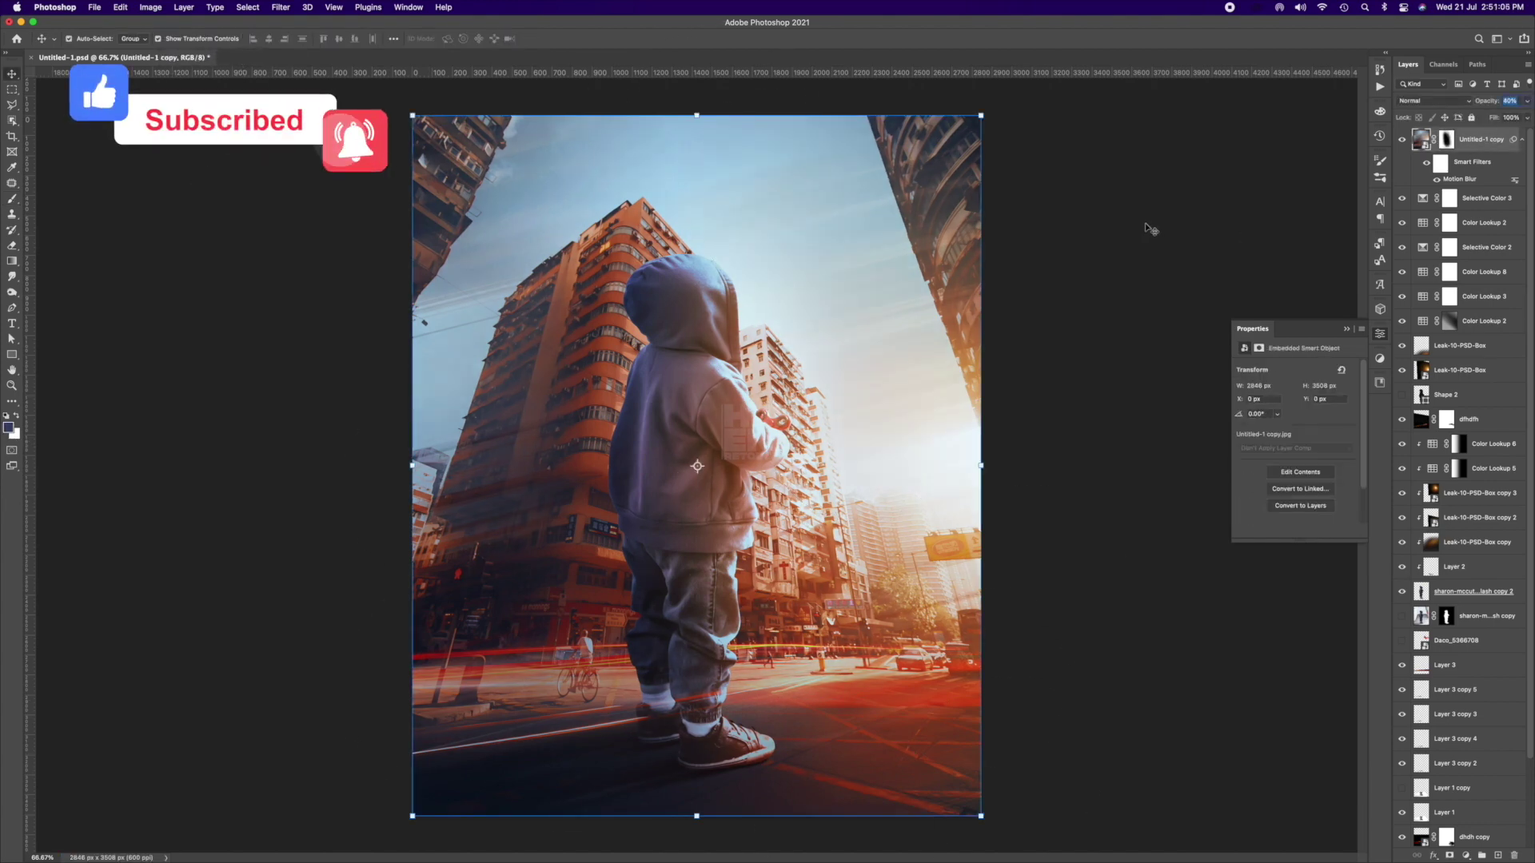
key(ctrl+s)
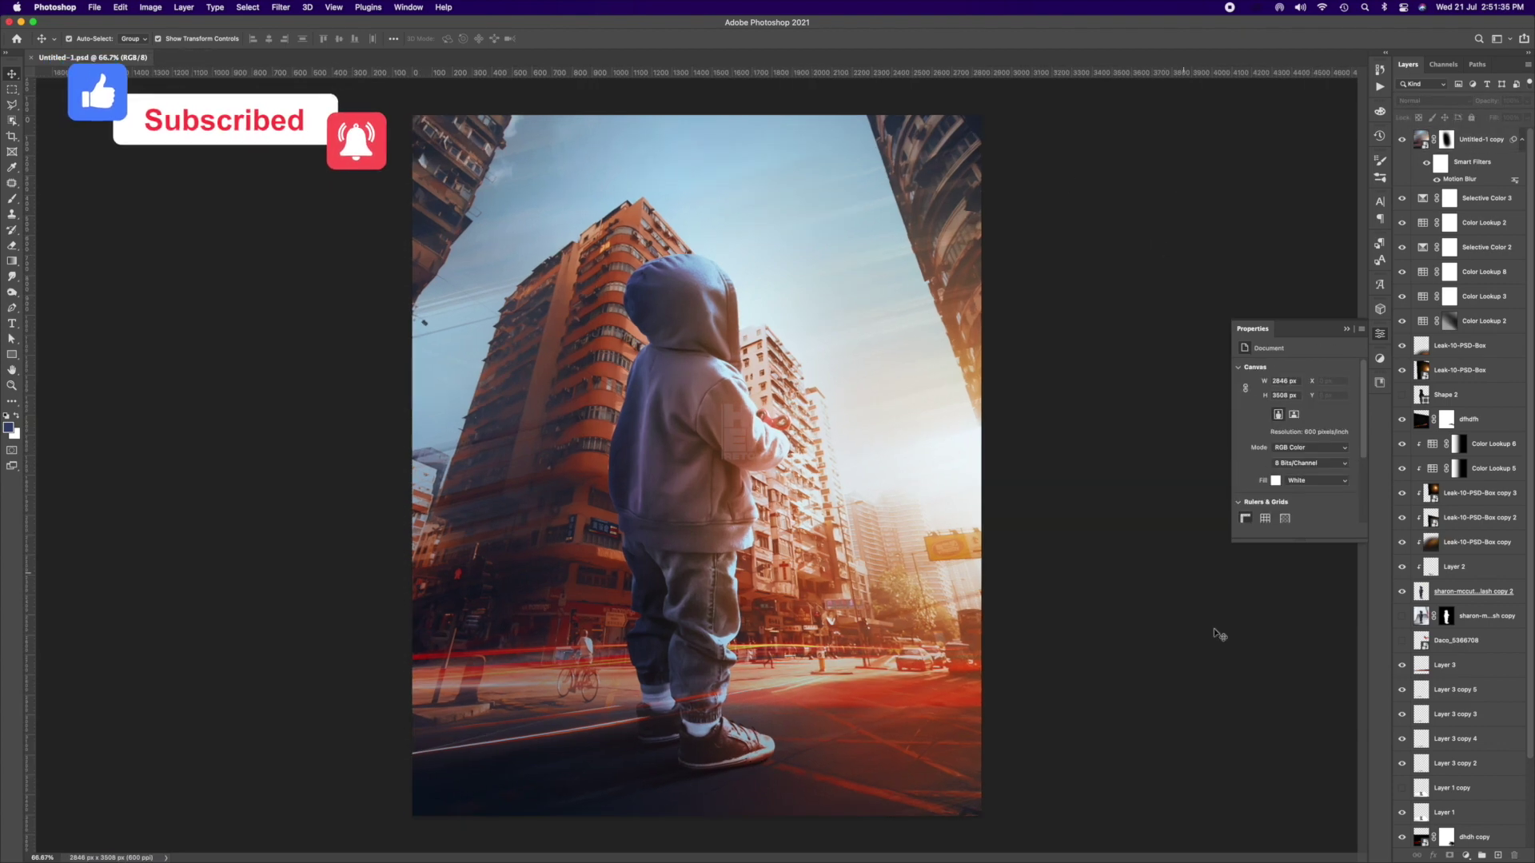
click(1465, 855)
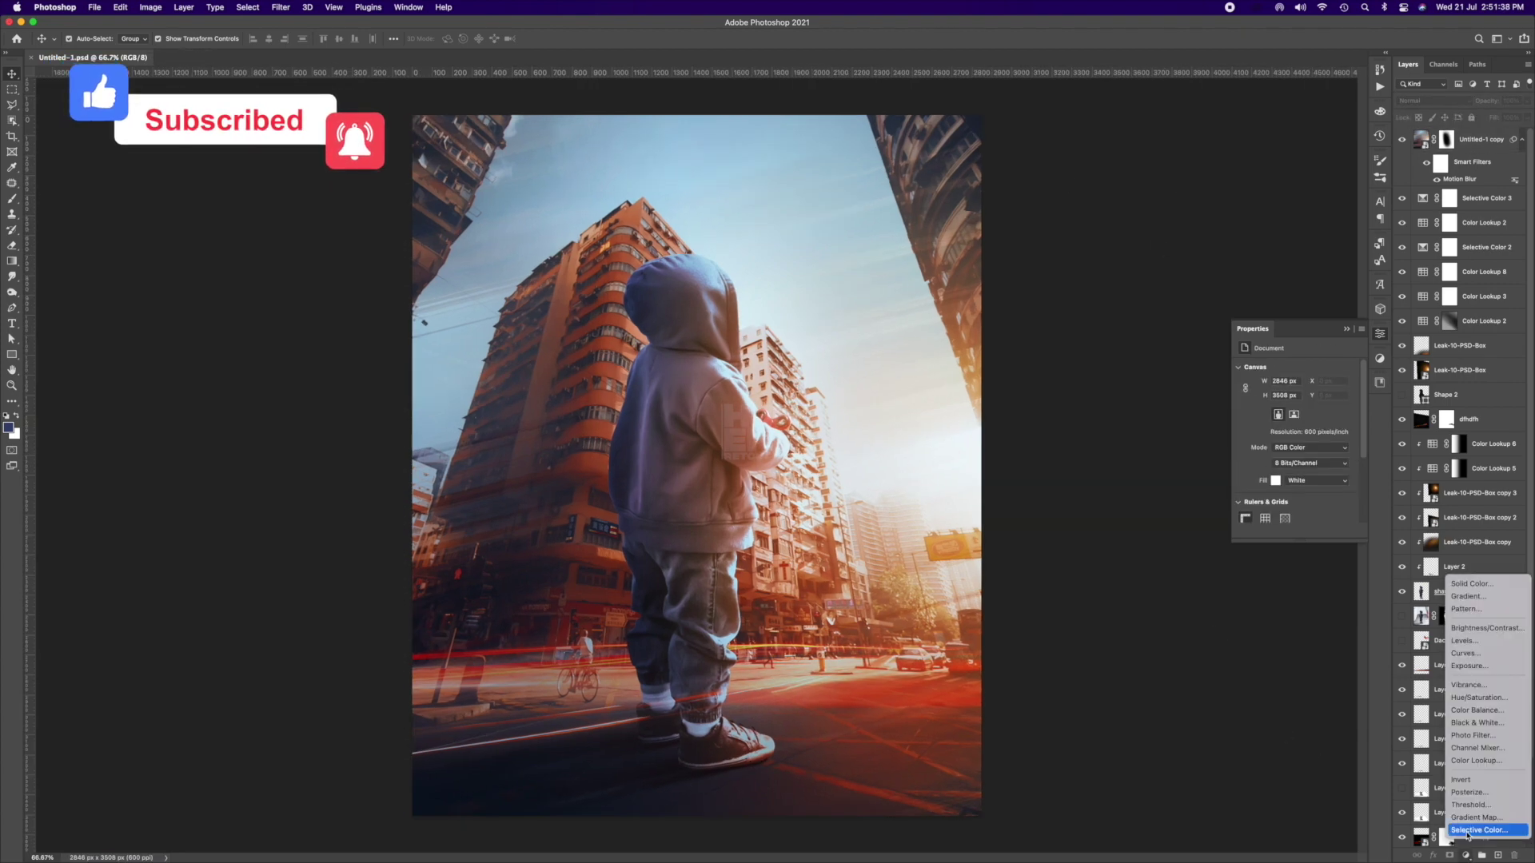
drag(1295, 453, 1315, 452)
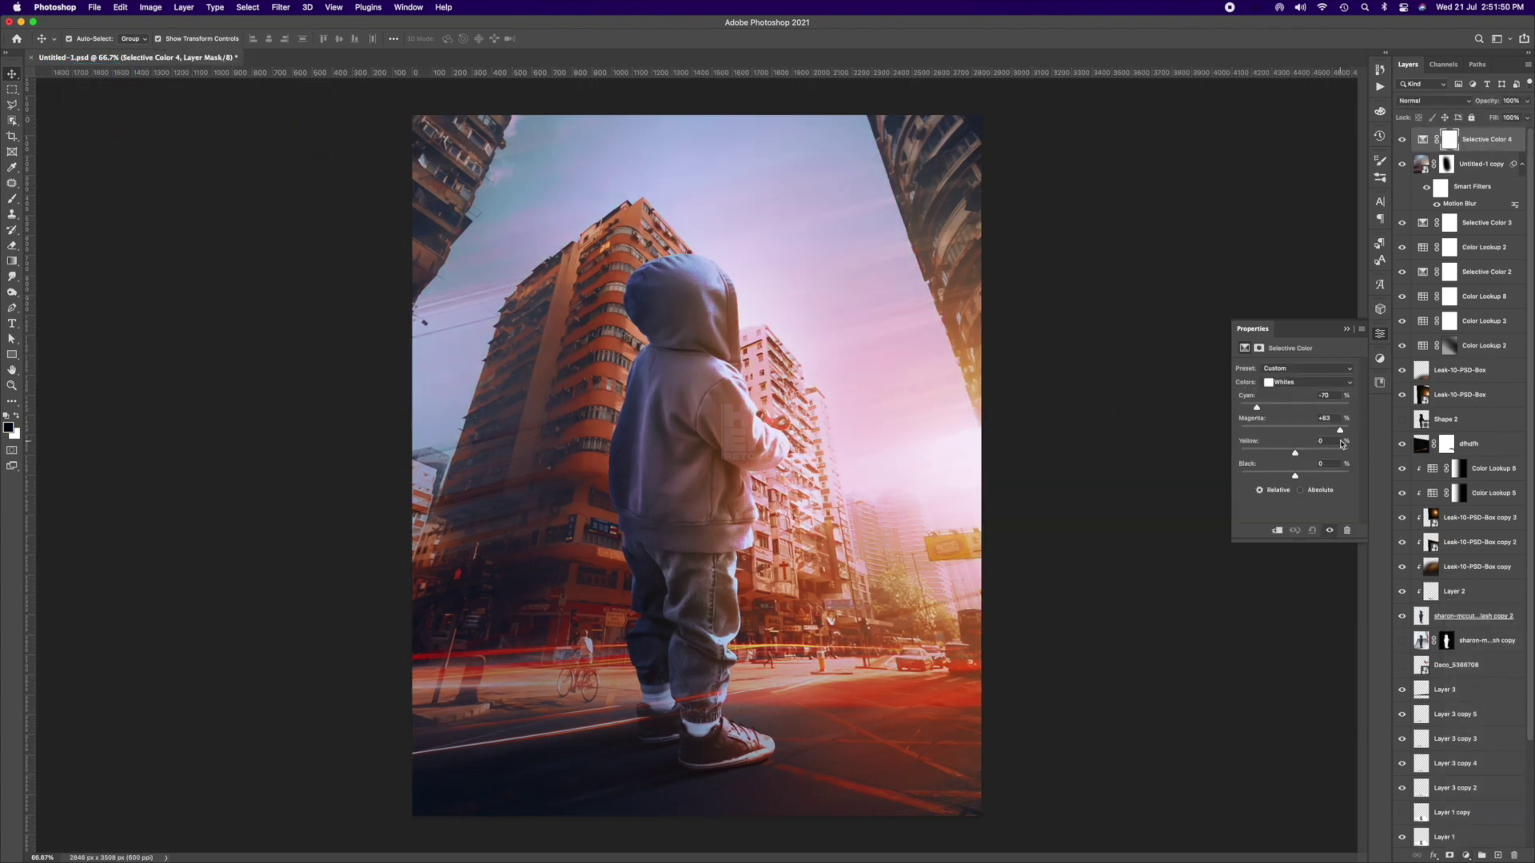
- Nudge the Daco_5366708 plane right and down and add a layer mask to it
click(1463, 666)
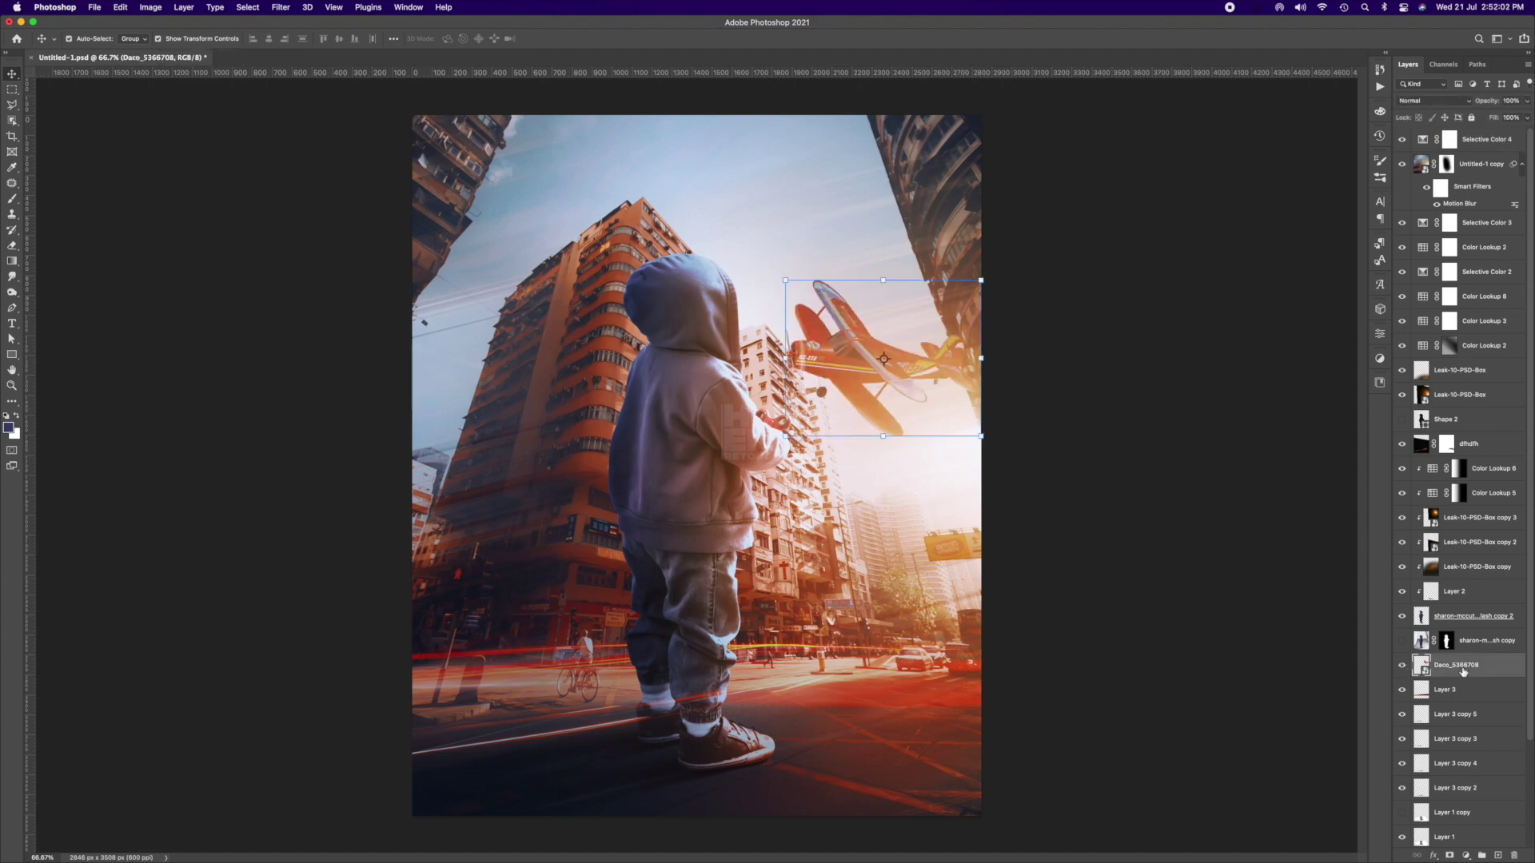
drag(909, 362, 951, 386)
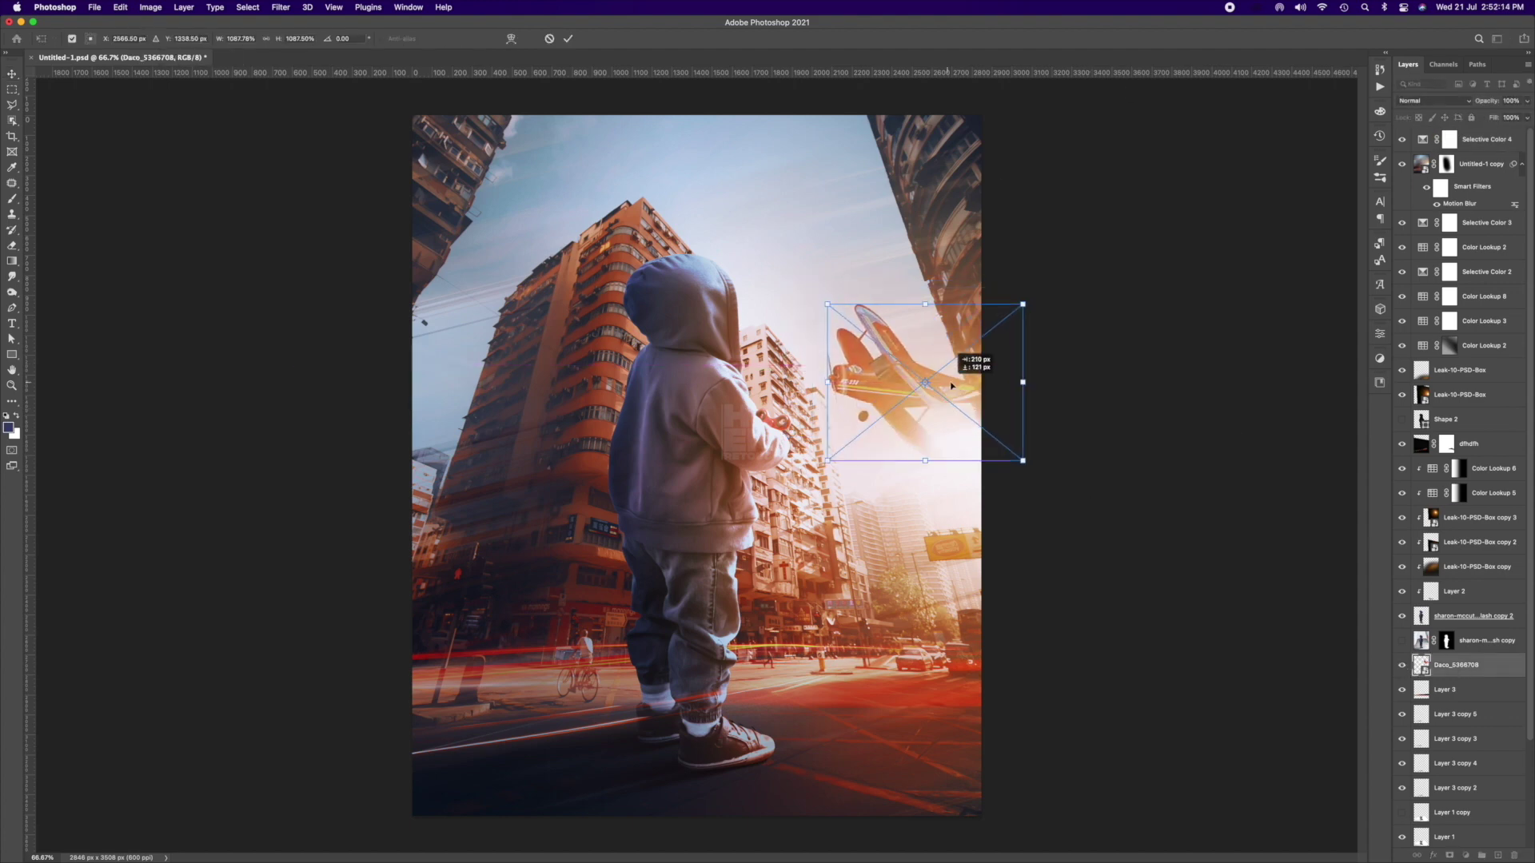
click(1448, 856)
key(b)
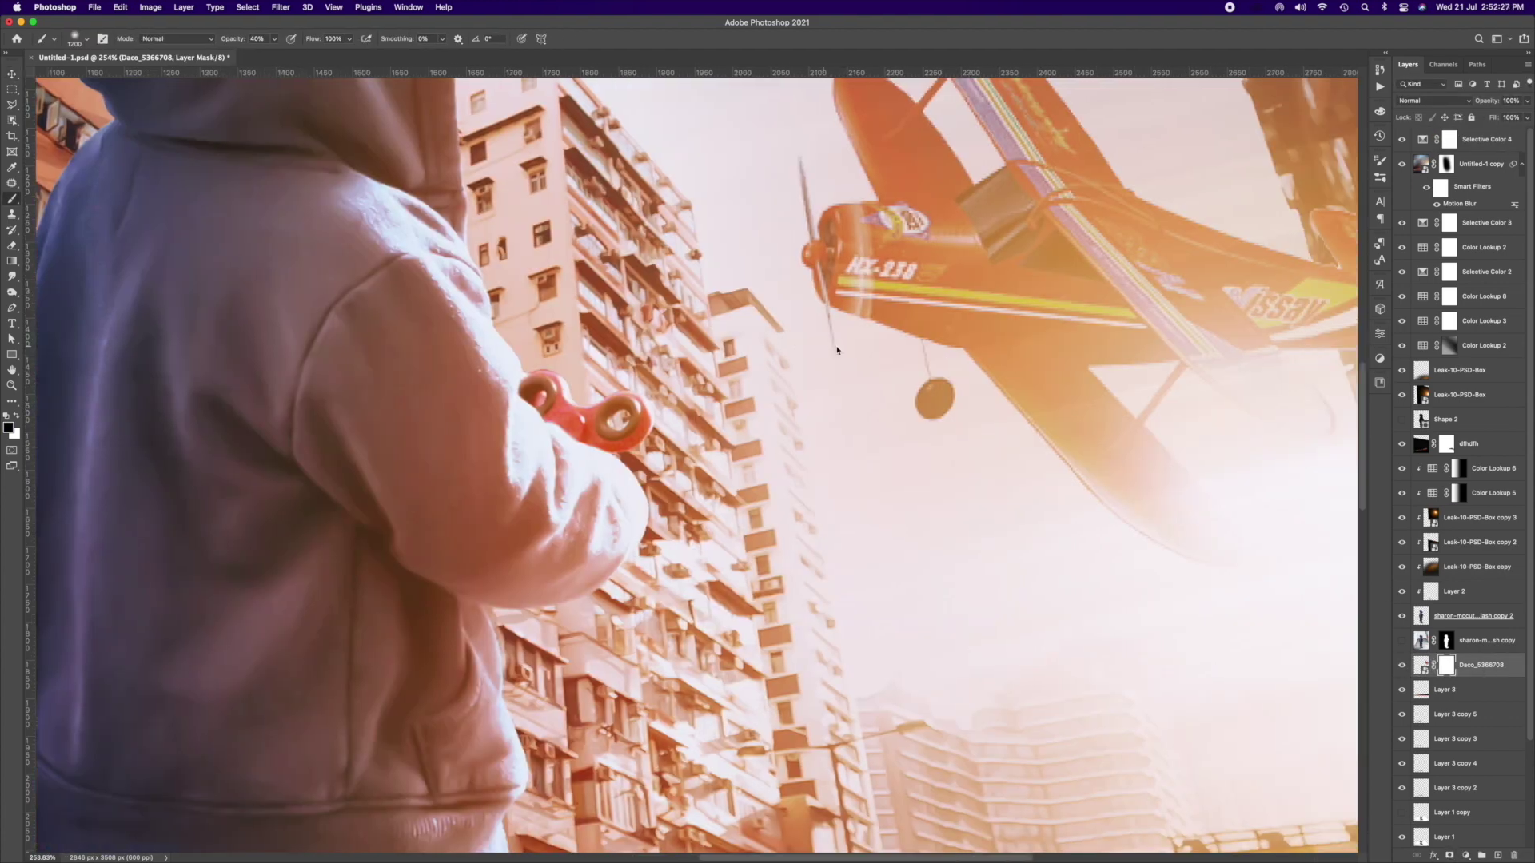
right_click(696, 324)
click(227, 40)
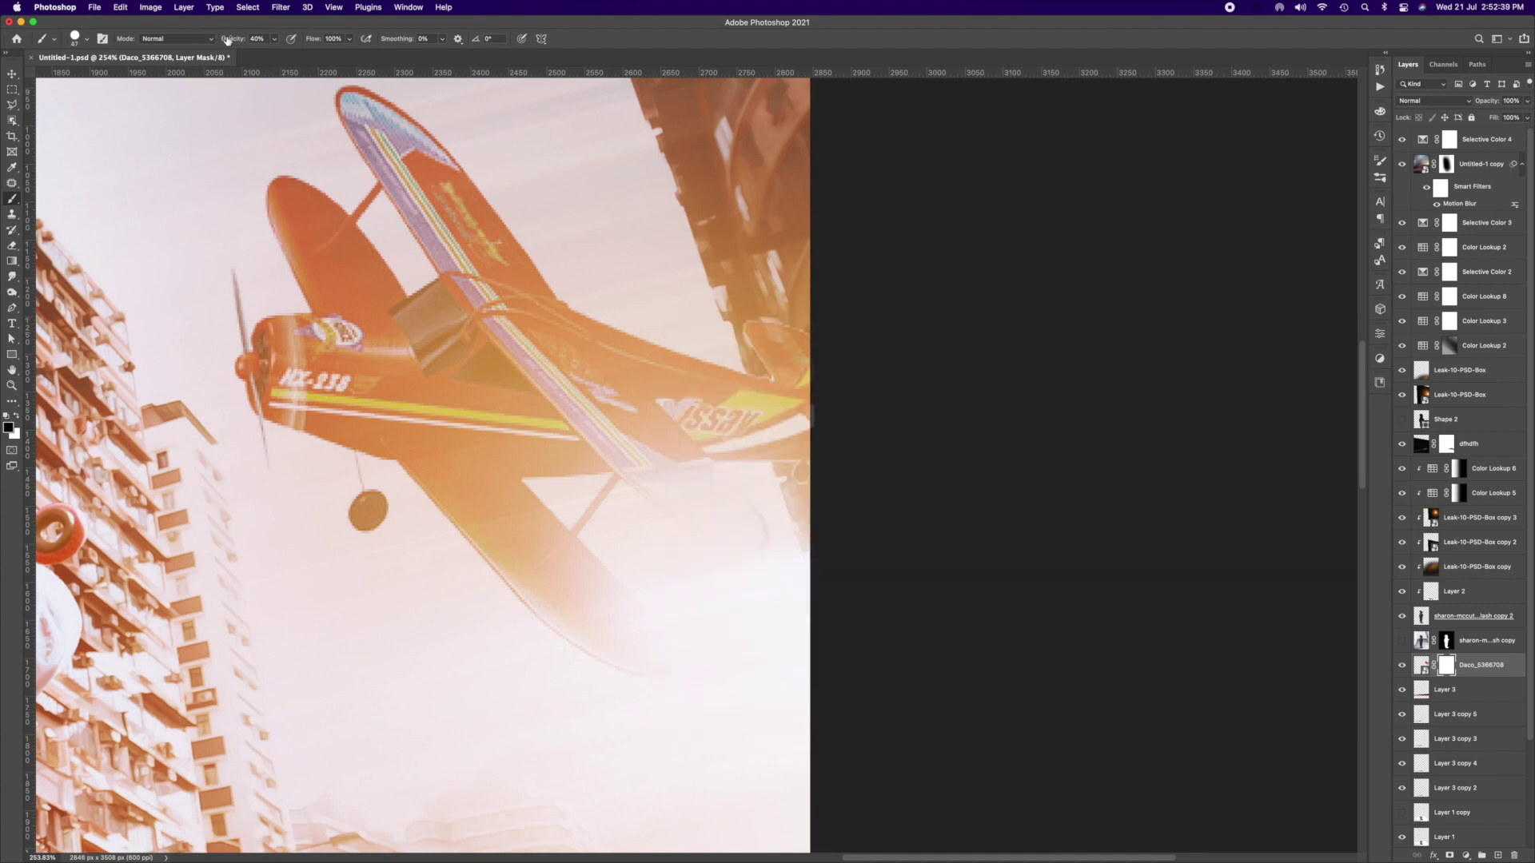
- Scale the plane to about 120%, move it up-left, tilt it ~4°, then delete its mask
key(super+0)
key(super+t)
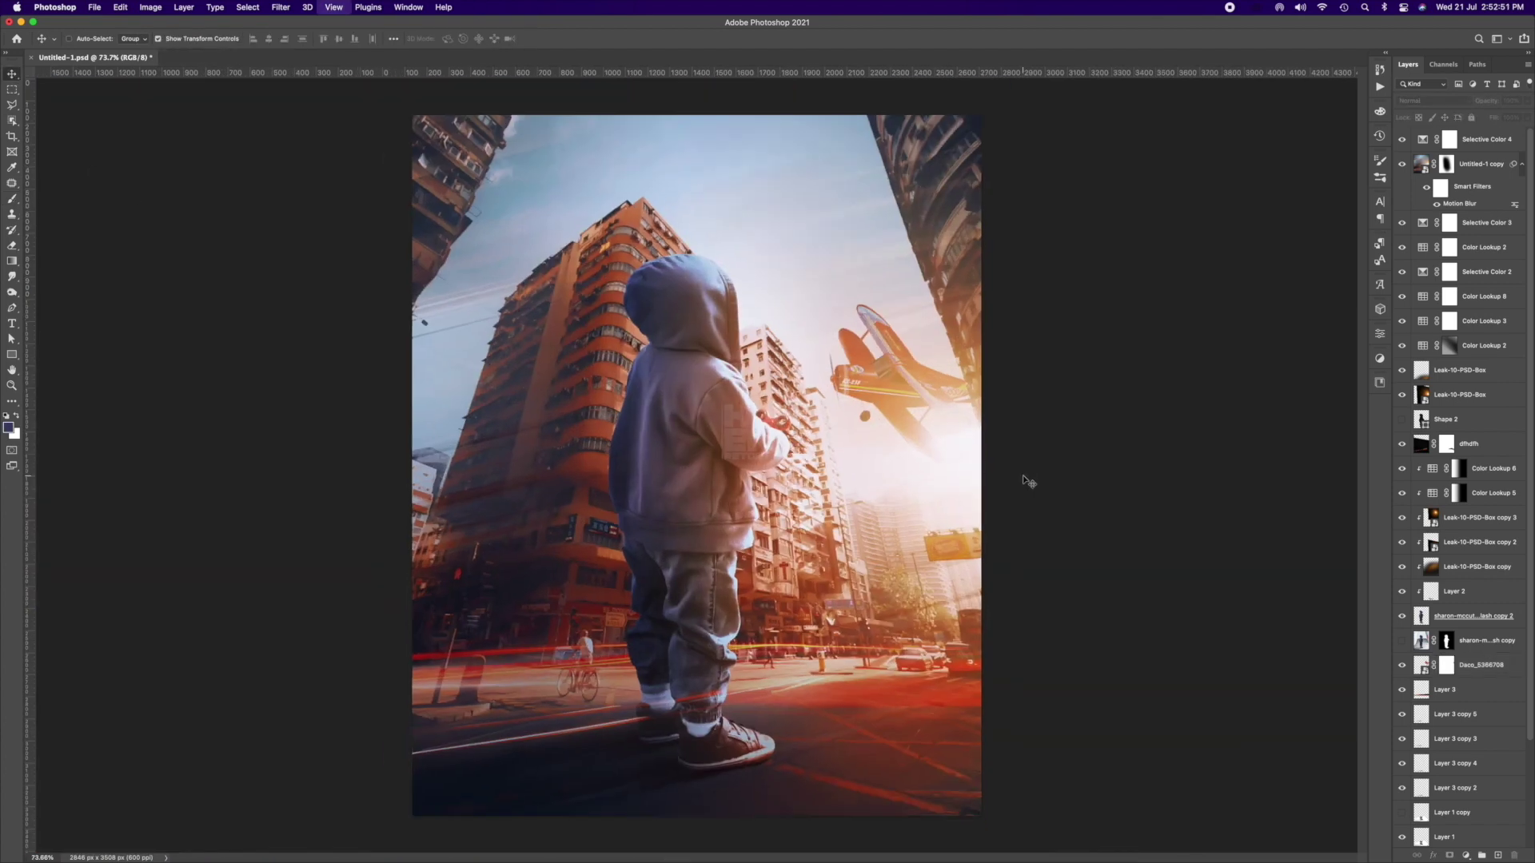
drag(1032, 464, 1040, 486)
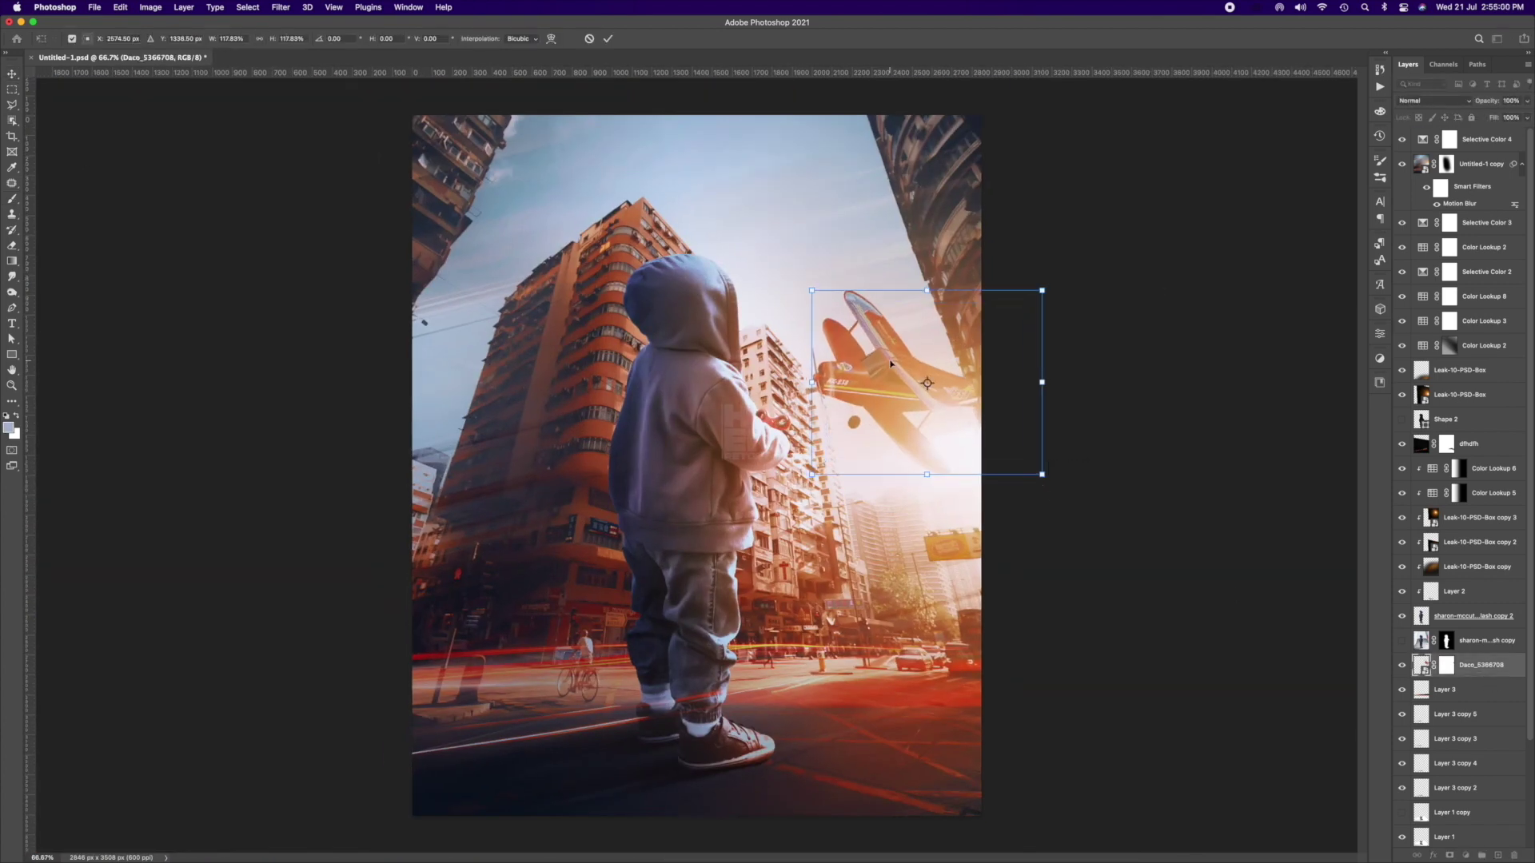
drag(890, 364, 879, 313)
key(Return)
drag(1020, 236, 1056, 205)
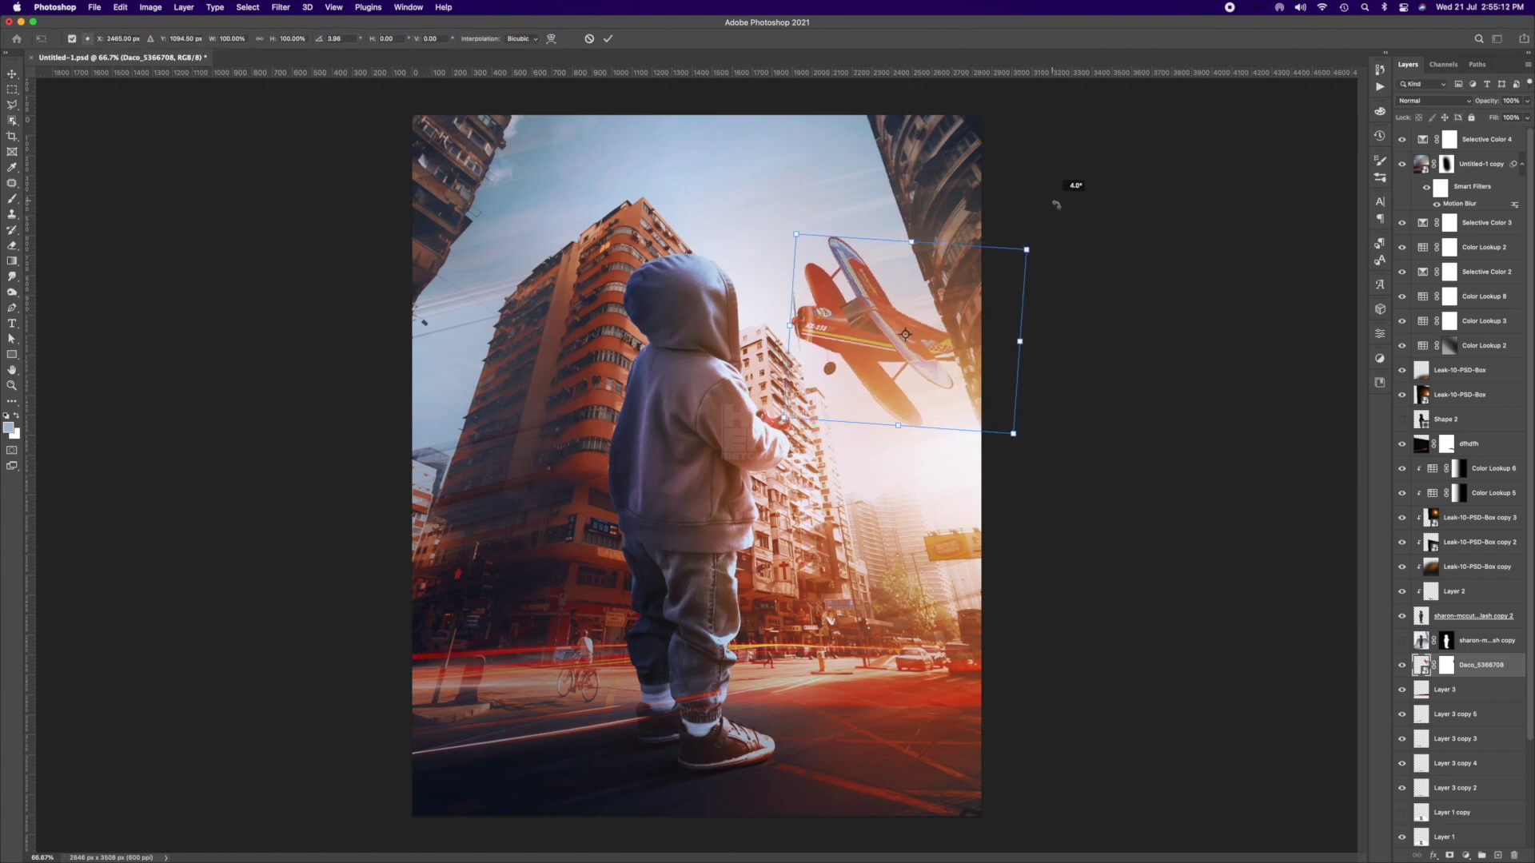
key(Return)
right_click(1450, 665)
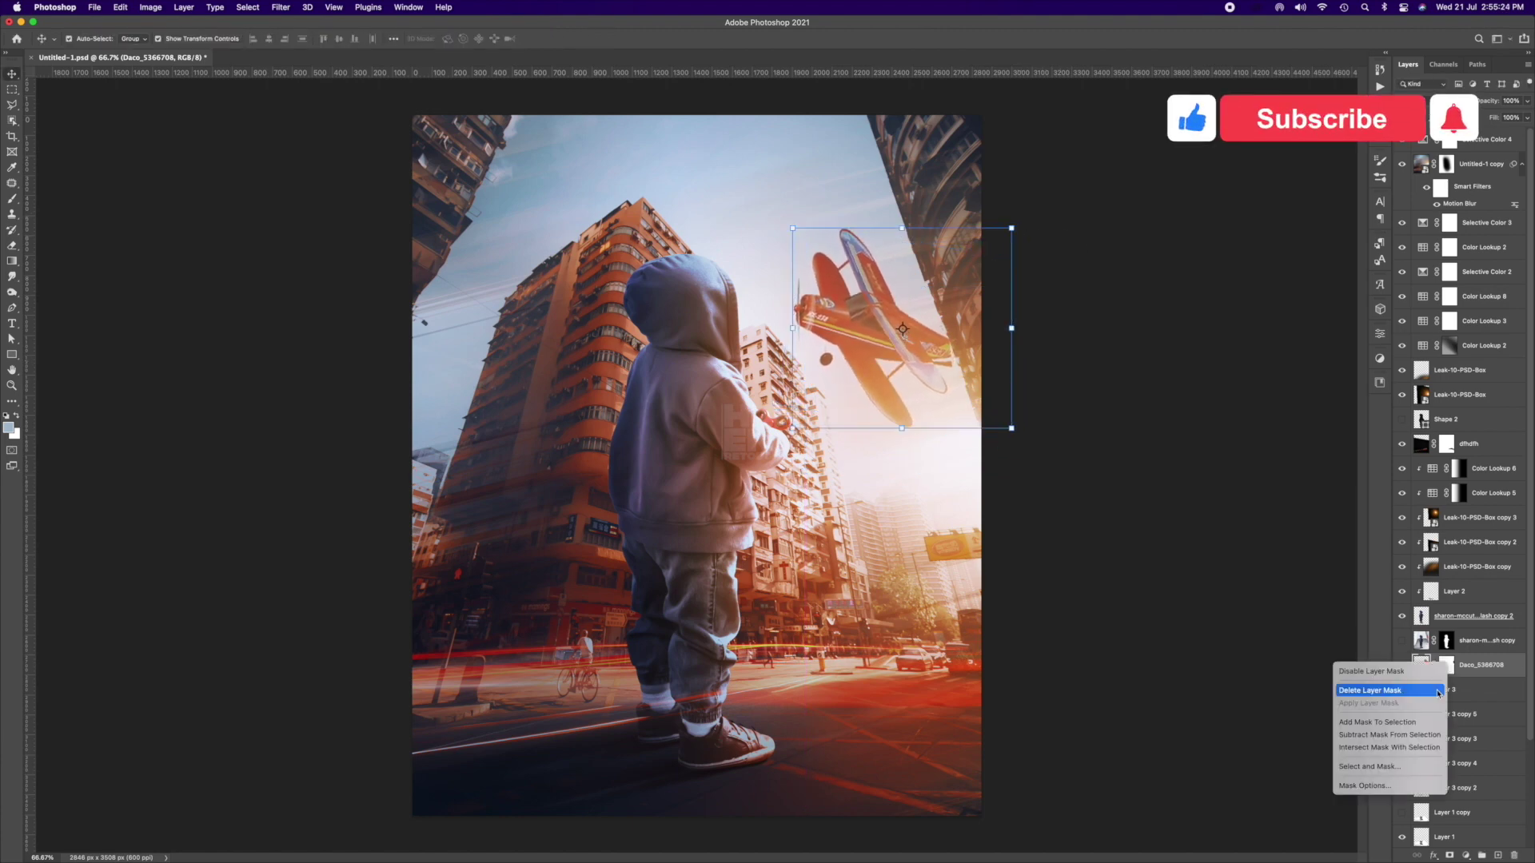
click(1407, 686)
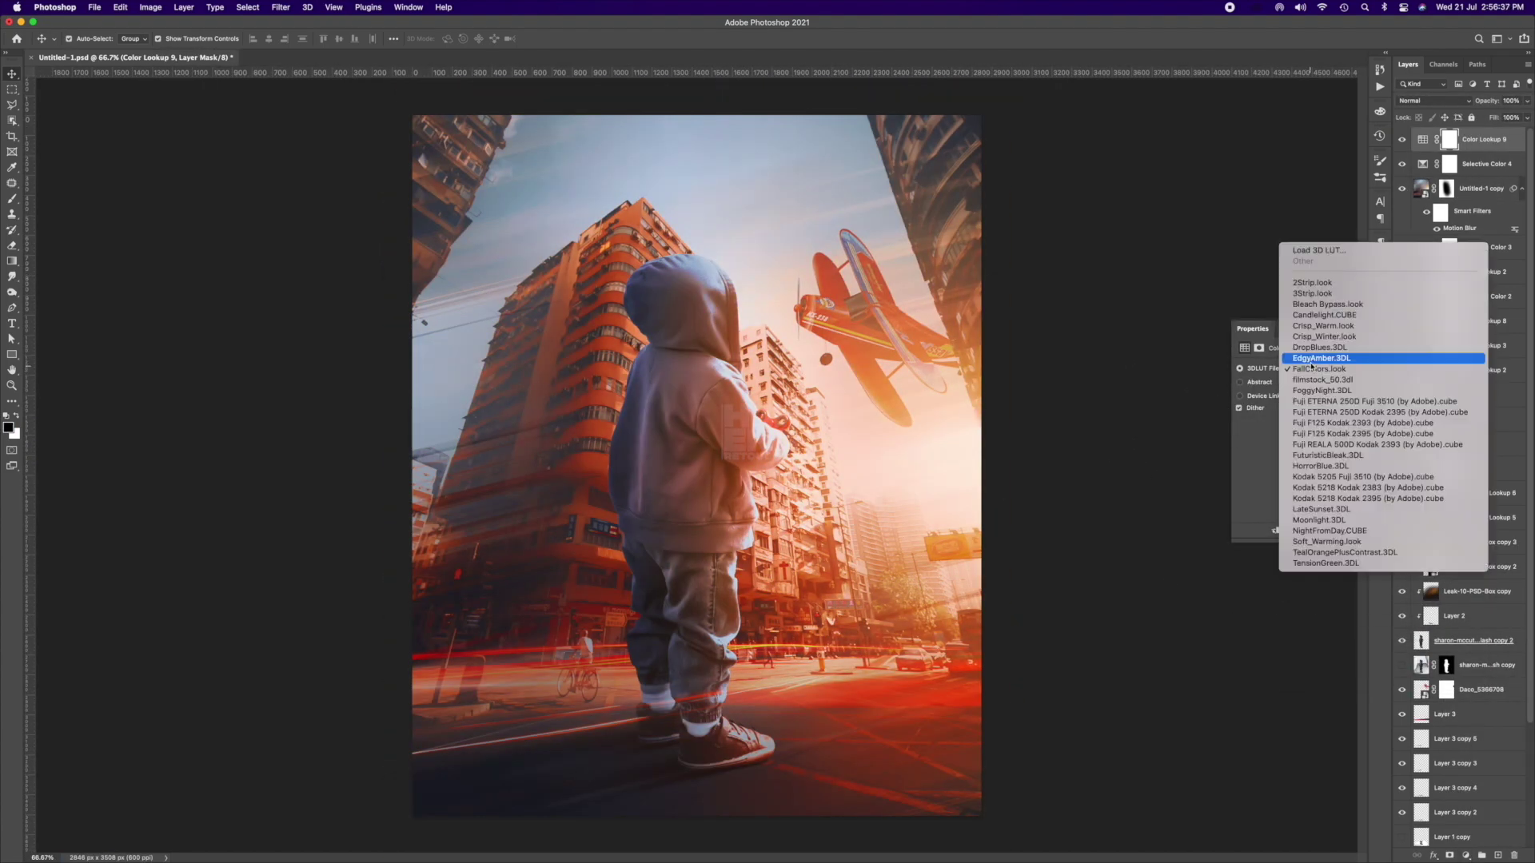
- Set Color Lookup 9 to EdgyAmber in Soft Light at 30% opacity, below Untitled-1 copy
click(1312, 358)
key(shift+plus)
key(shift+plus)
key(shift+plus)
key(shift+plus)
key(shift+plus)
key(shift+plus)
key(shift+plus)
key(shift+plus)
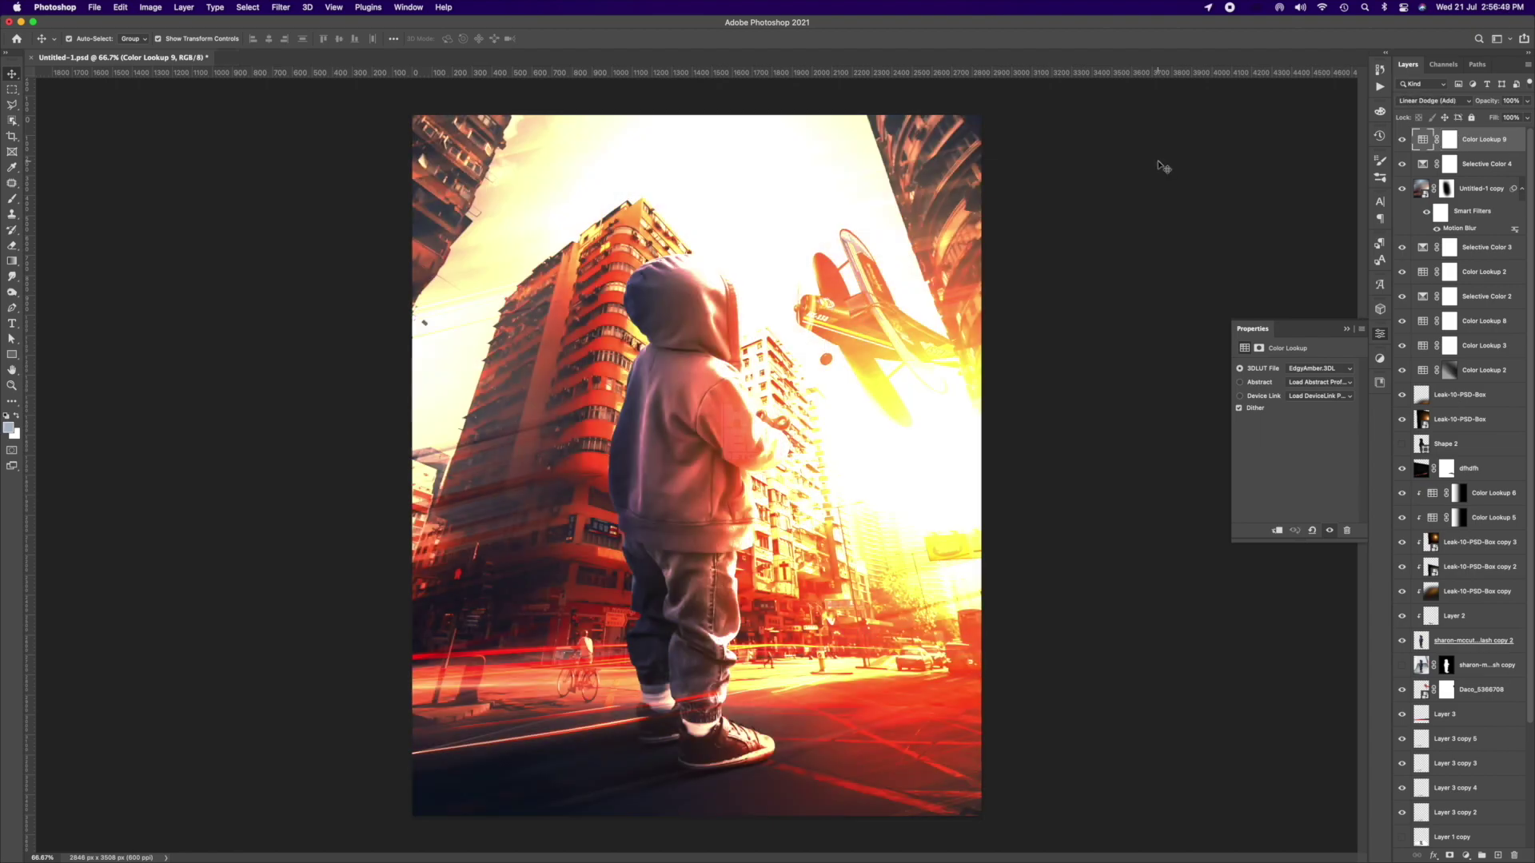
key(shift+plus)
key(shift+plus)
key(2)
key(9)
key(shift+plus)
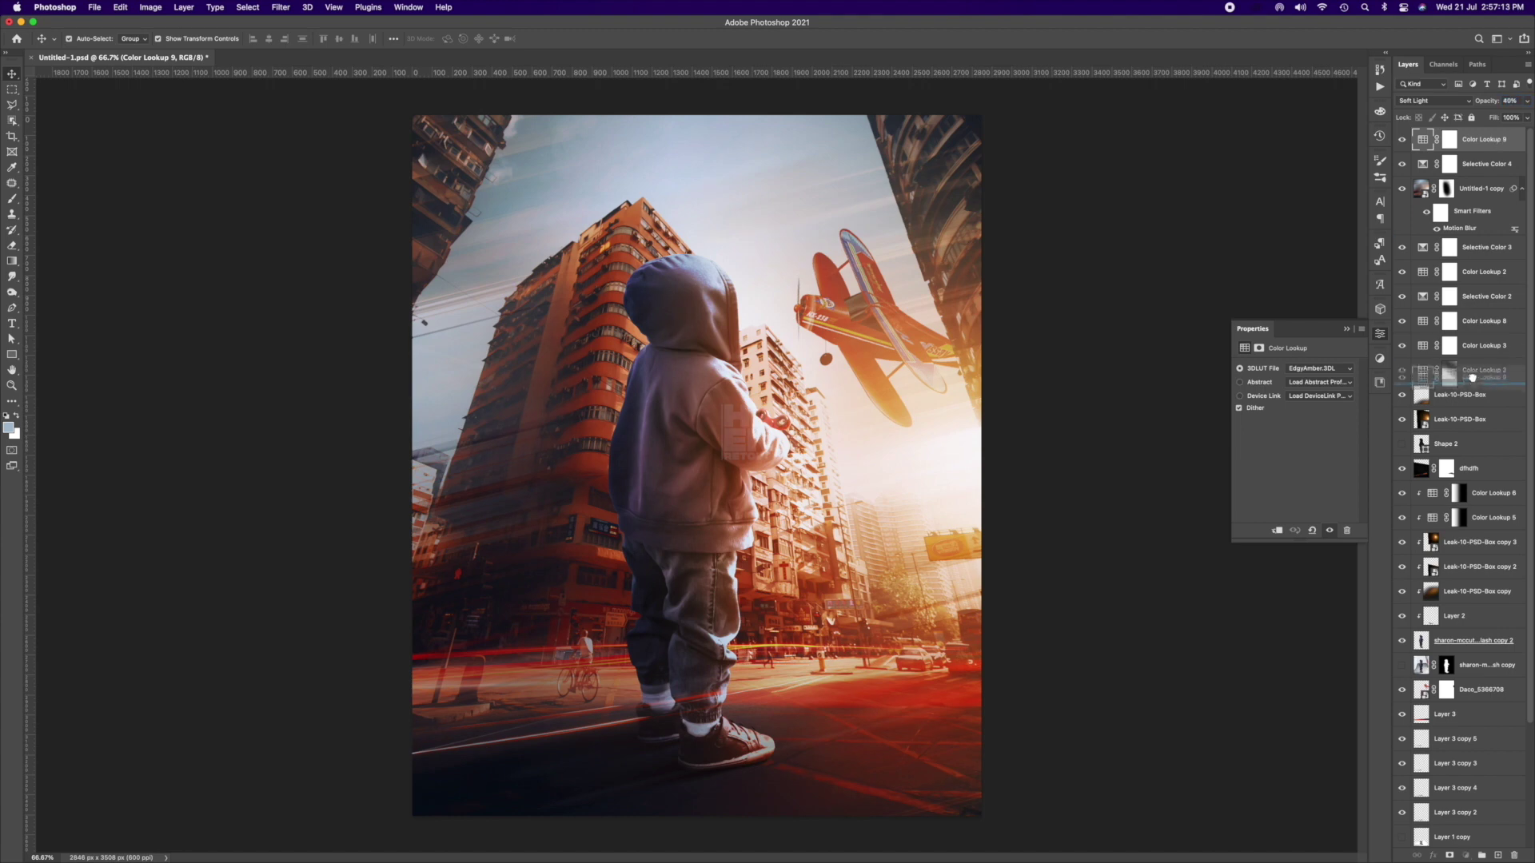
drag(1472, 377, 1473, 384)
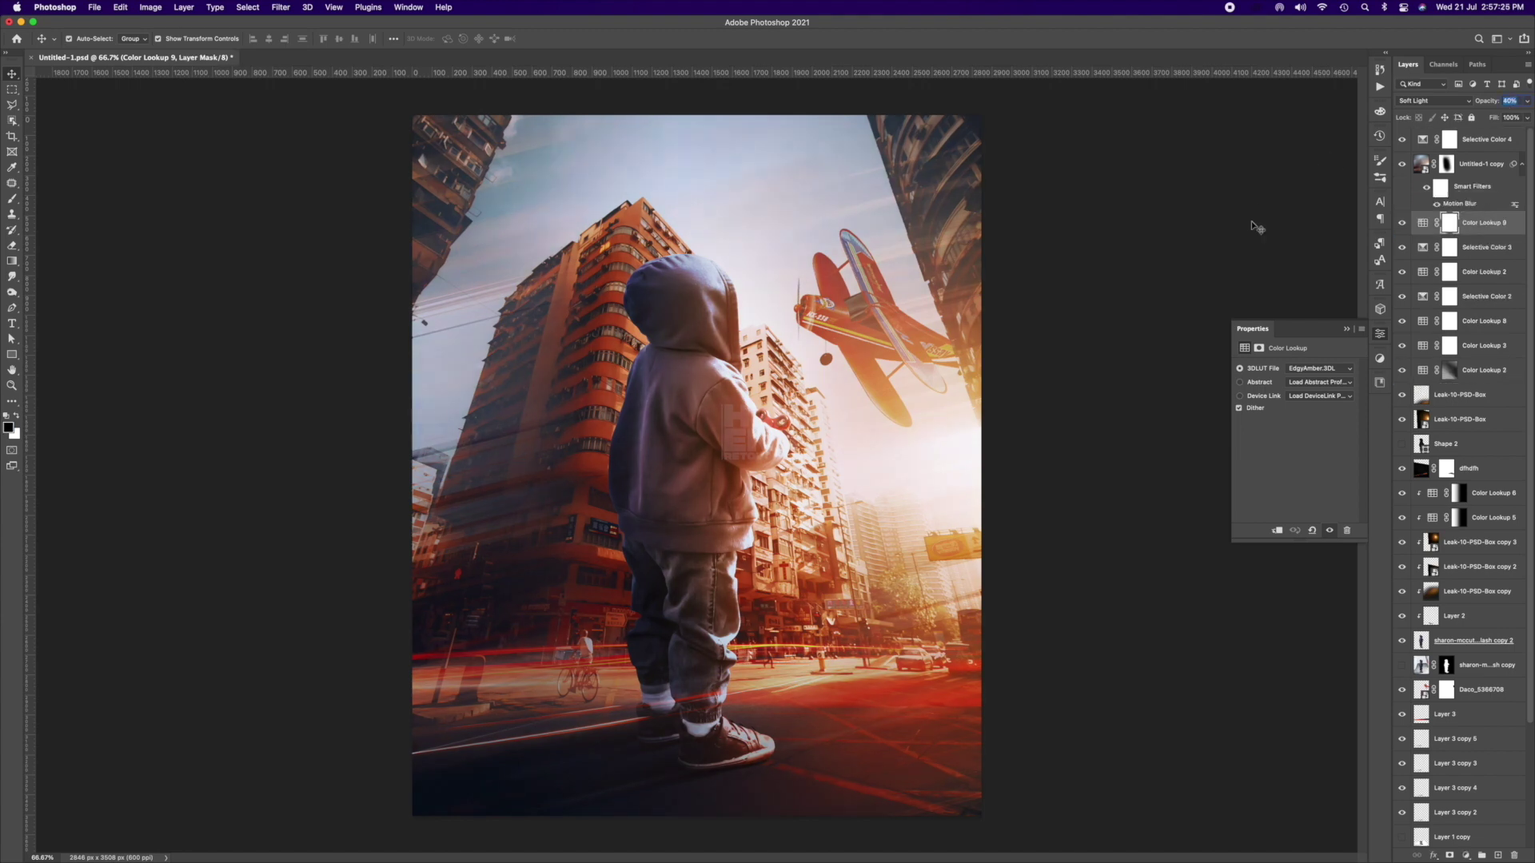
key(3)
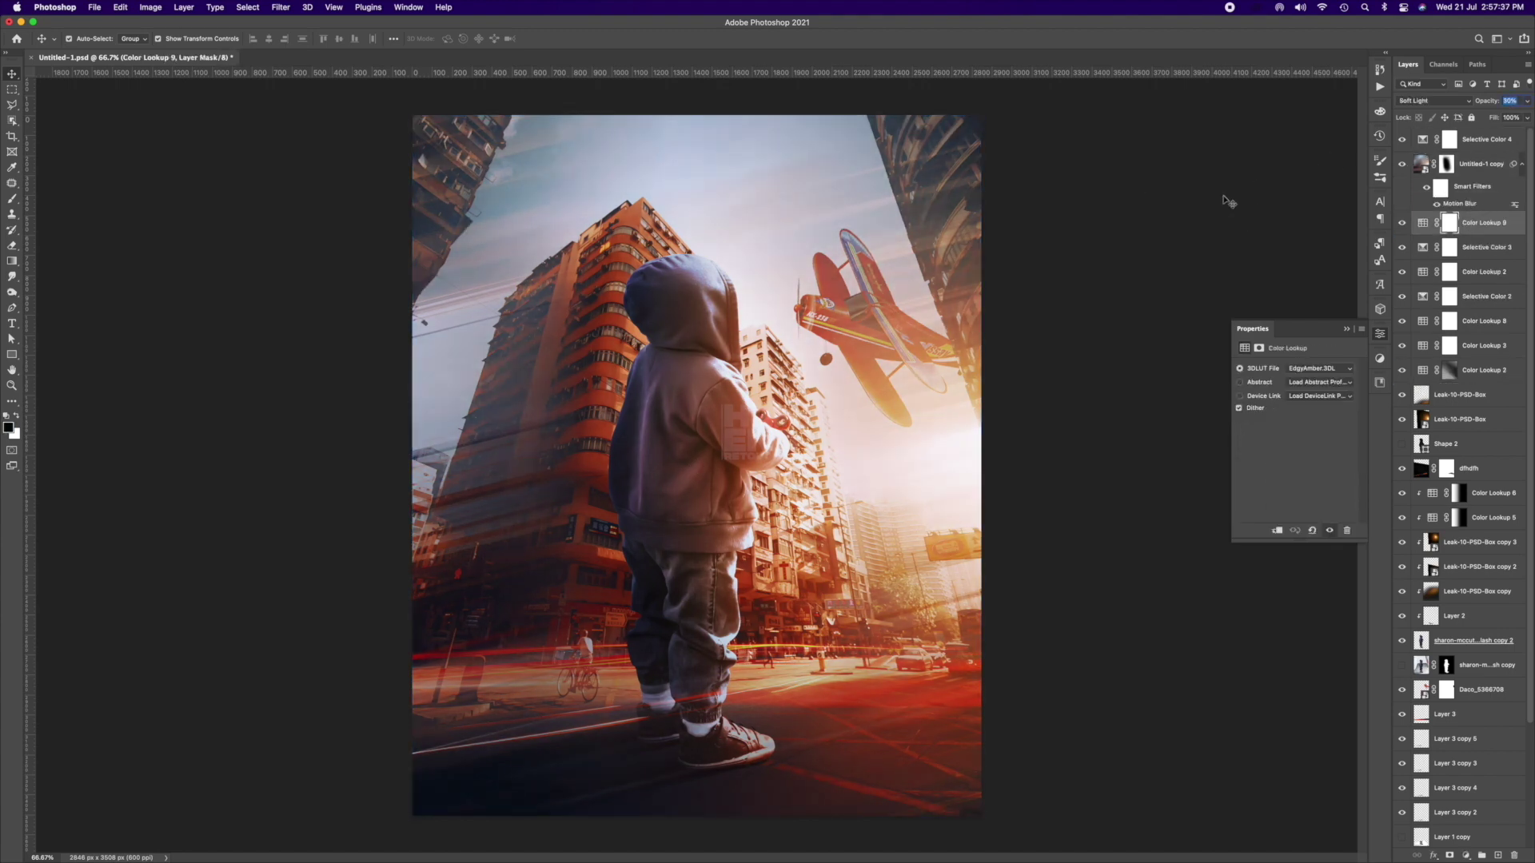
click(1190, 333)
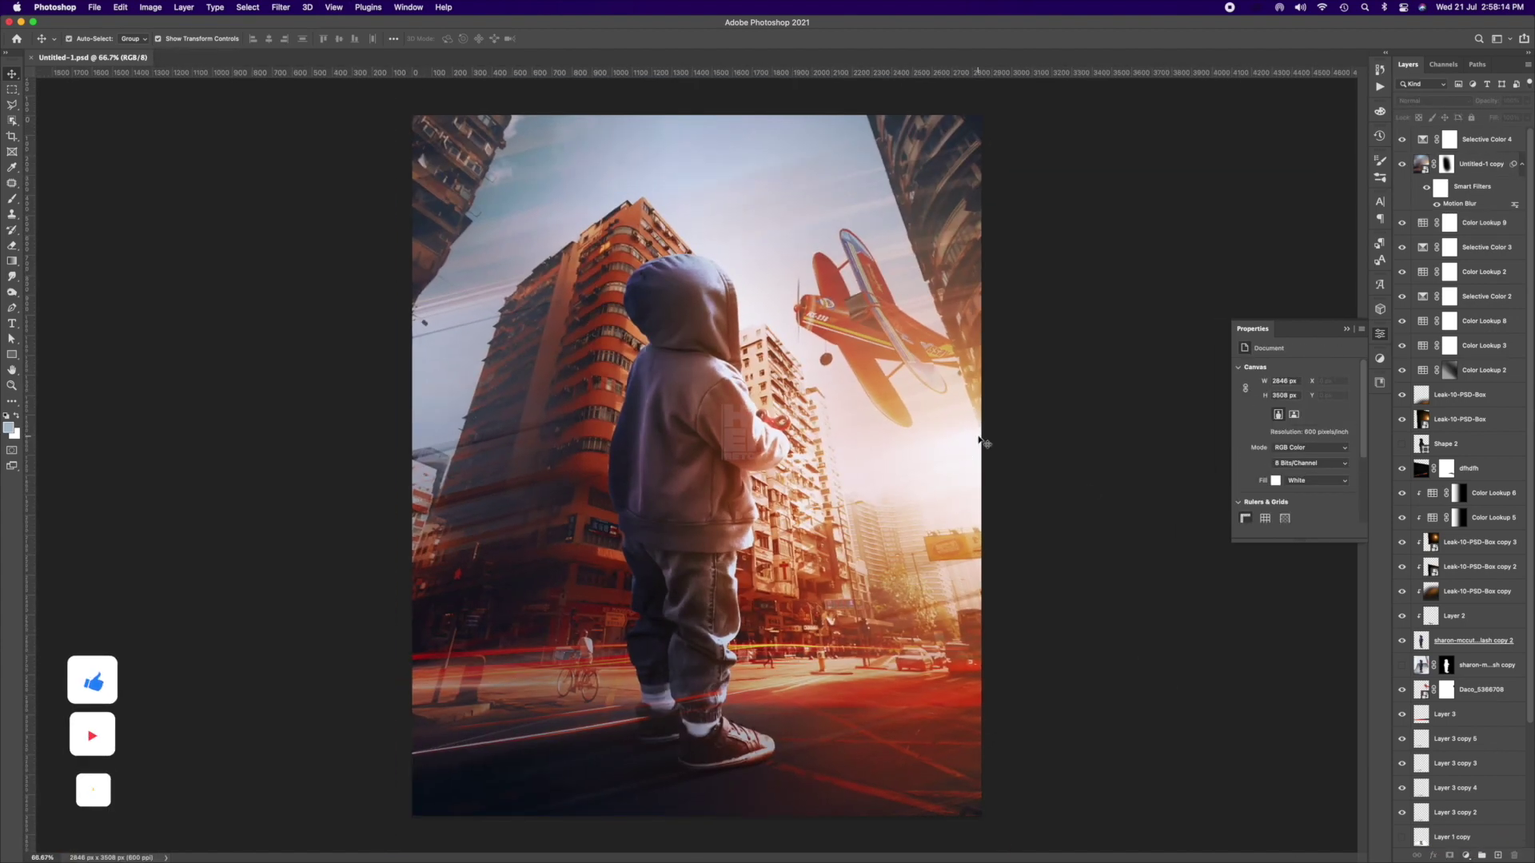
- Add Selective Color 5 with the Whites' Cyan pushed to +100
click(1473, 857)
click(1487, 832)
mouse_move(1296, 407)
mouse_down()
mouse_move(1348, 407)
mouse_move(1287, 430)
mouse_up()
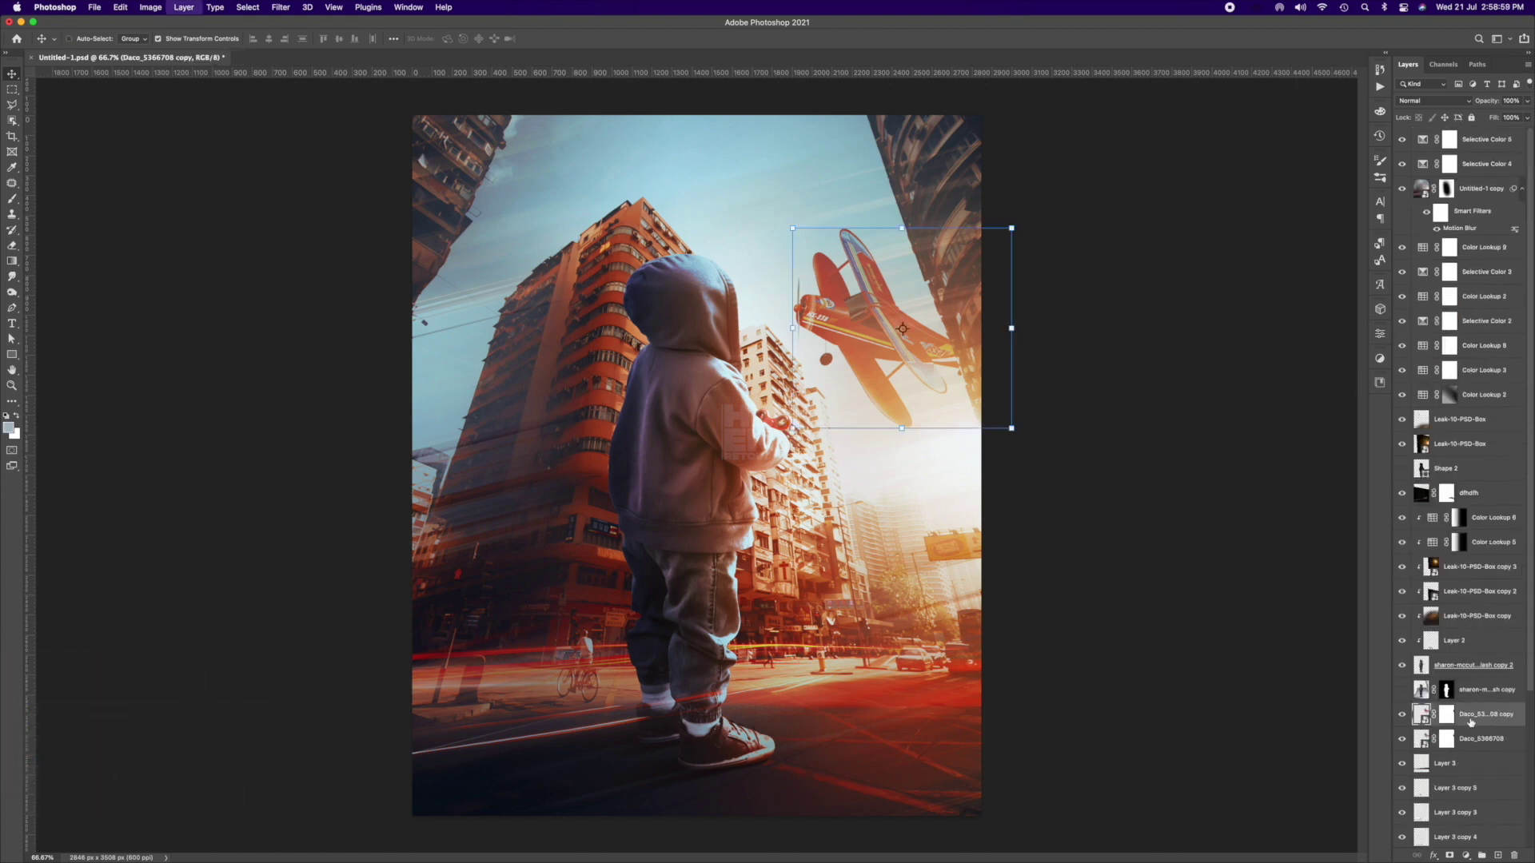
- Apply a Motion Blur with distance 2000 to the Daco copy layer
click(280, 7)
mouse_move(284, 161)
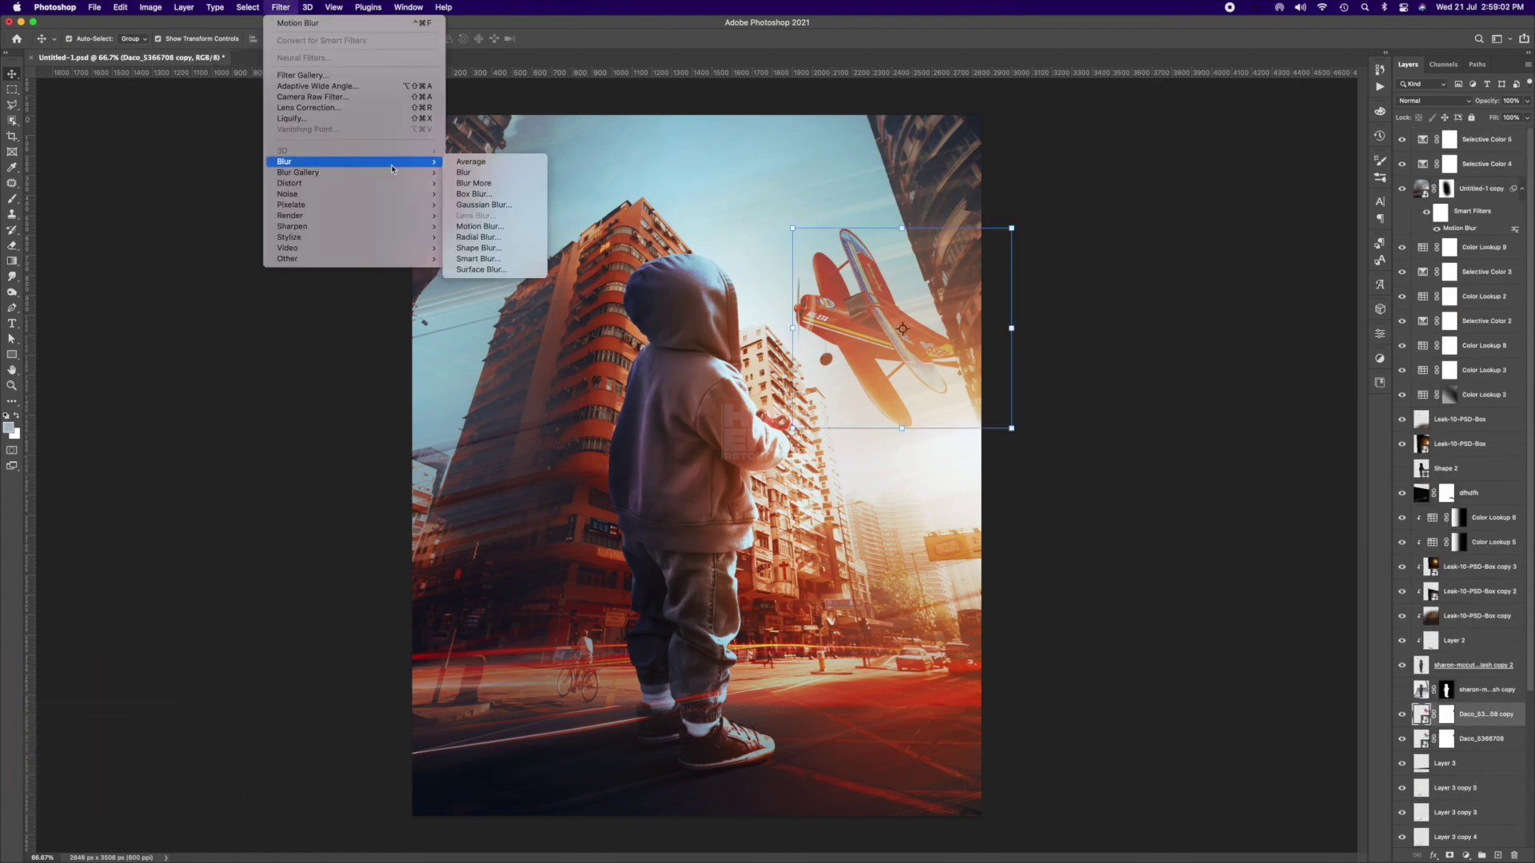
click(488, 258)
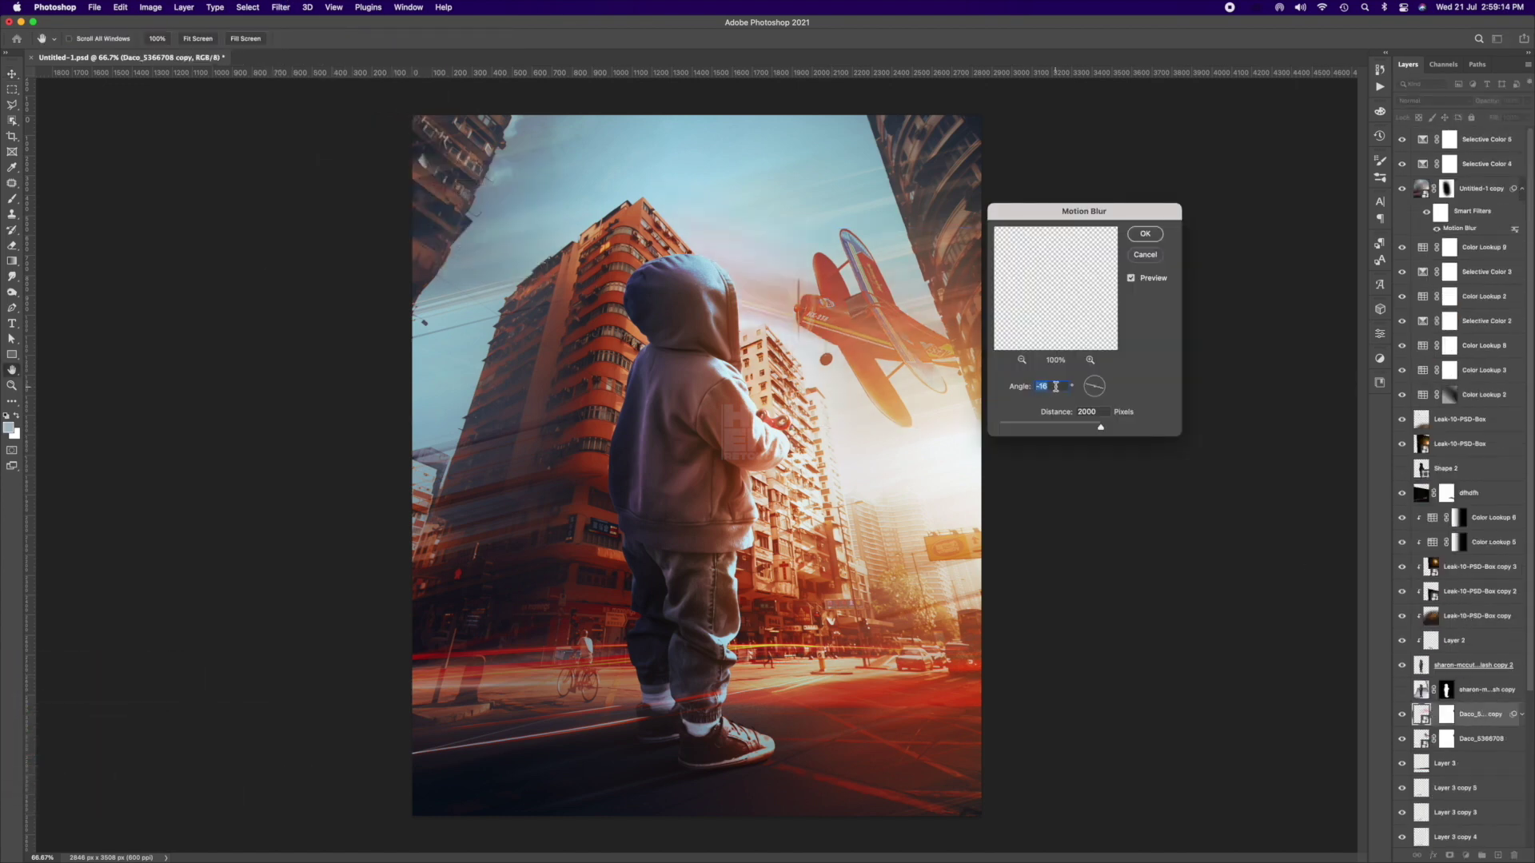
click(1144, 233)
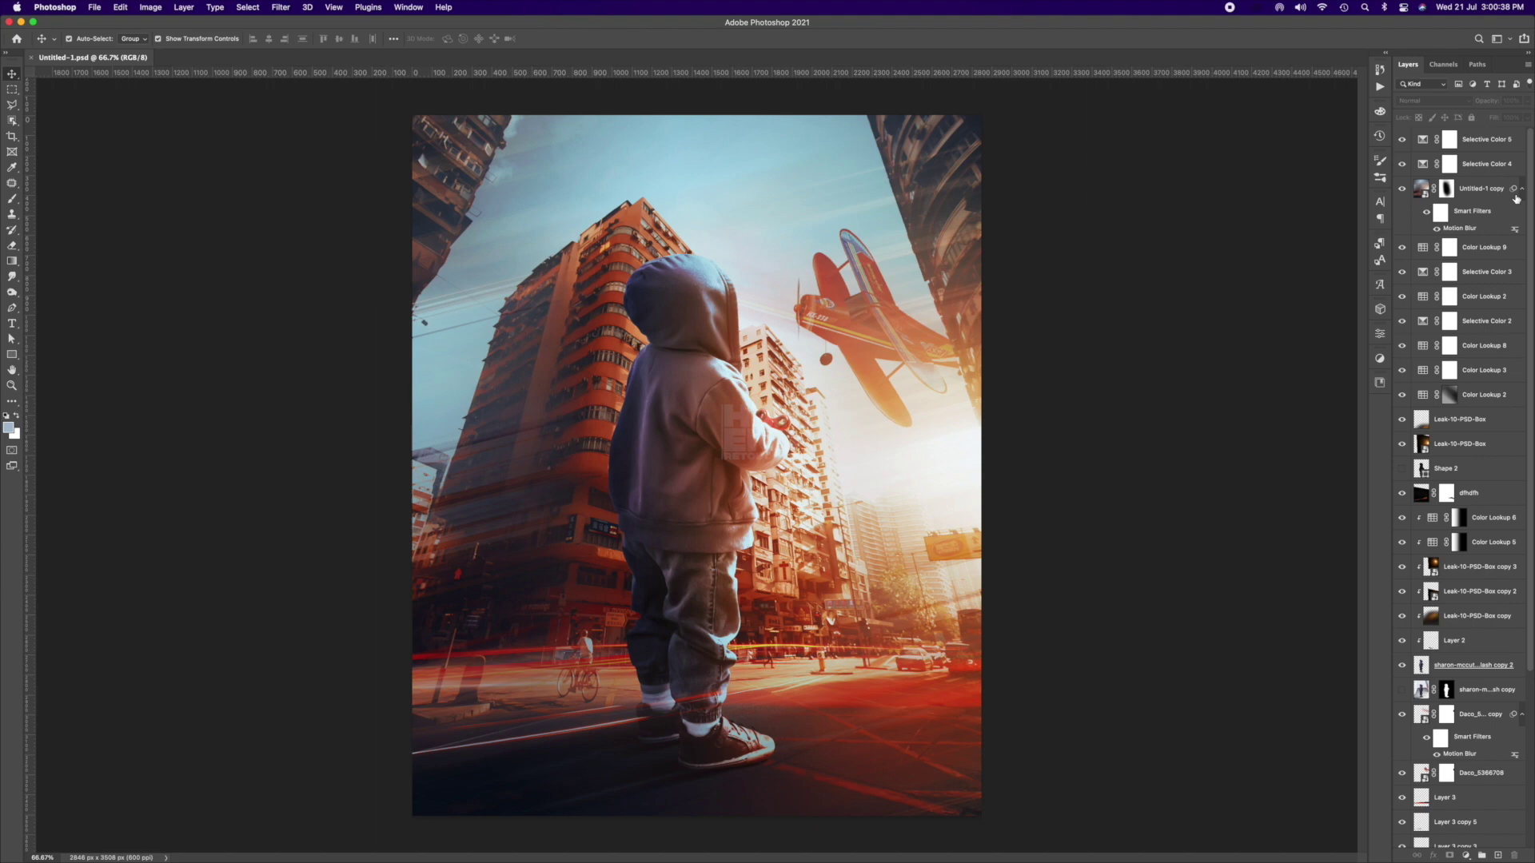
- Fade Untitled-1 copy to 45% and move, widen and tilt the red light streaks onto the street
click(1517, 198)
click(1509, 100)
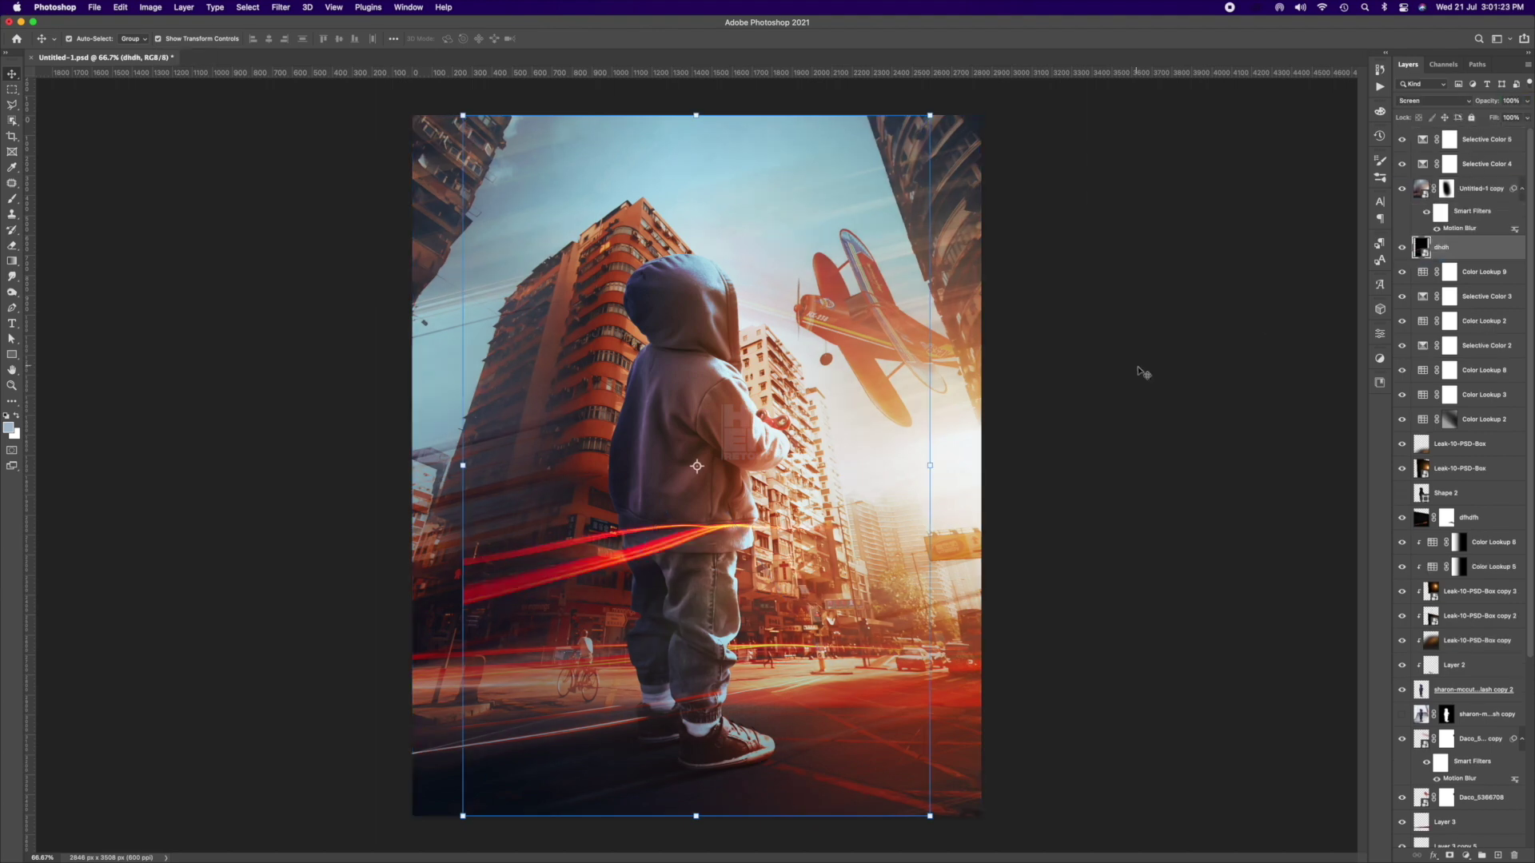
drag(873, 399, 877, 572)
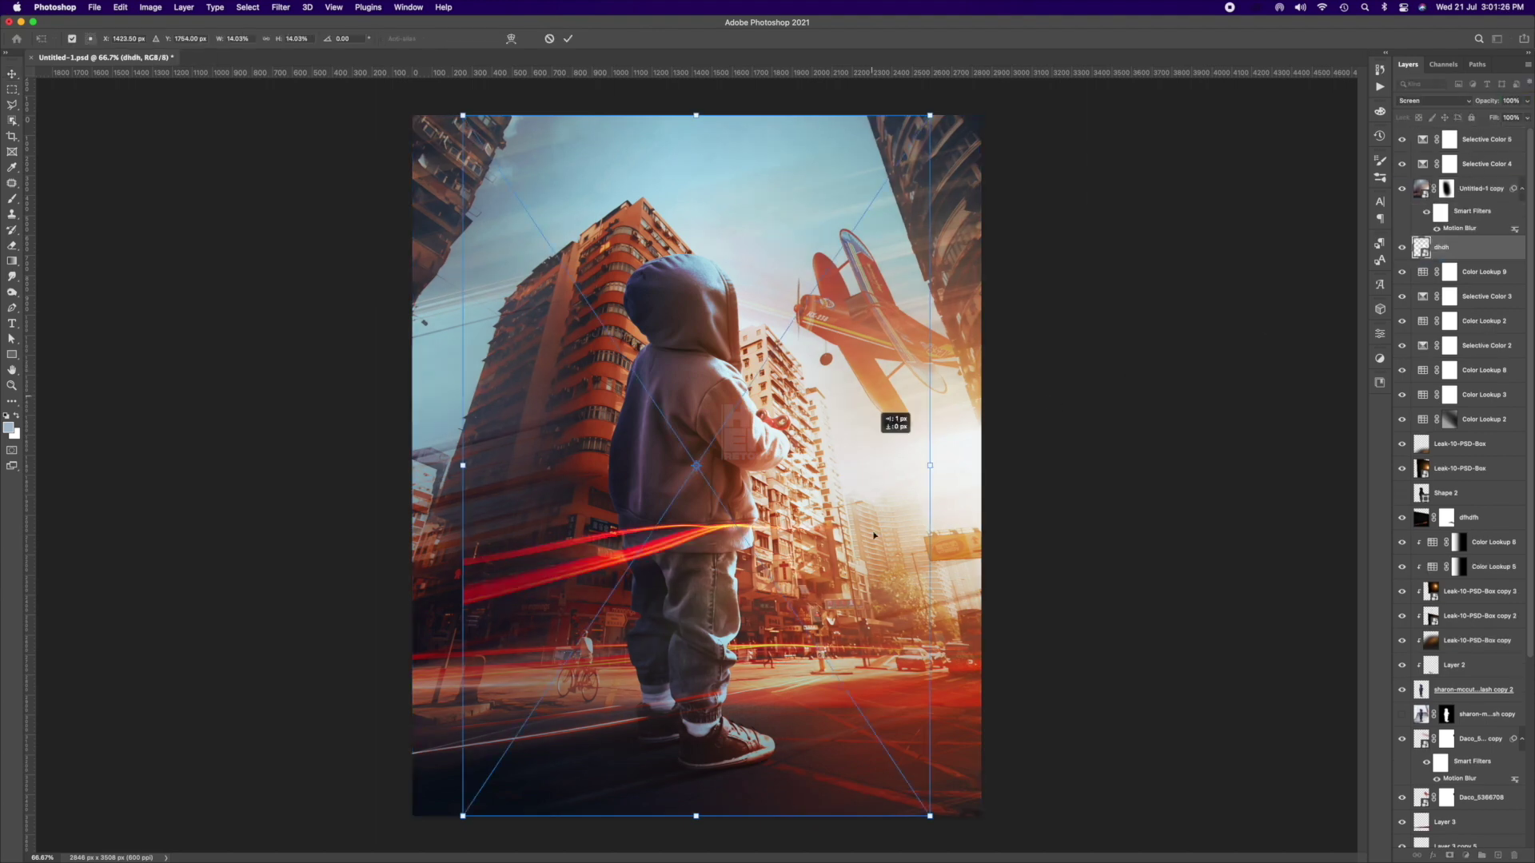
mouse_move(941, 624)
mouse_down()
mouse_move(1141, 576)
mouse_move(1176, 436)
mouse_up()
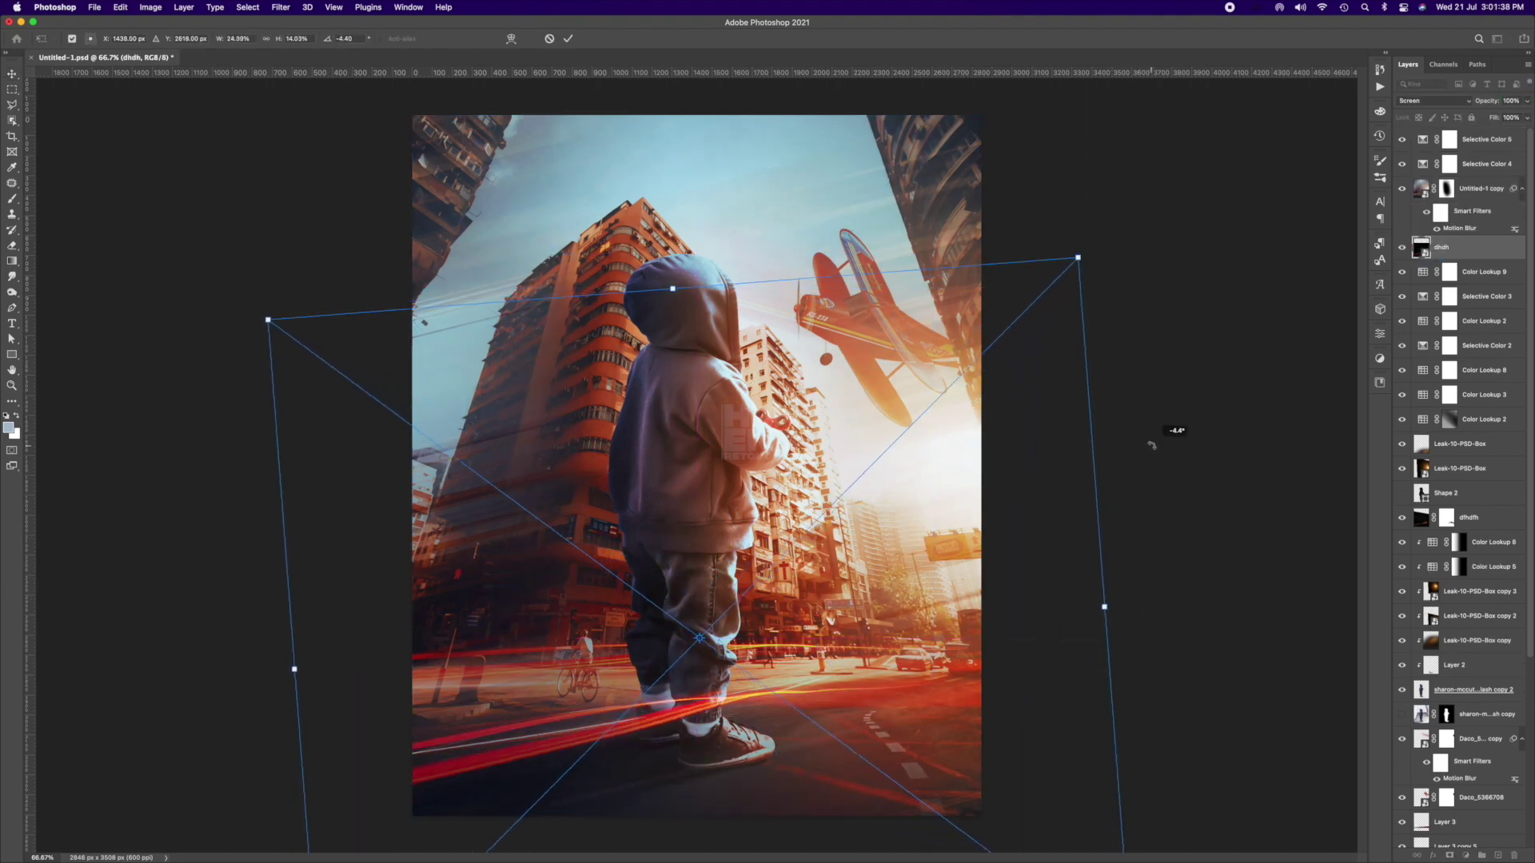
drag(925, 424, 895, 432)
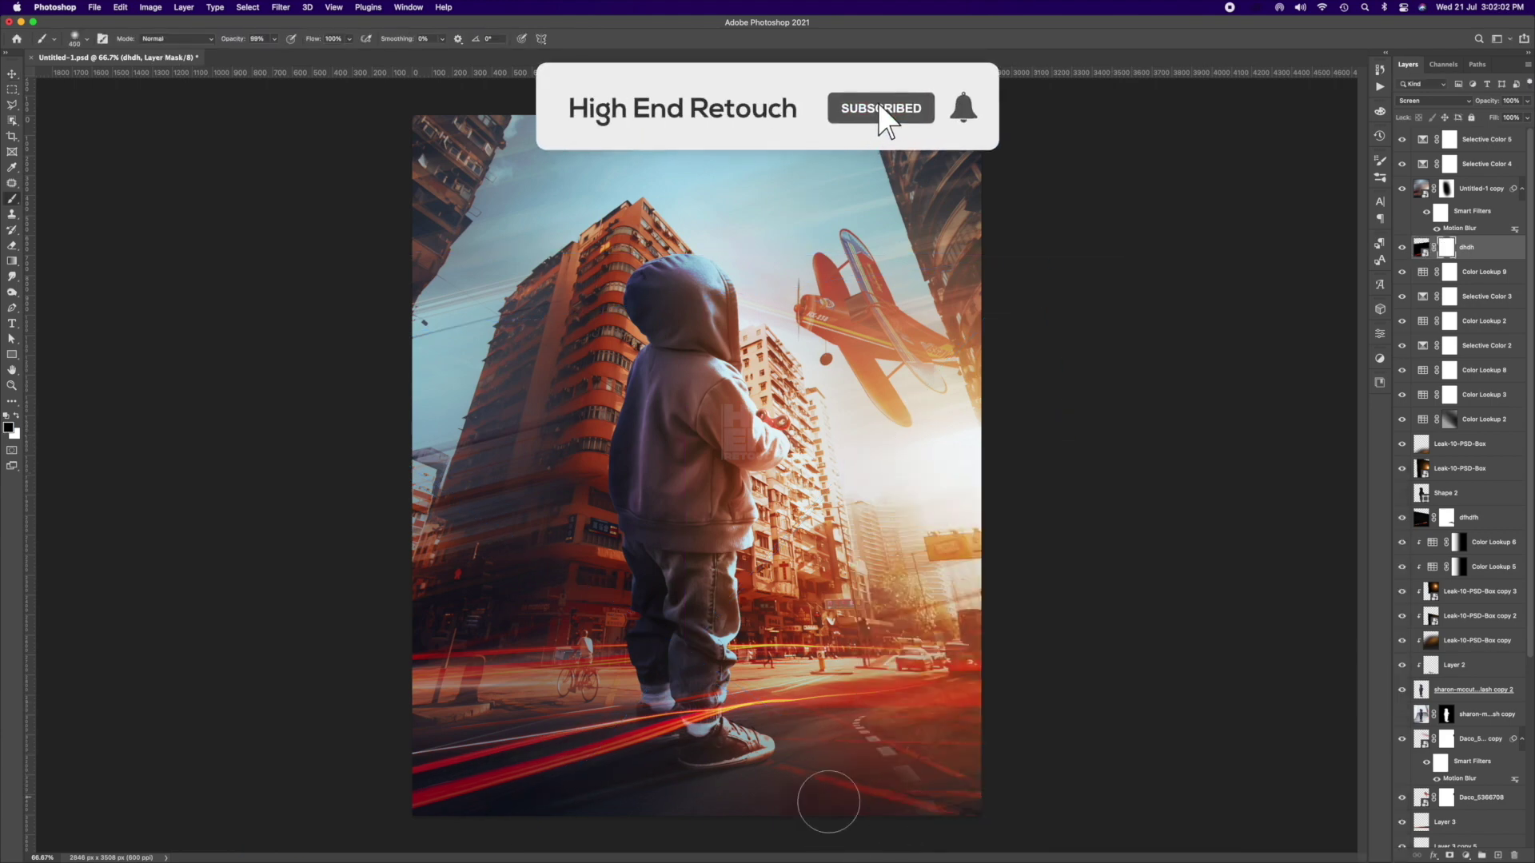
- Nudge and re-tilt the light streaks to follow the road, then commit the transform
key(shift+Left)
key(shift+Left)
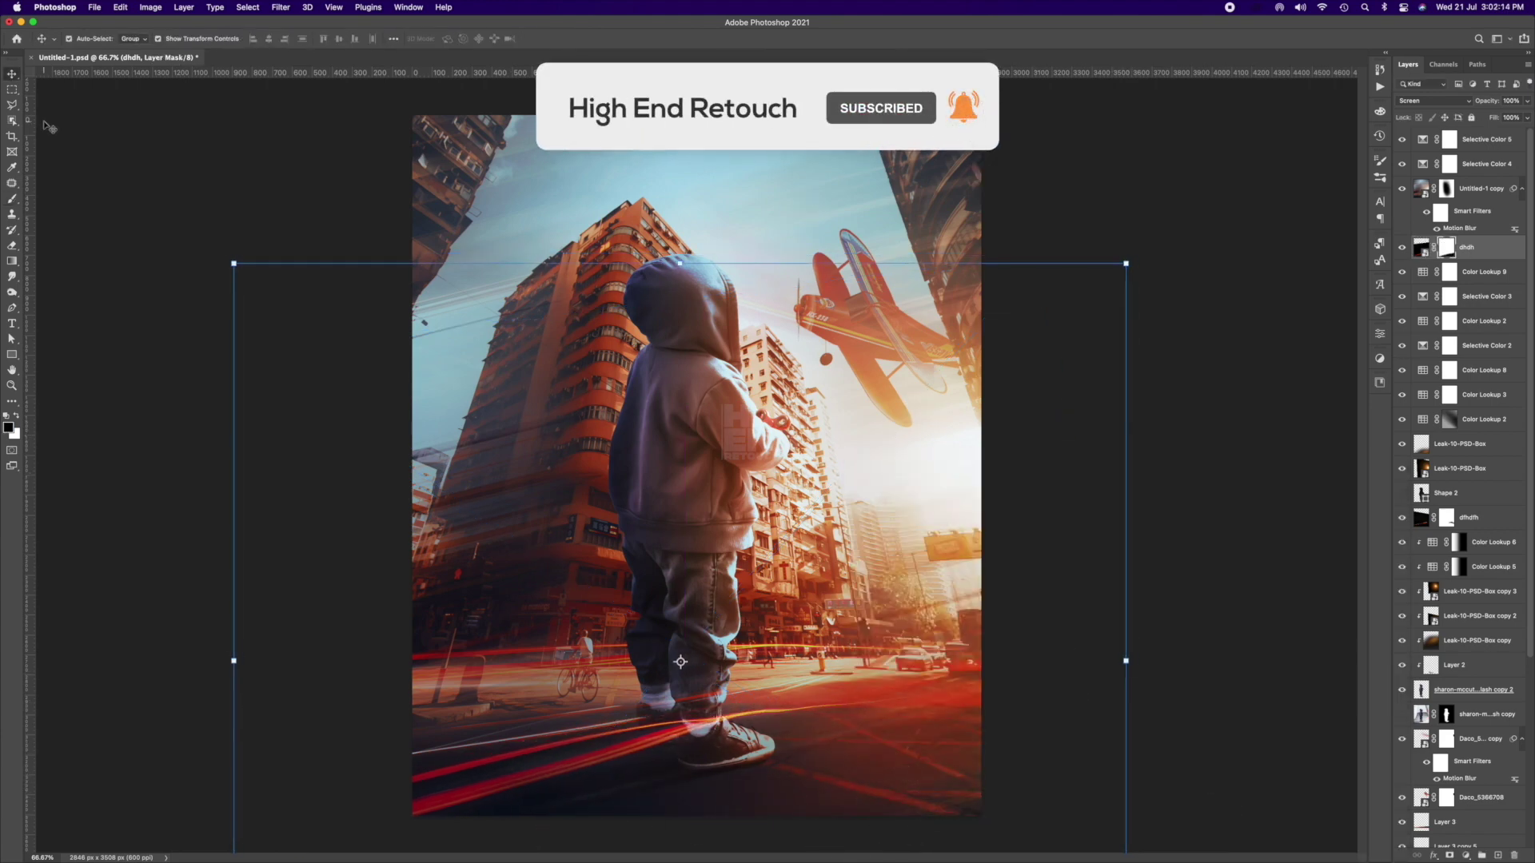
key(Down)
key(Down)
key(Down)
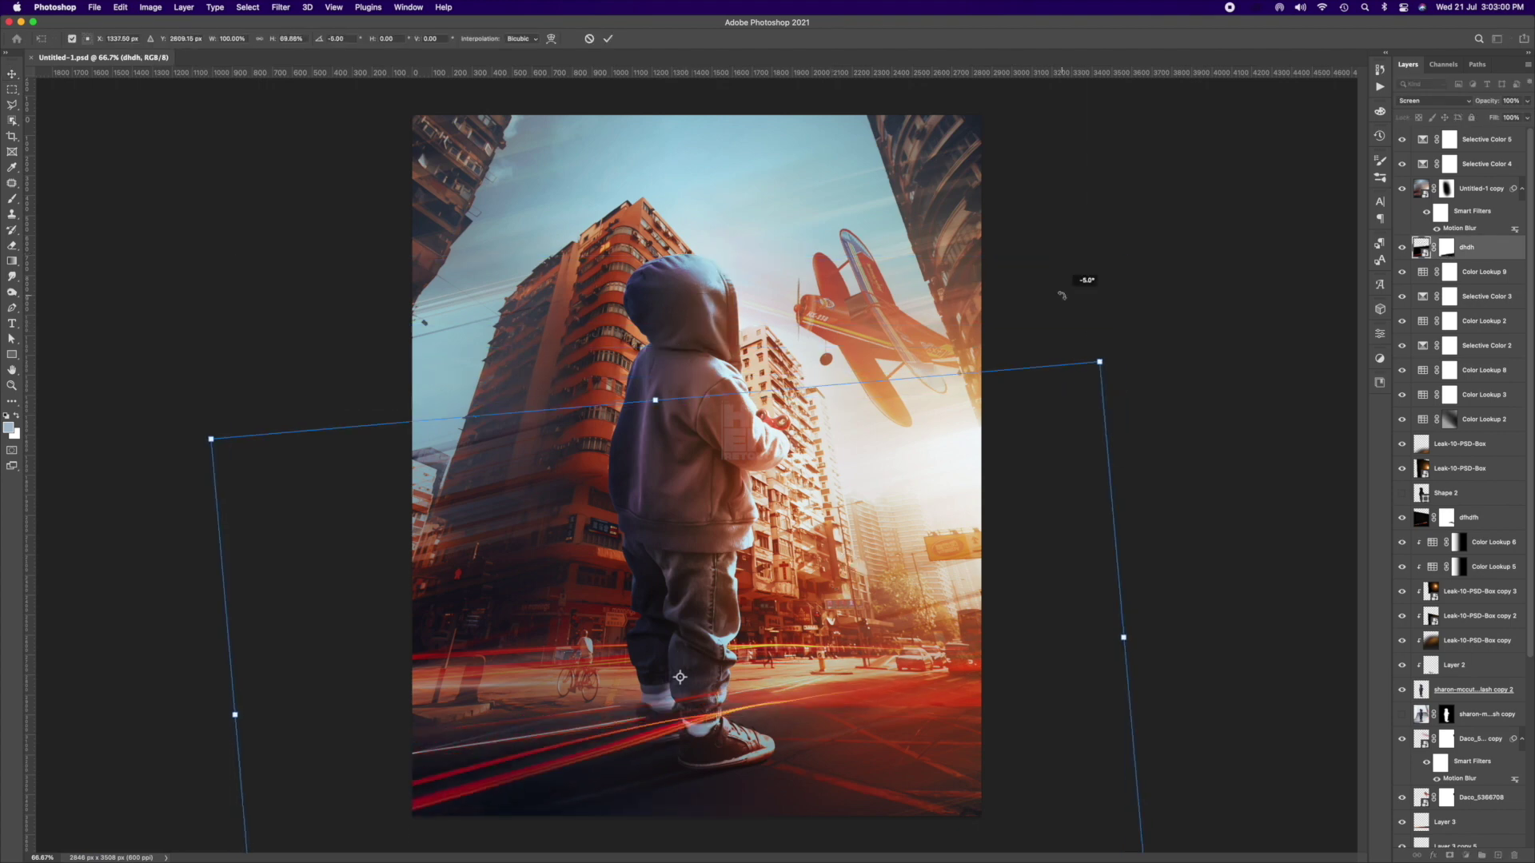
drag(833, 585, 1115, 288)
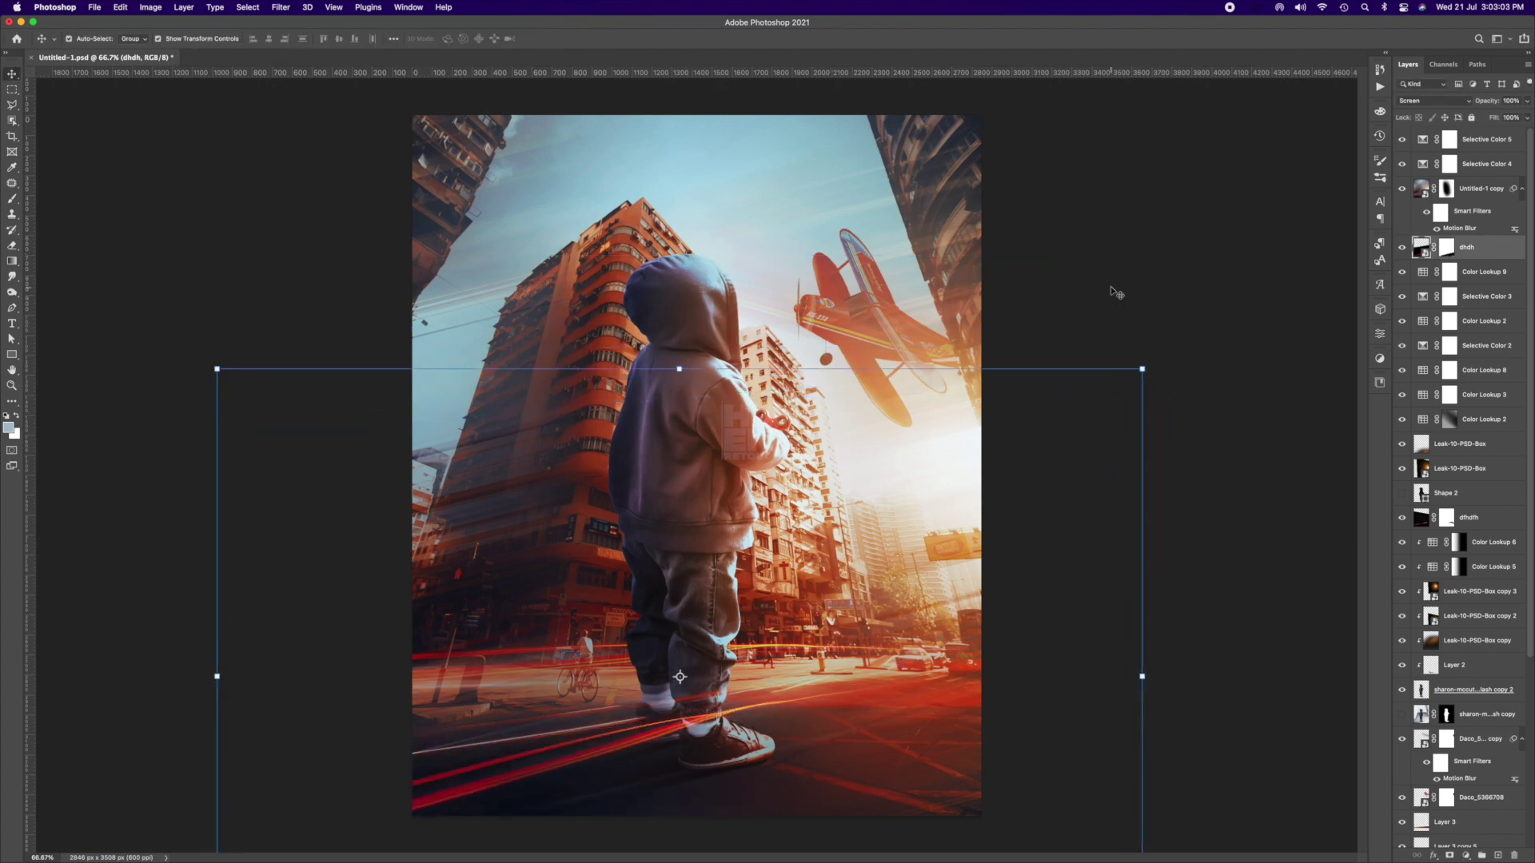
key(Return)
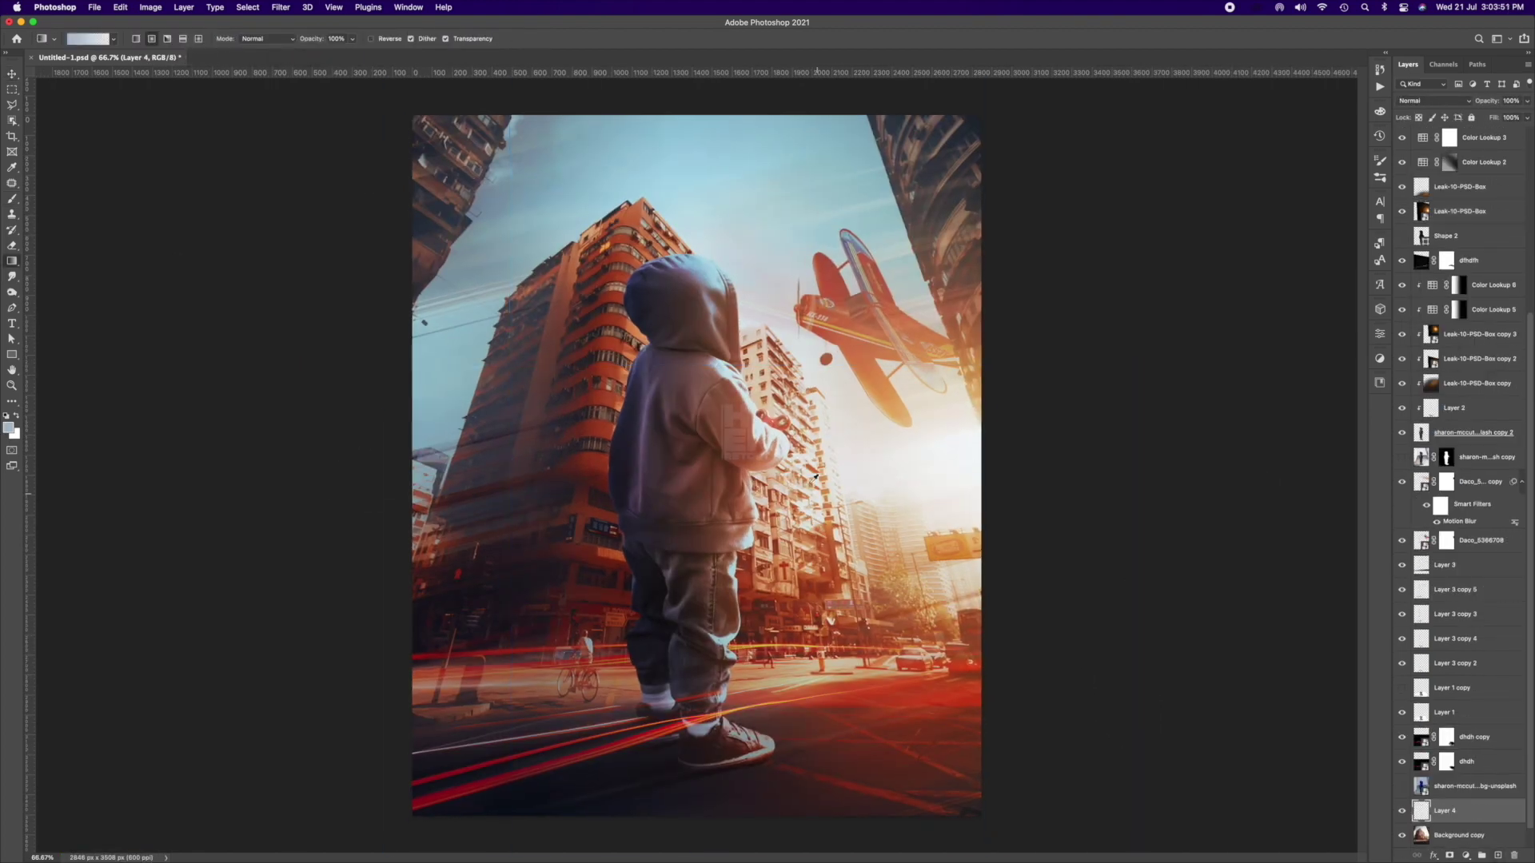
- Select the Move tool in the toolbar
click(13, 75)
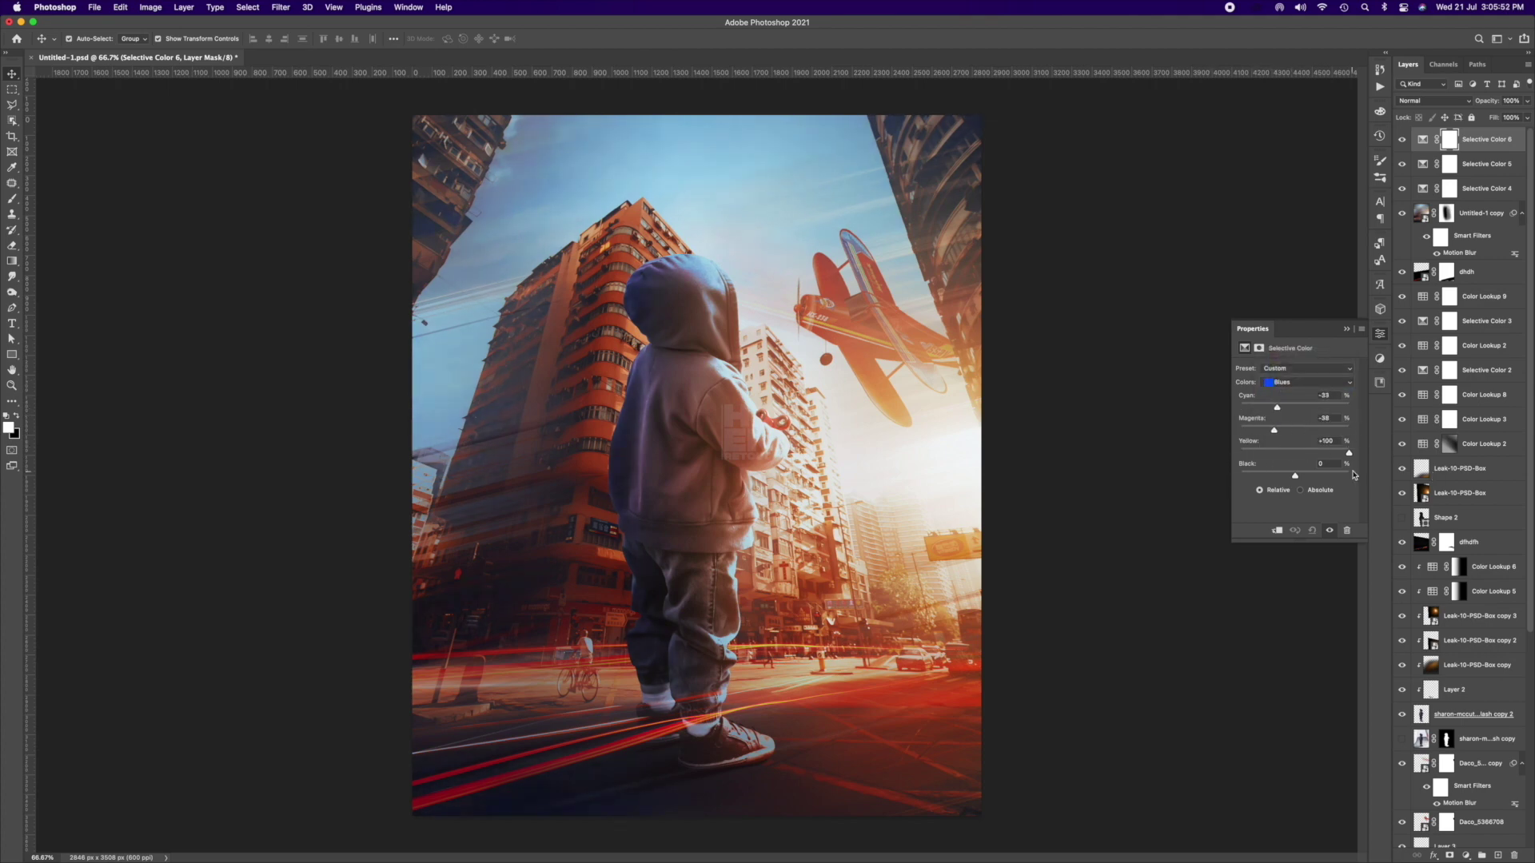
- Set the Selective Color Neutrals to Cyan -15, then close the Properties panel
click(1277, 383)
click(1284, 411)
drag(1295, 408, 1288, 410)
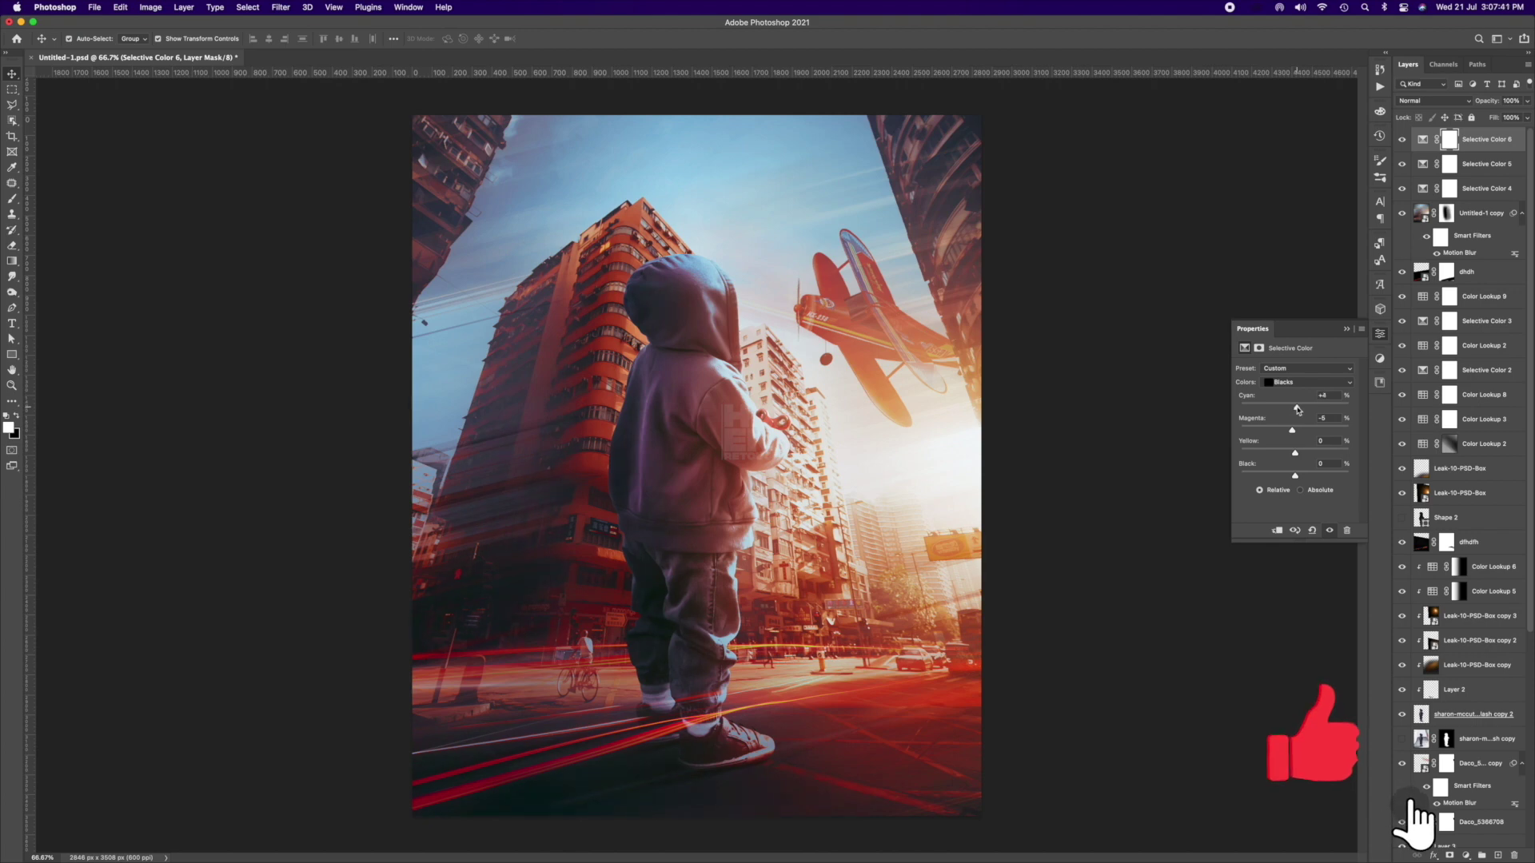
click(1380, 333)
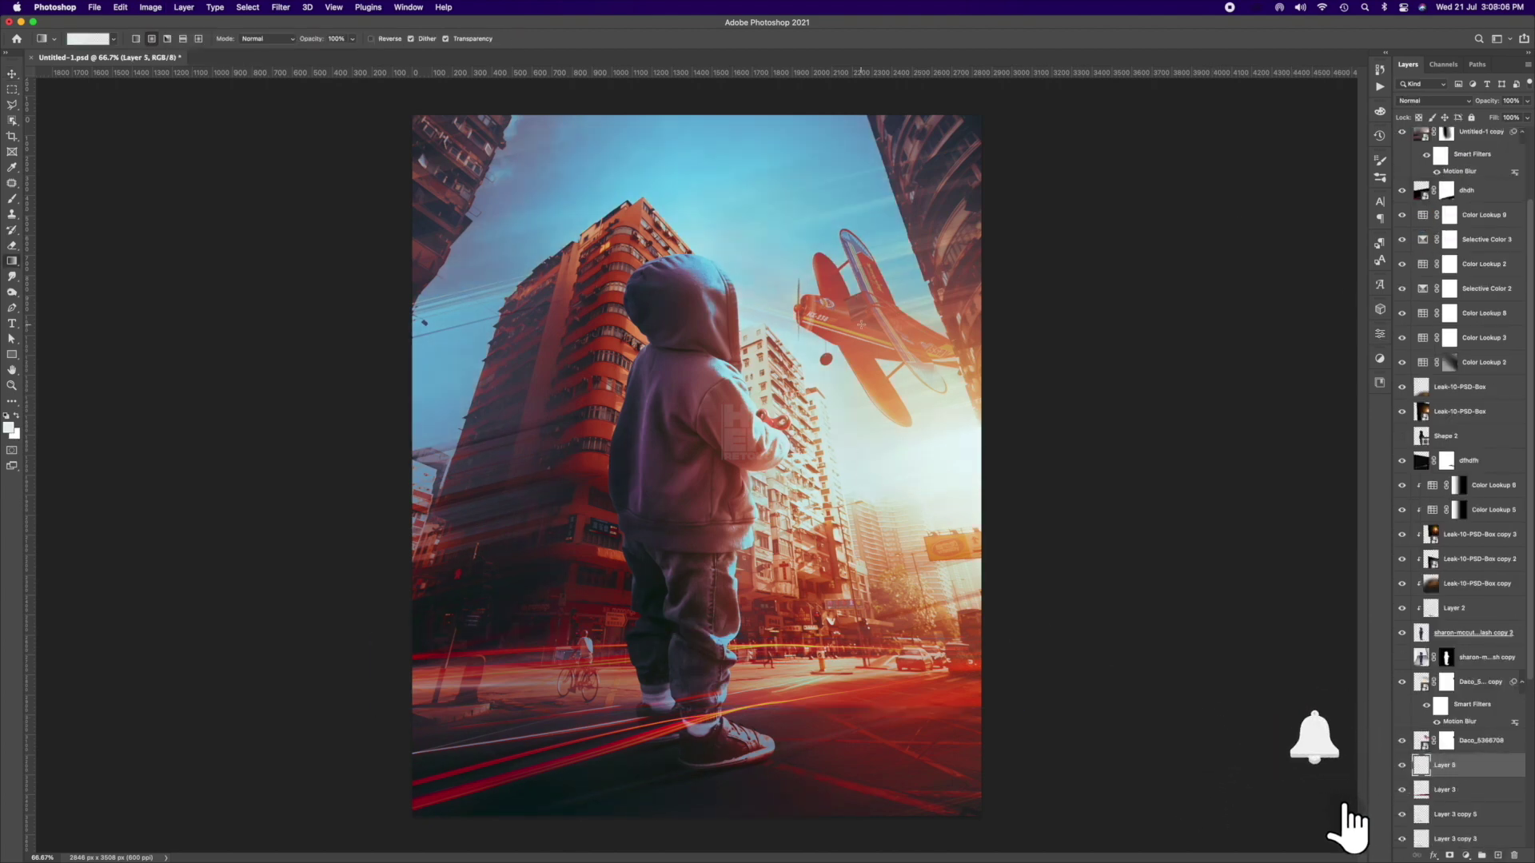
- Shrink, rotate and move the moon up into the sky above the child's hood
key(v)
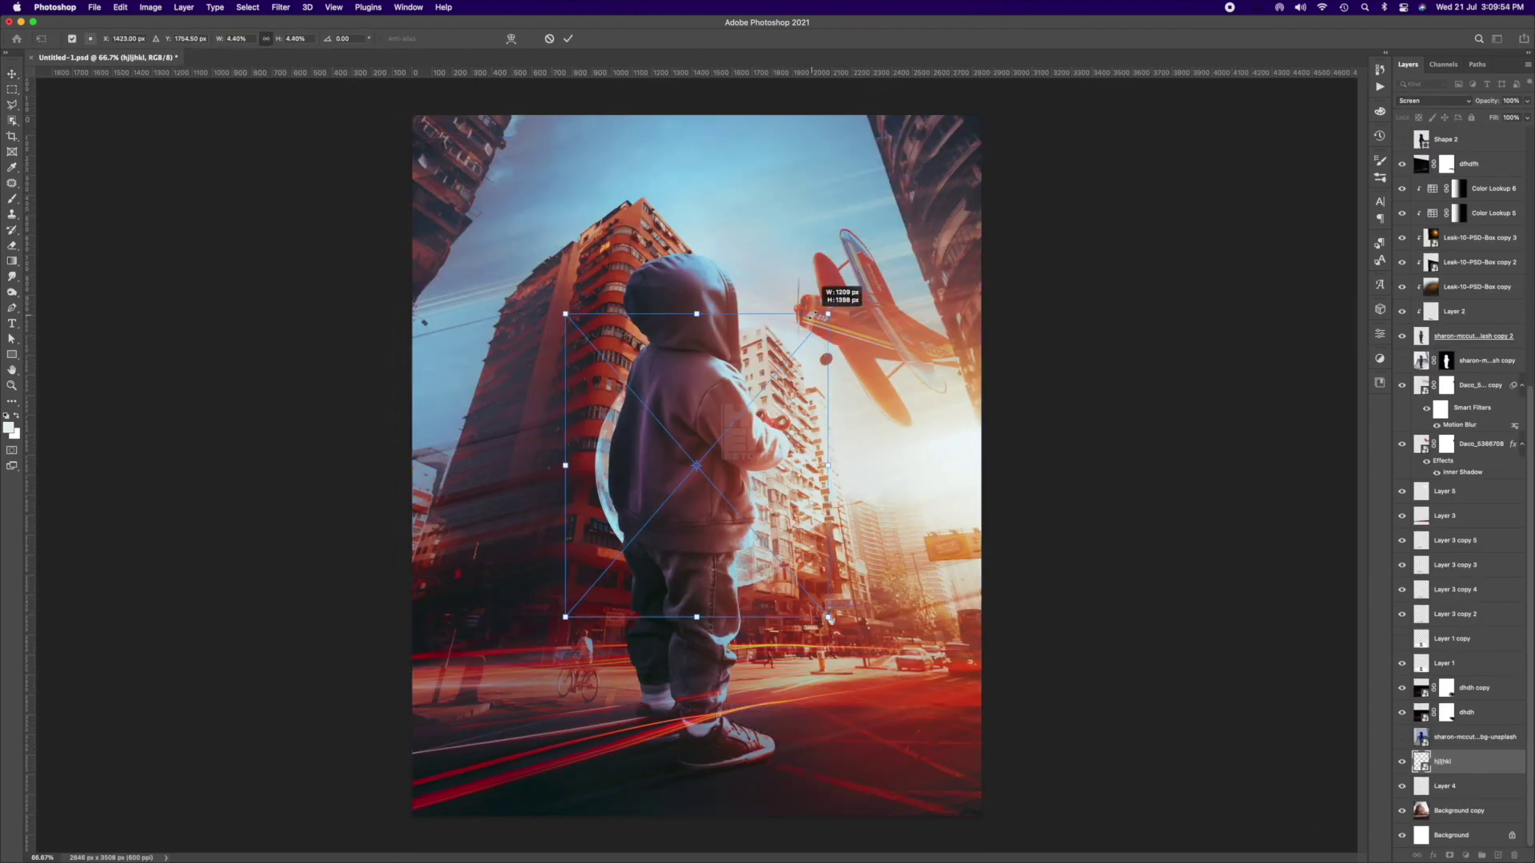
mouse_move(823, 309)
mouse_down()
mouse_move(813, 157)
mouse_move(830, 162)
mouse_up()
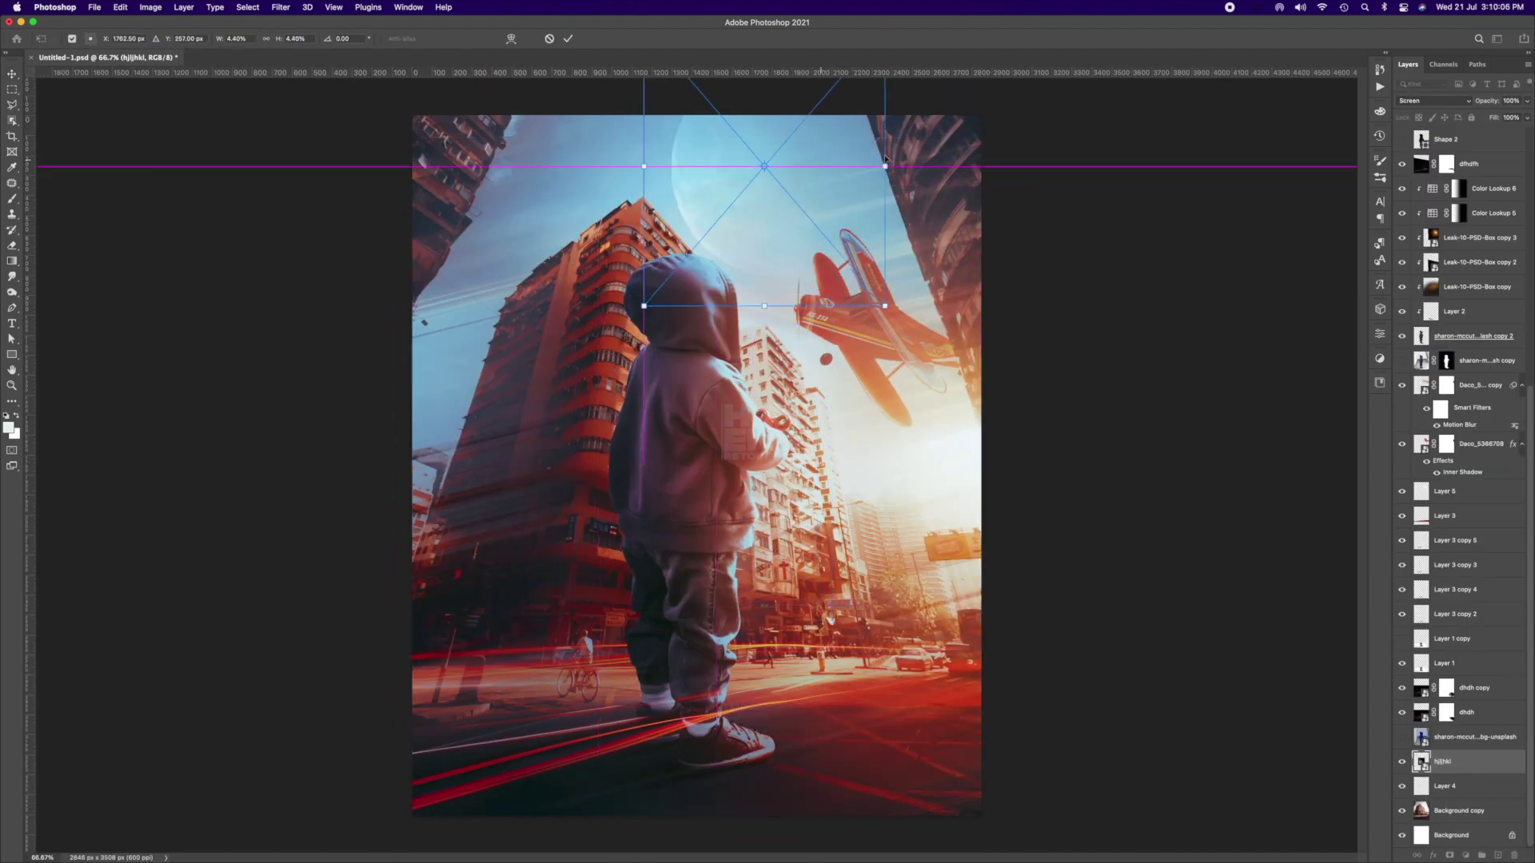
drag(924, 154, 895, 76)
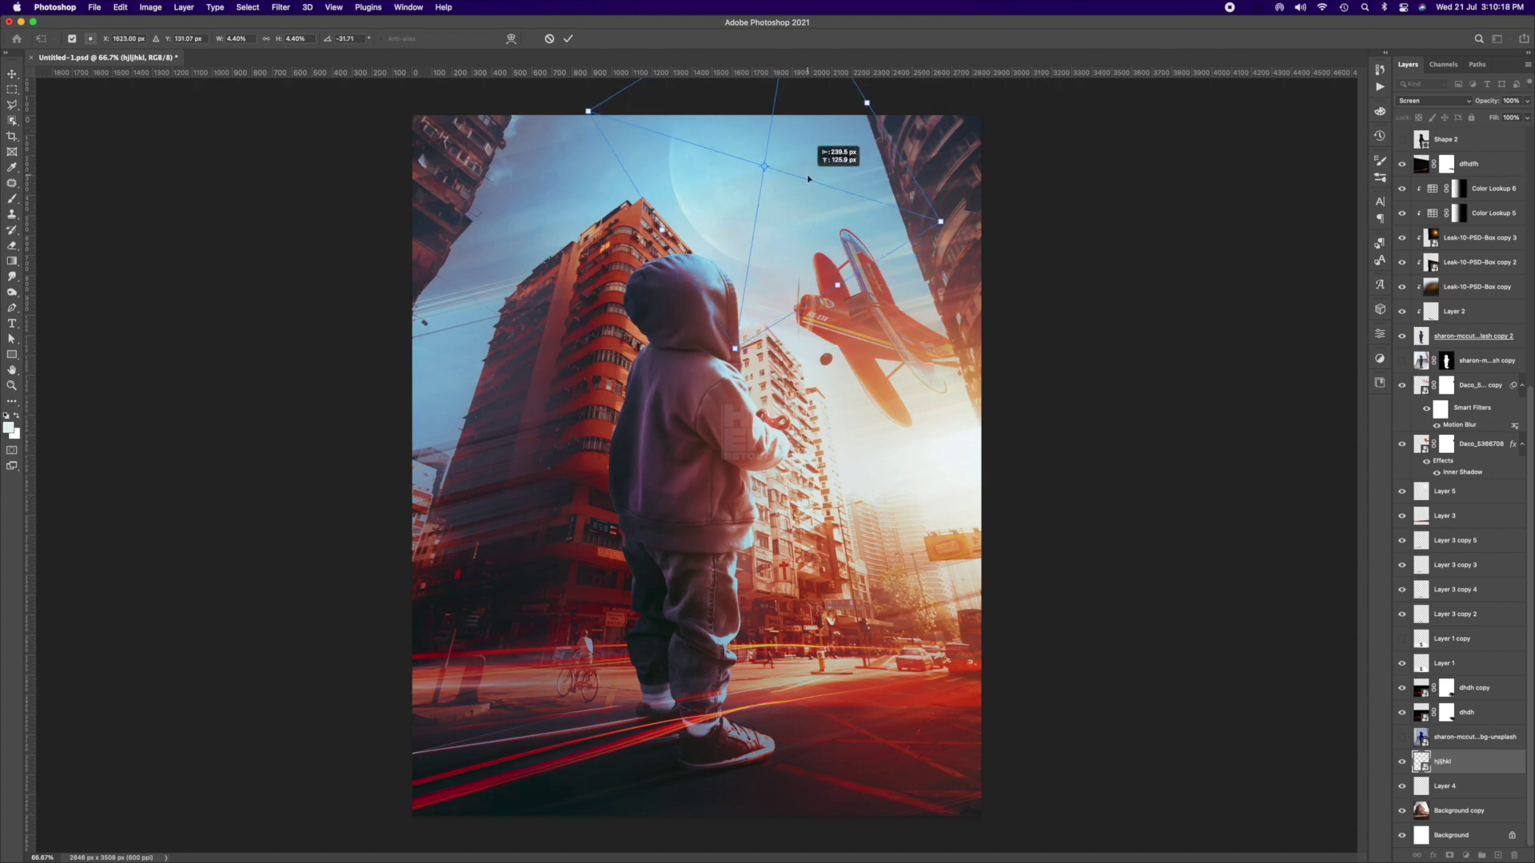
drag(849, 195, 734, 155)
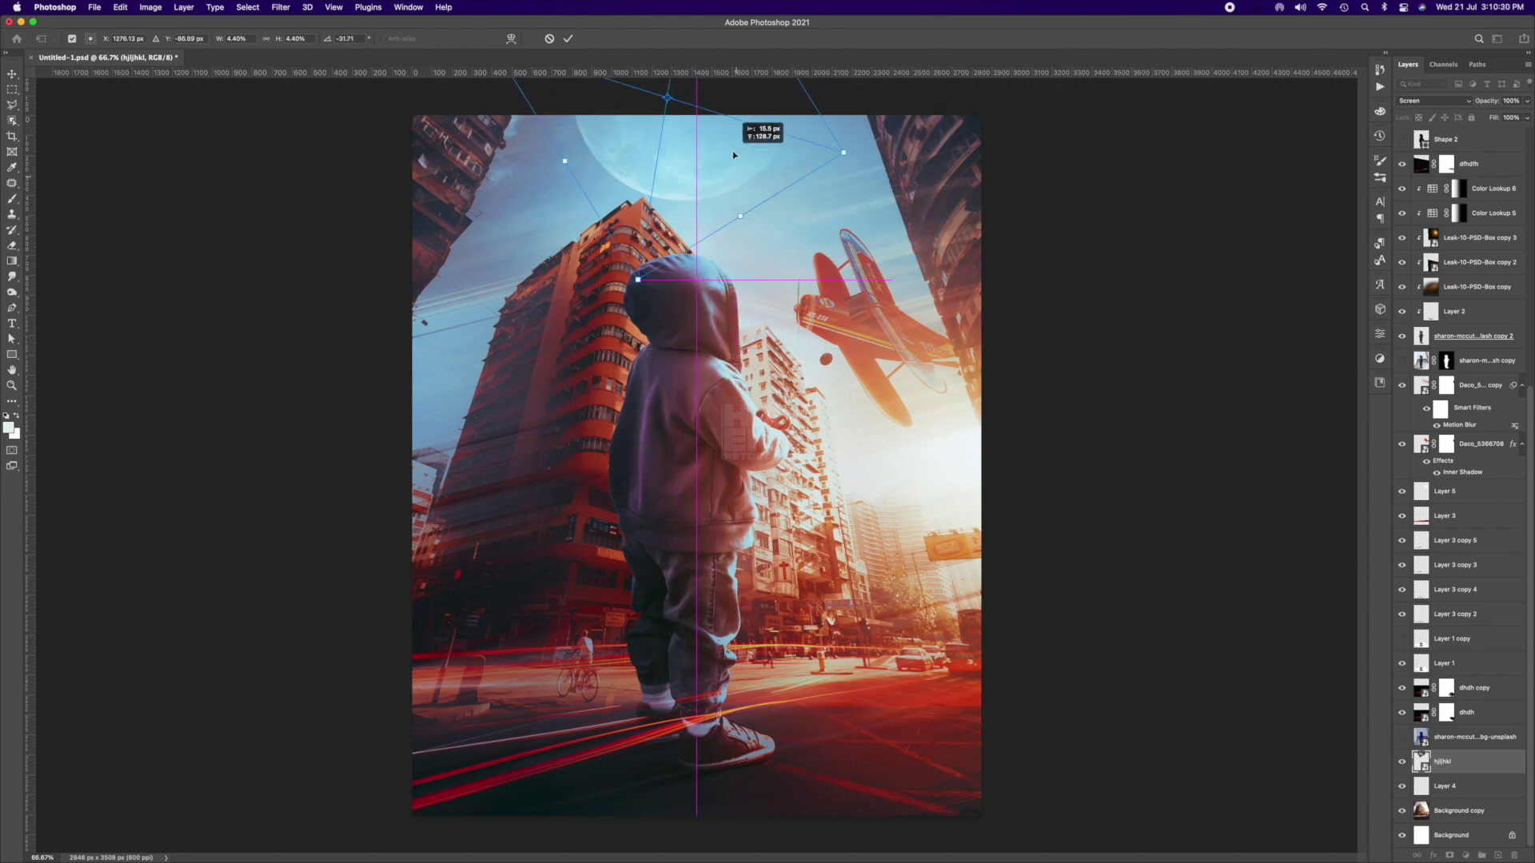
drag(853, 144, 817, 168)
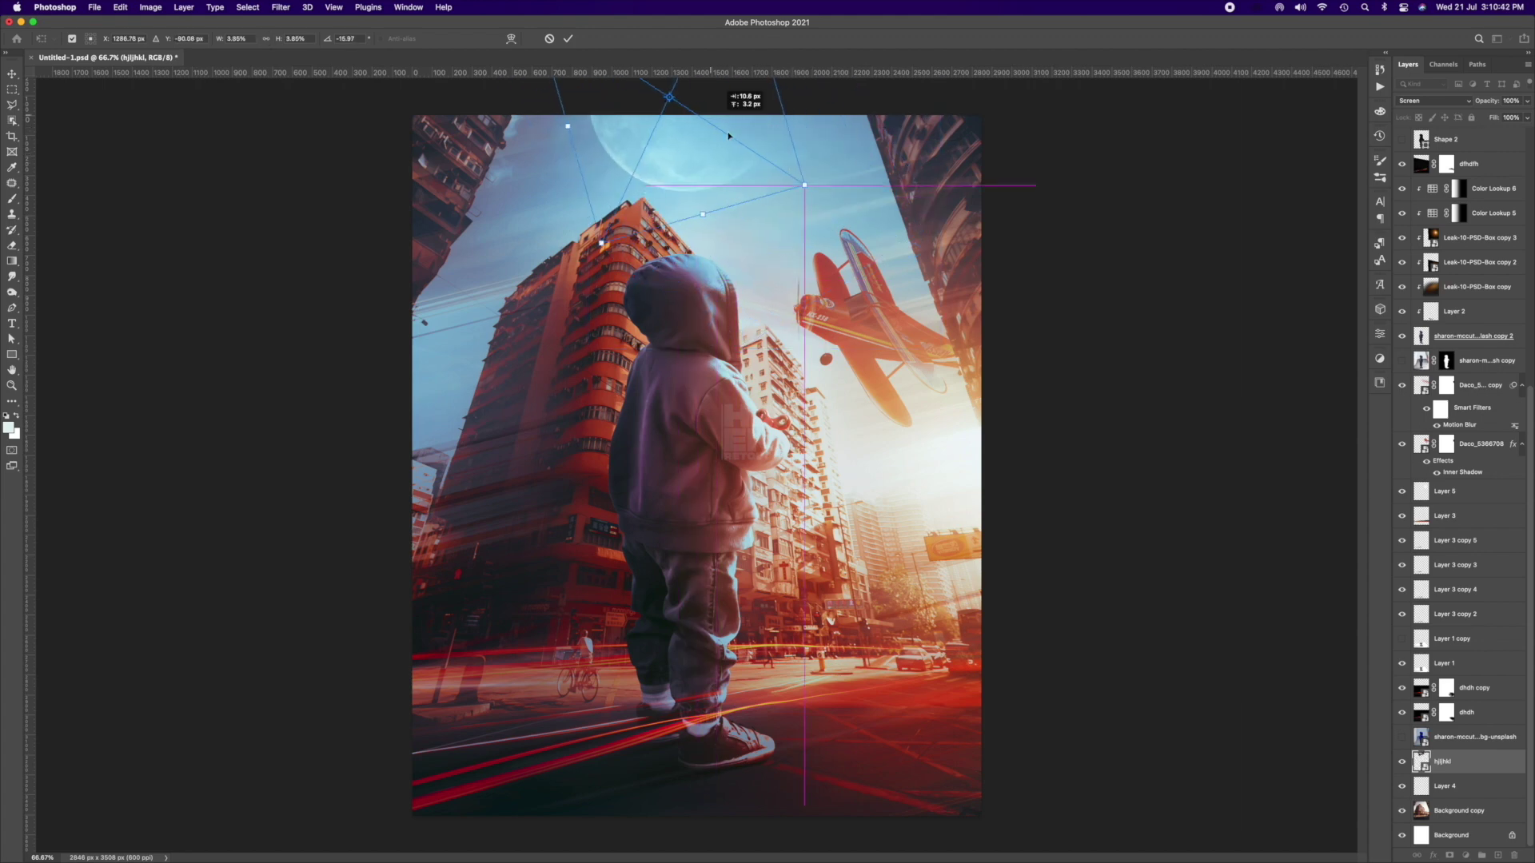
key(Return)
- Duplicate the moon layer and shift the copy slightly up-left
key(ctrl+j)
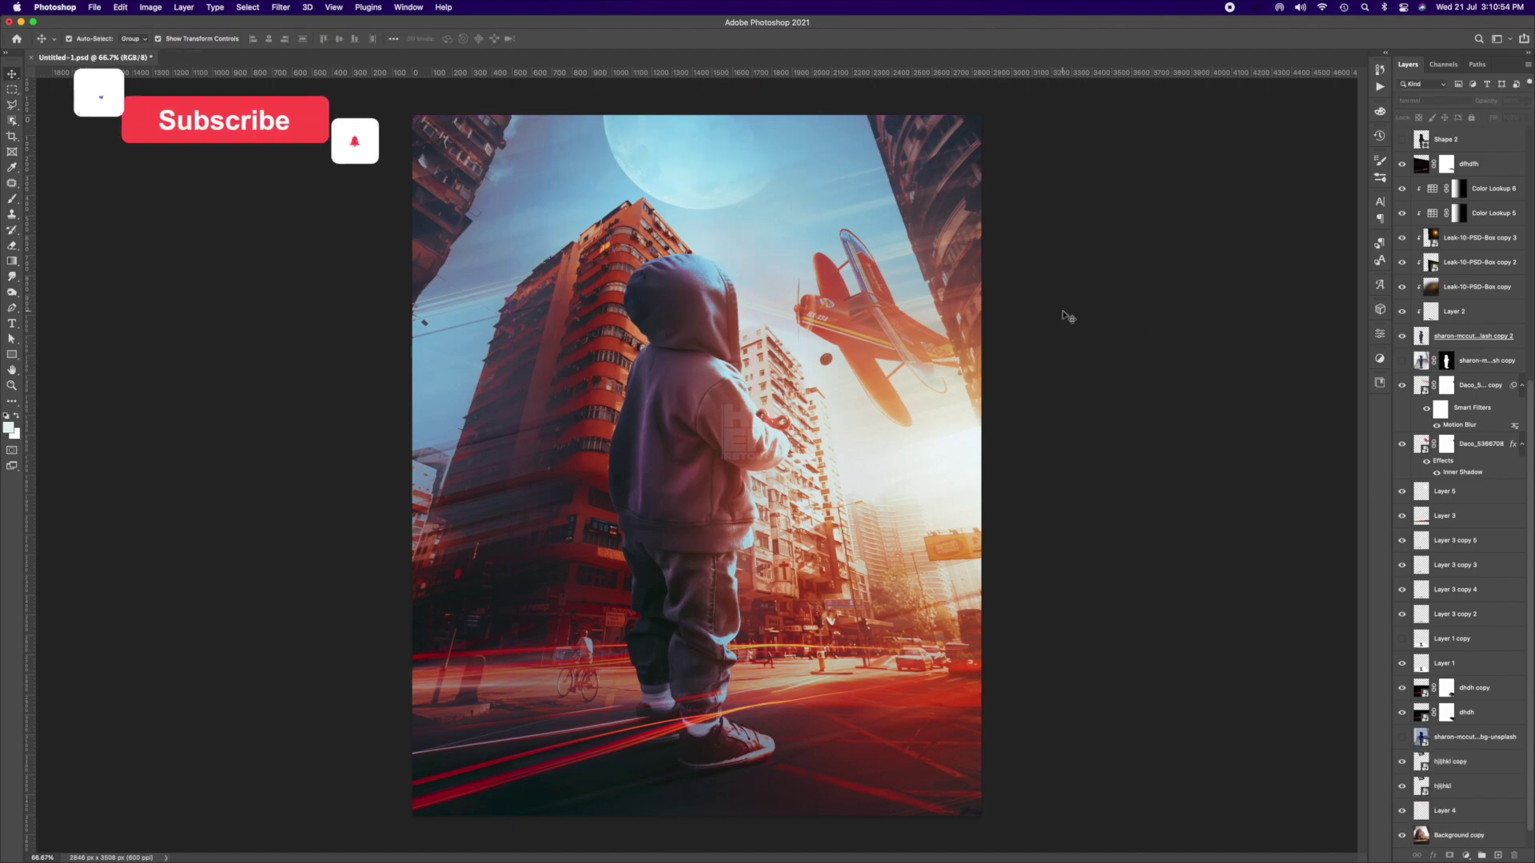
key(ctrl+minus)
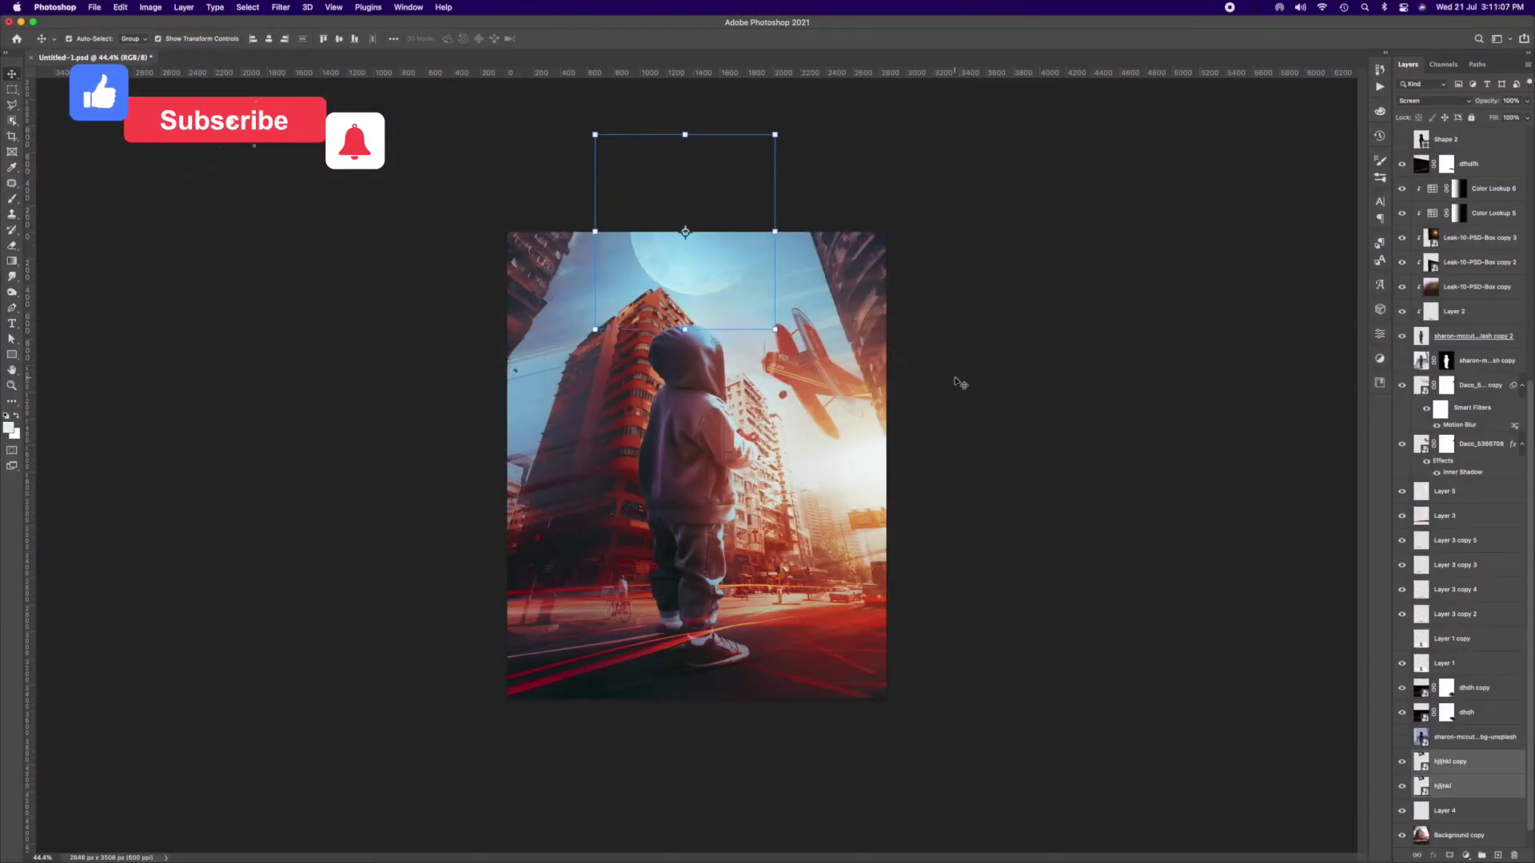
drag(955, 380, 951, 378)
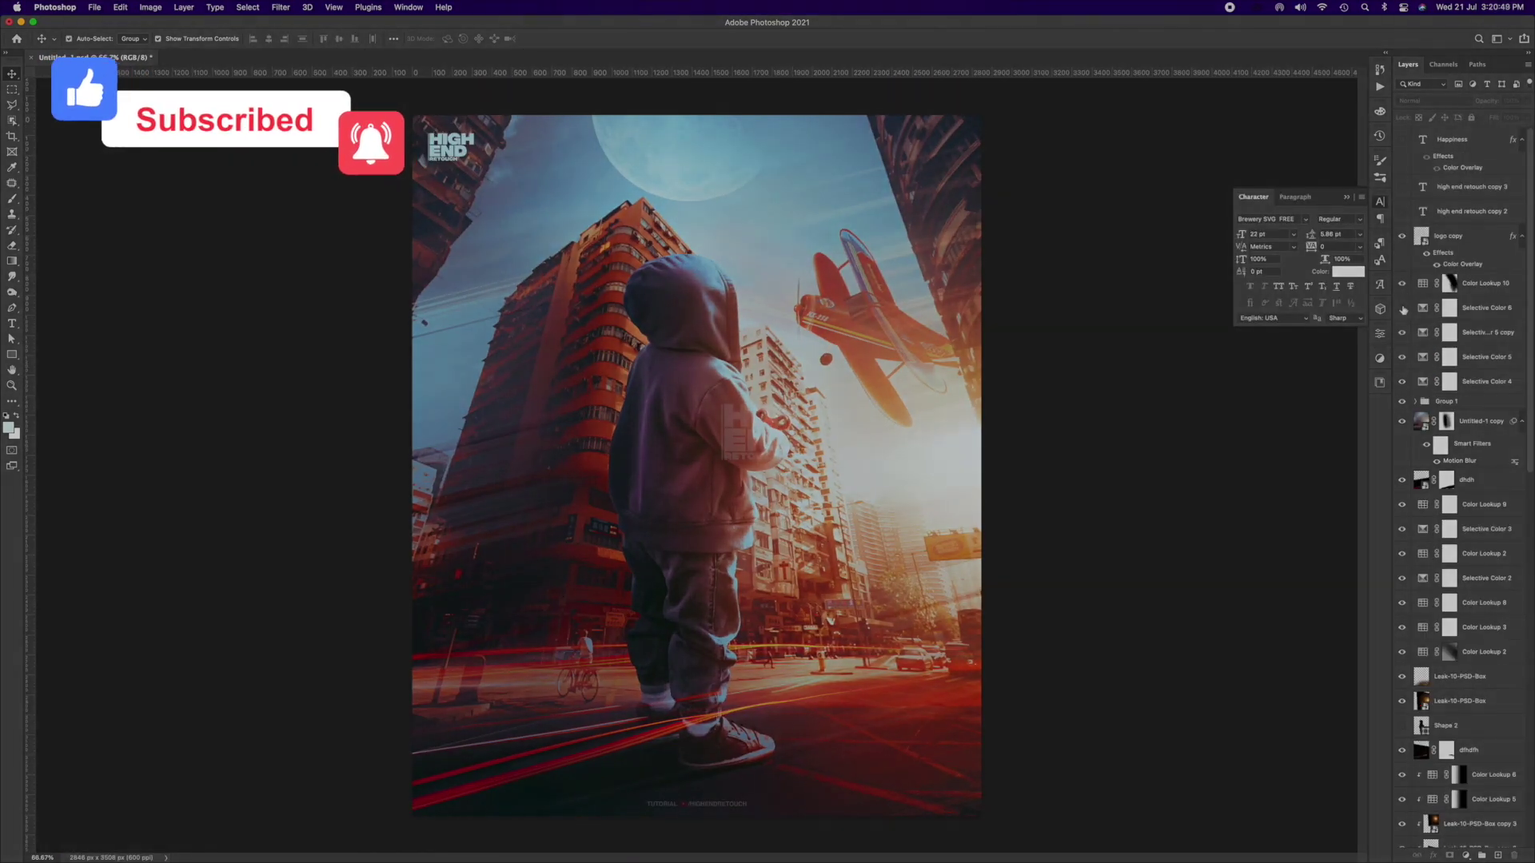
- Hide the Selective Color copy layer to compare the grade
click(1402, 332)
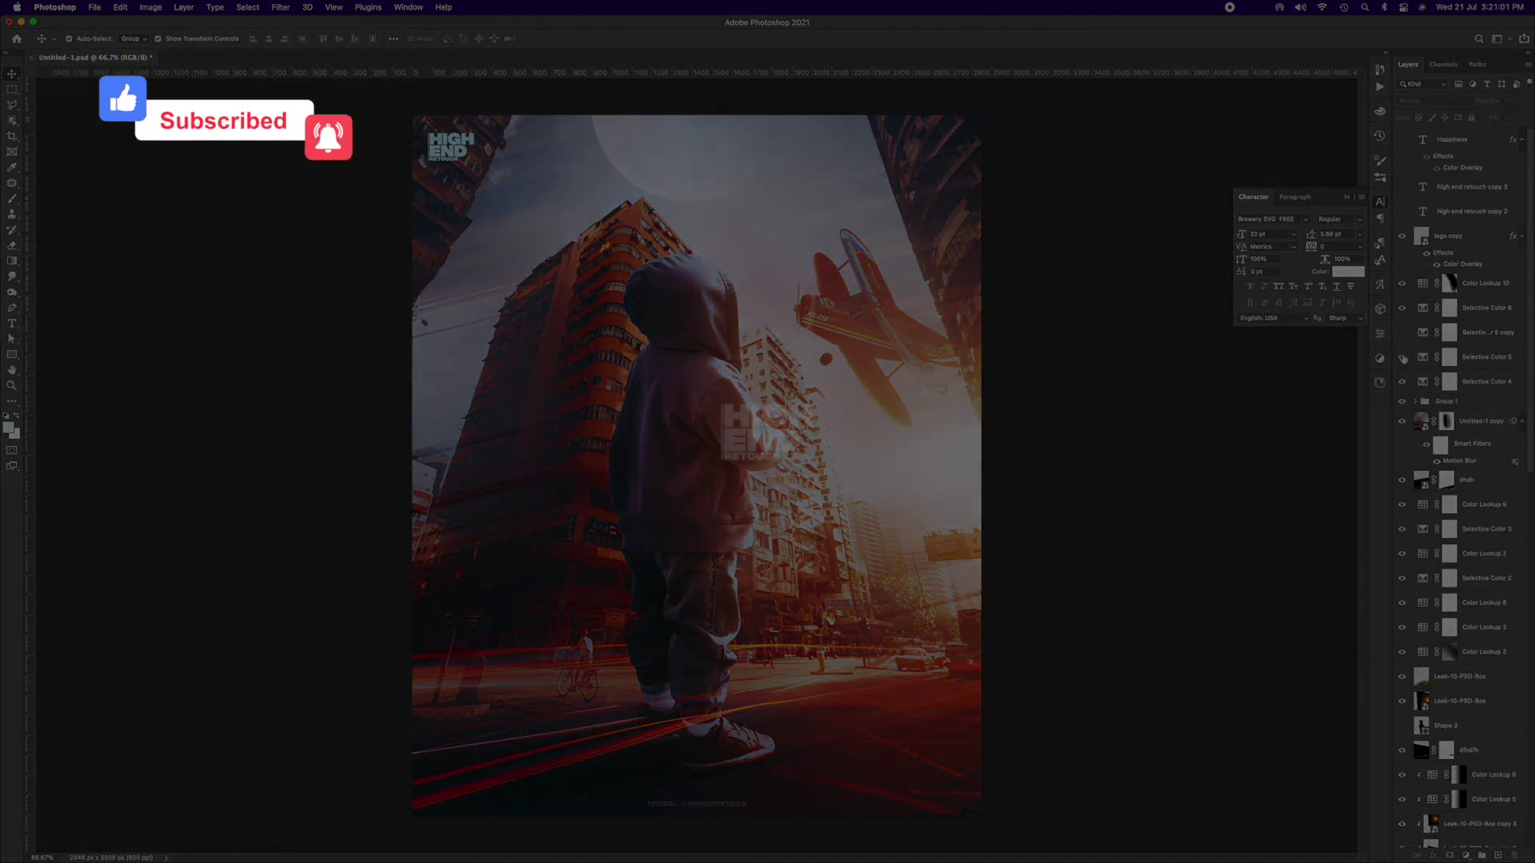